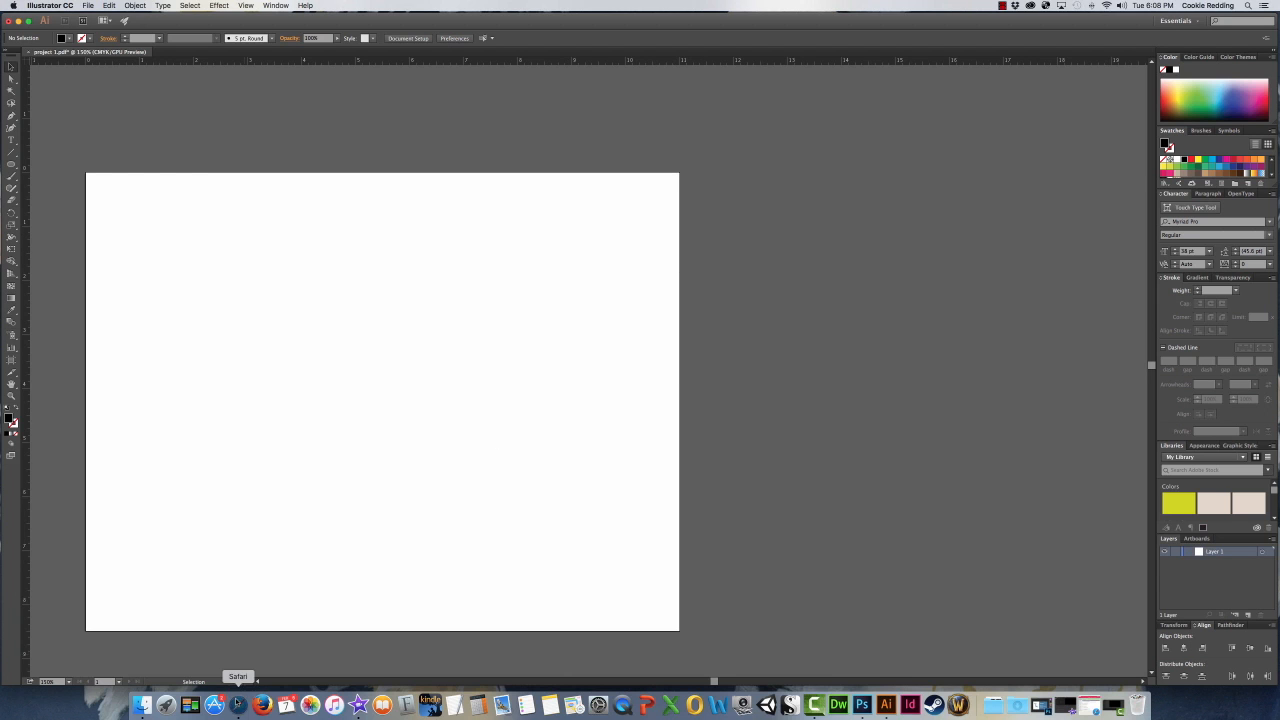
- In Safari, open the attached raven.tif from Course Materials, Project Addendums, Project 1 // Extra Files
{"action": "left_click", "coordinate": [238, 705]}
{"action": "left_click", "coordinate": [316, 382]}
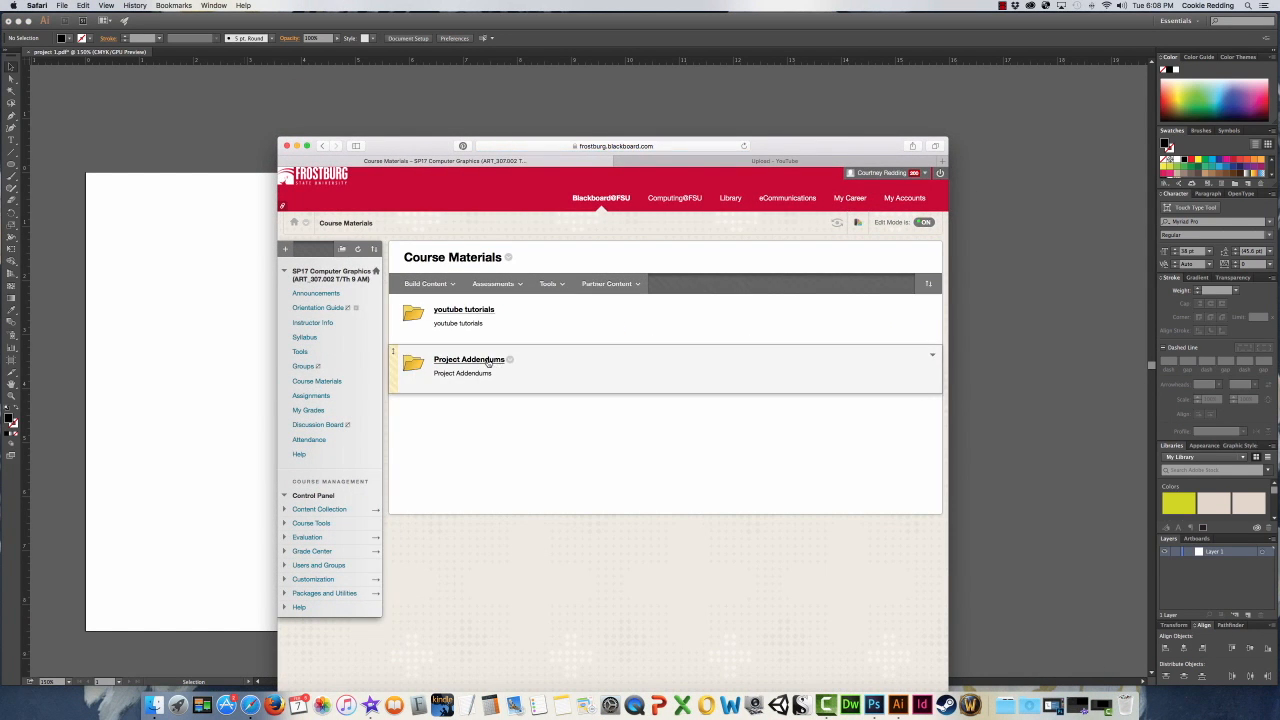
{"action": "left_click", "coordinate": [488, 362]}
{"action": "left_click", "coordinate": [474, 312]}
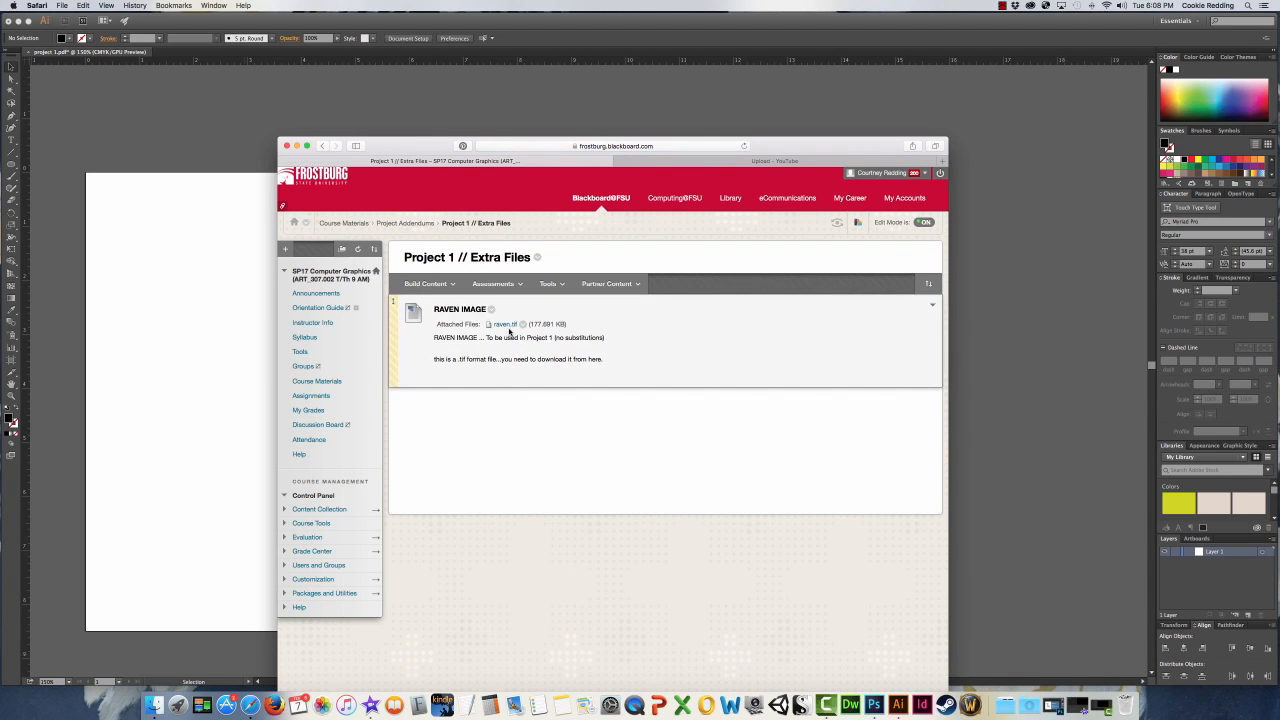
{"action": "left_click", "coordinate": [506, 325]}
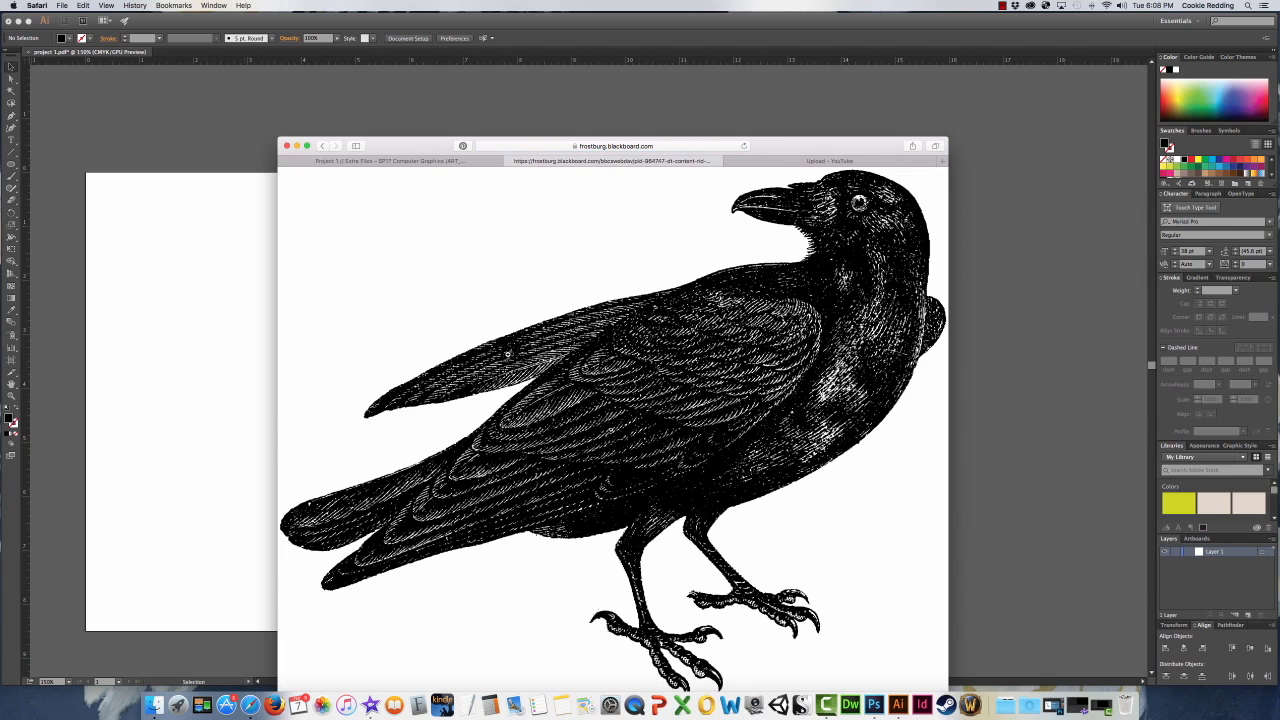
- Examine the raven image enlarged along with its saving options, and minimize the browser window to return to Illustrator
{"action": "left_click", "coordinate": [477, 293]}
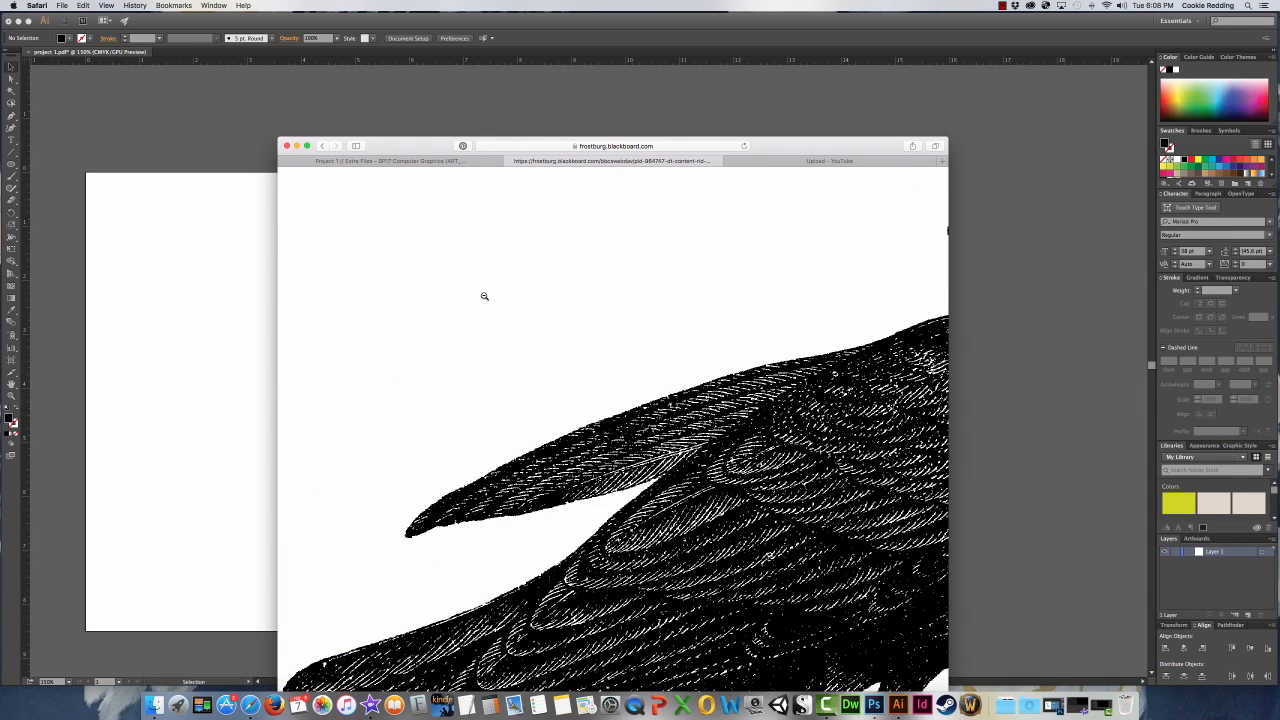
{"action": "right_click", "coordinate": [555, 303]}
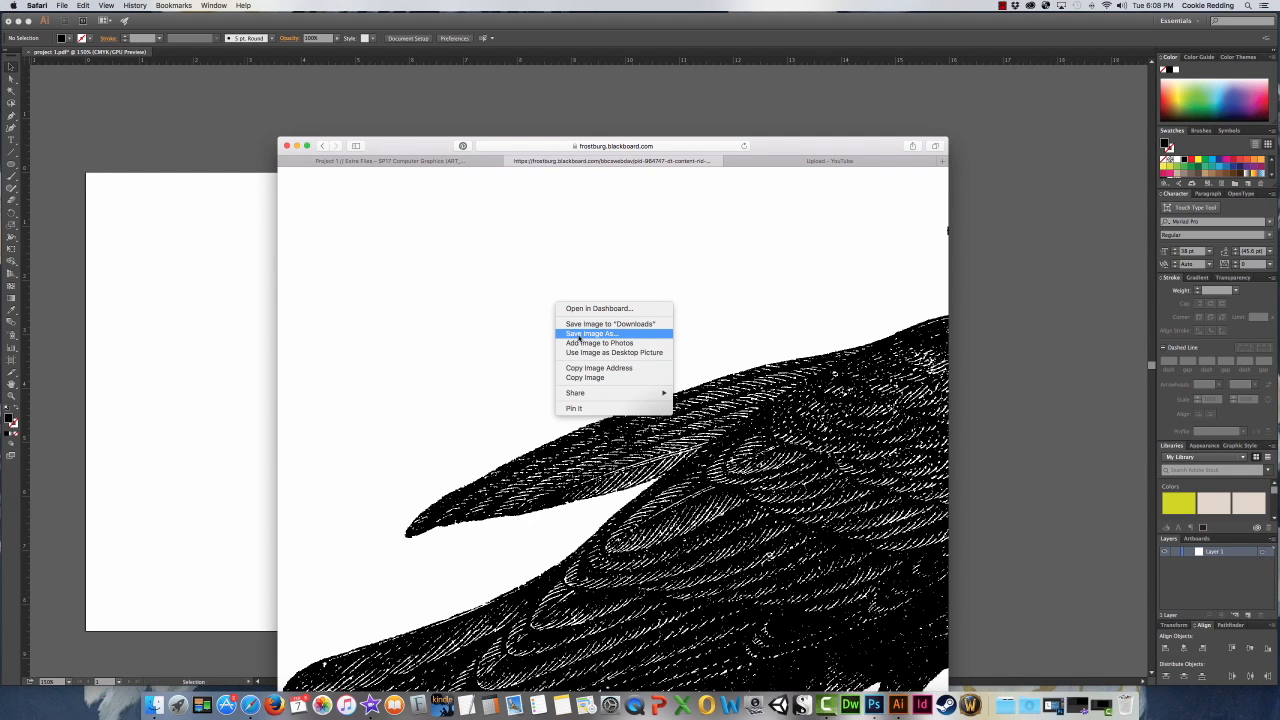
{"action": "left_click", "coordinate": [441, 298]}
{"action": "left_click", "coordinate": [441, 298]}
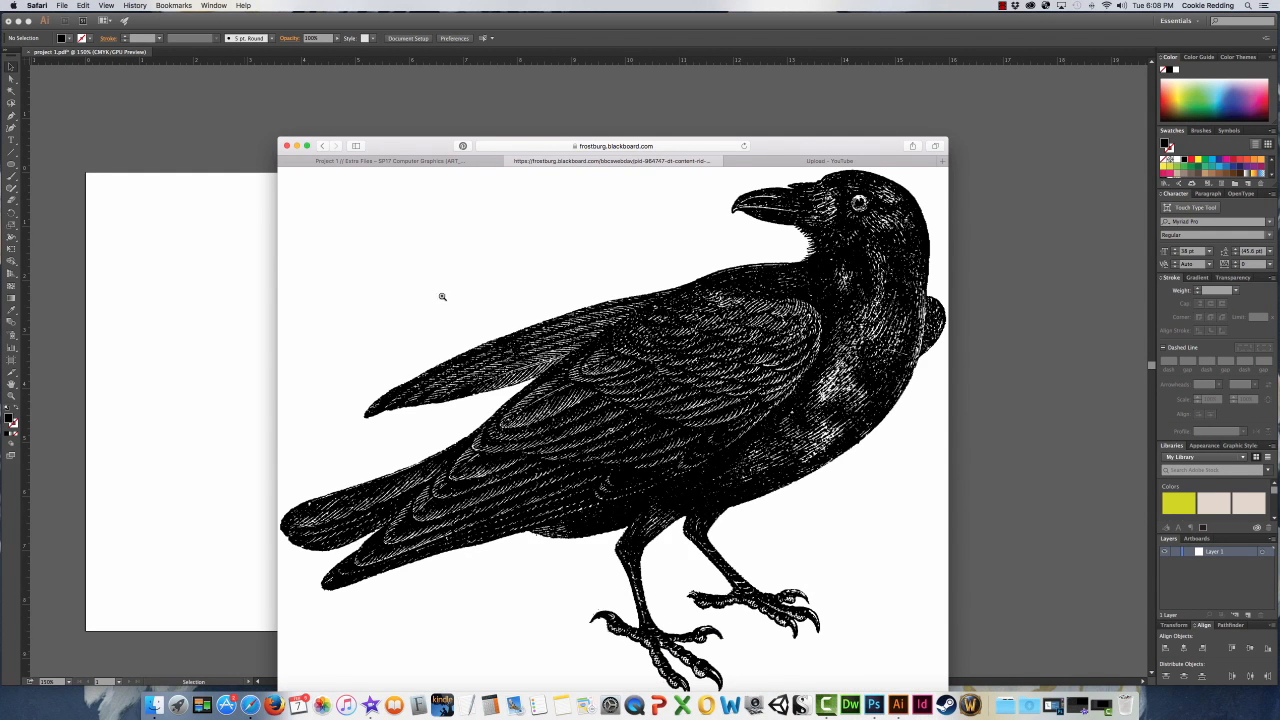
{"action": "left_click", "coordinate": [297, 146]}
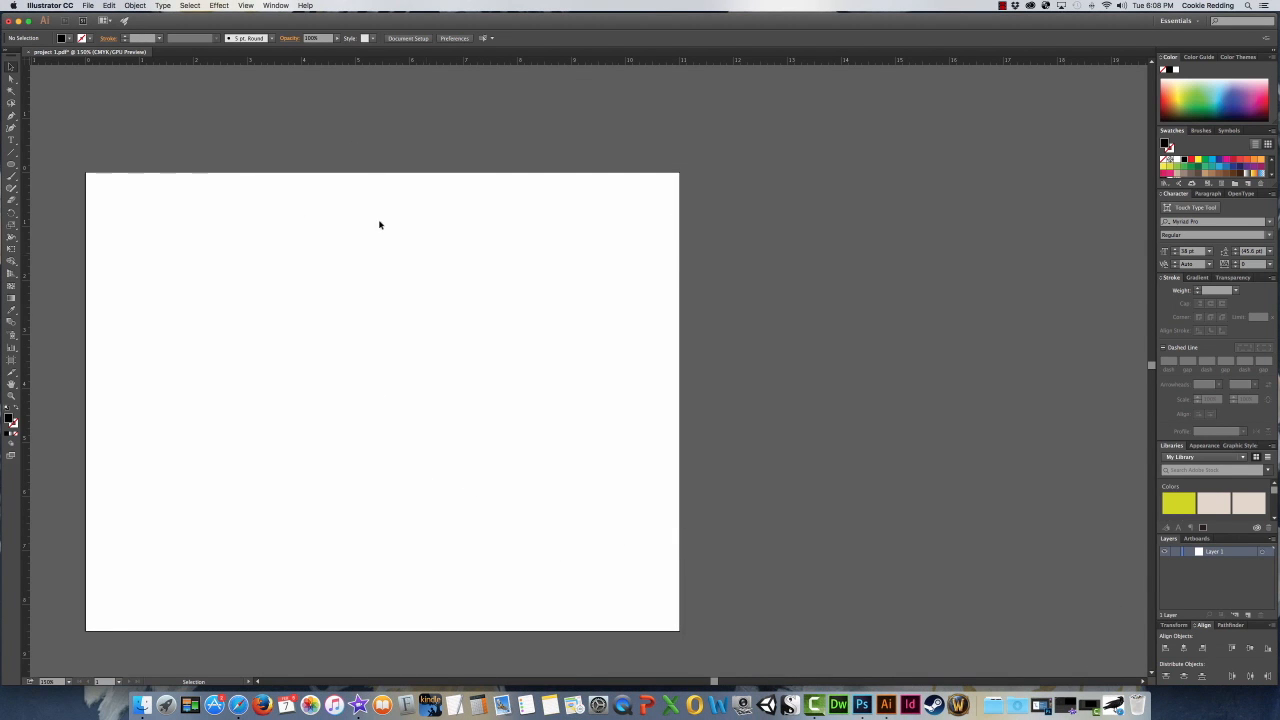
{"action": "left_click", "coordinate": [87, 6]}
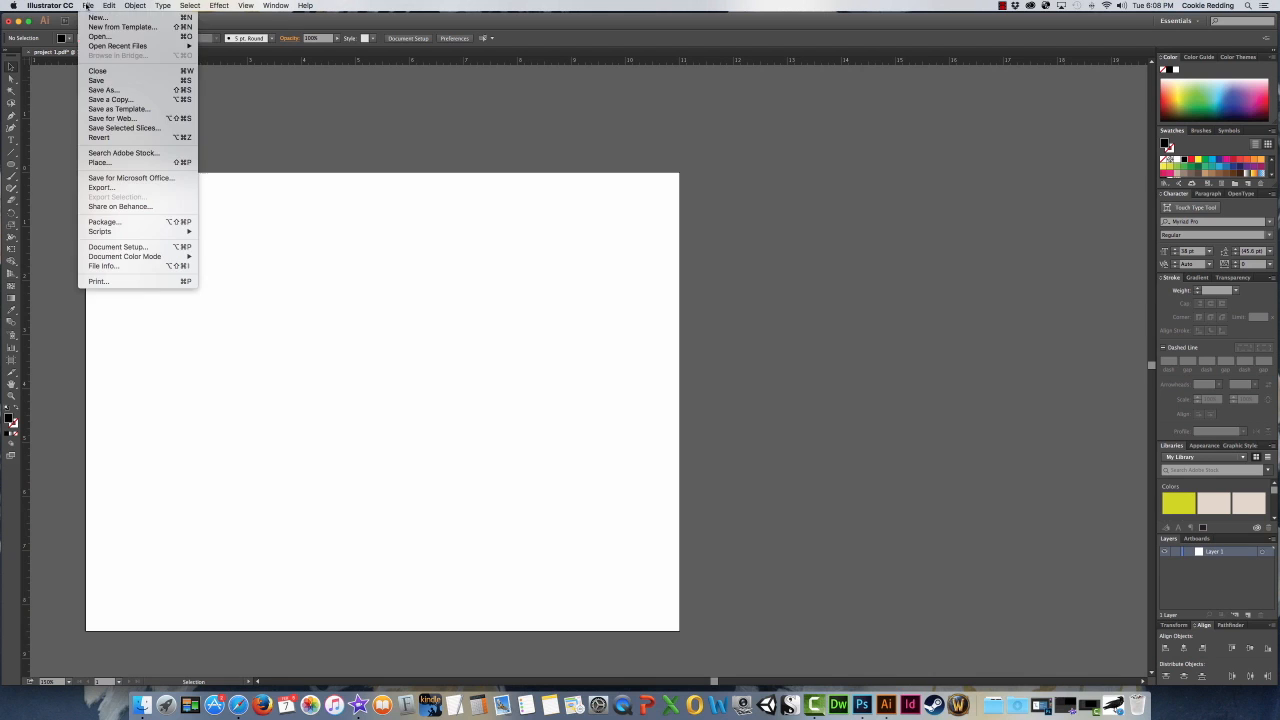
{"action": "left_click", "coordinate": [112, 163]}
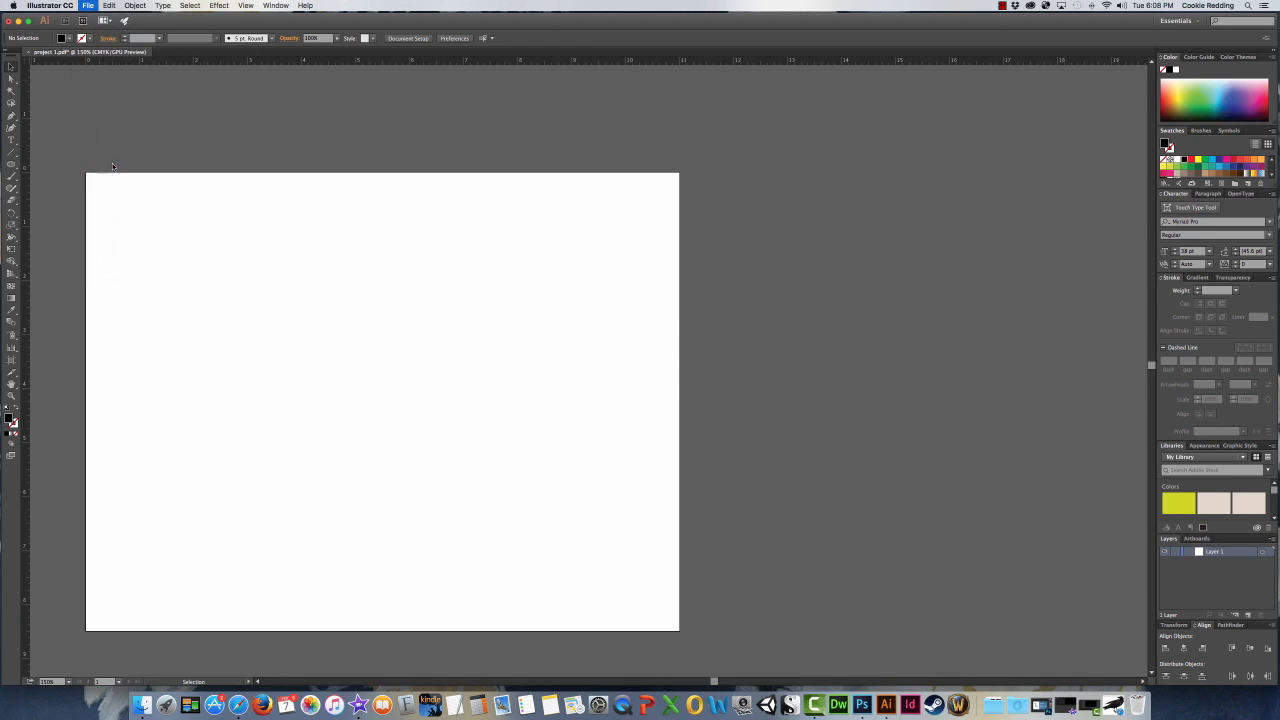
{"action": "left_click", "coordinate": [591, 174]}
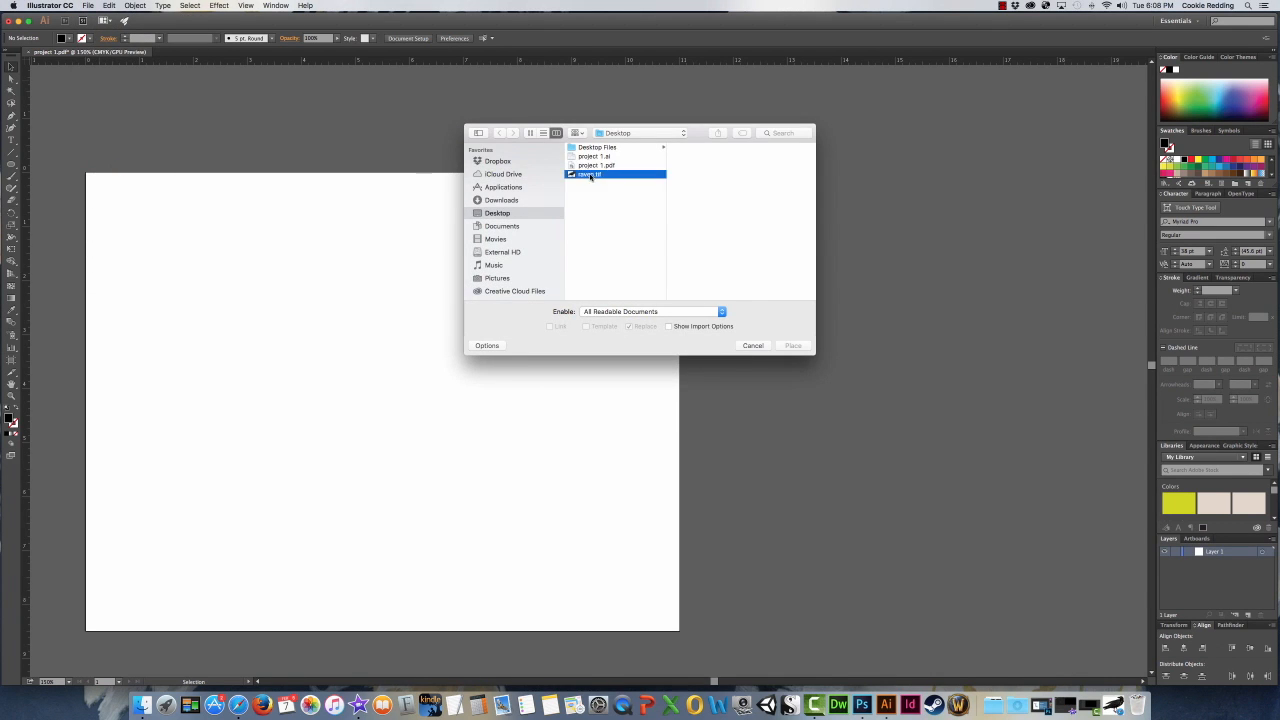
{"action": "key", "text": "Return"}
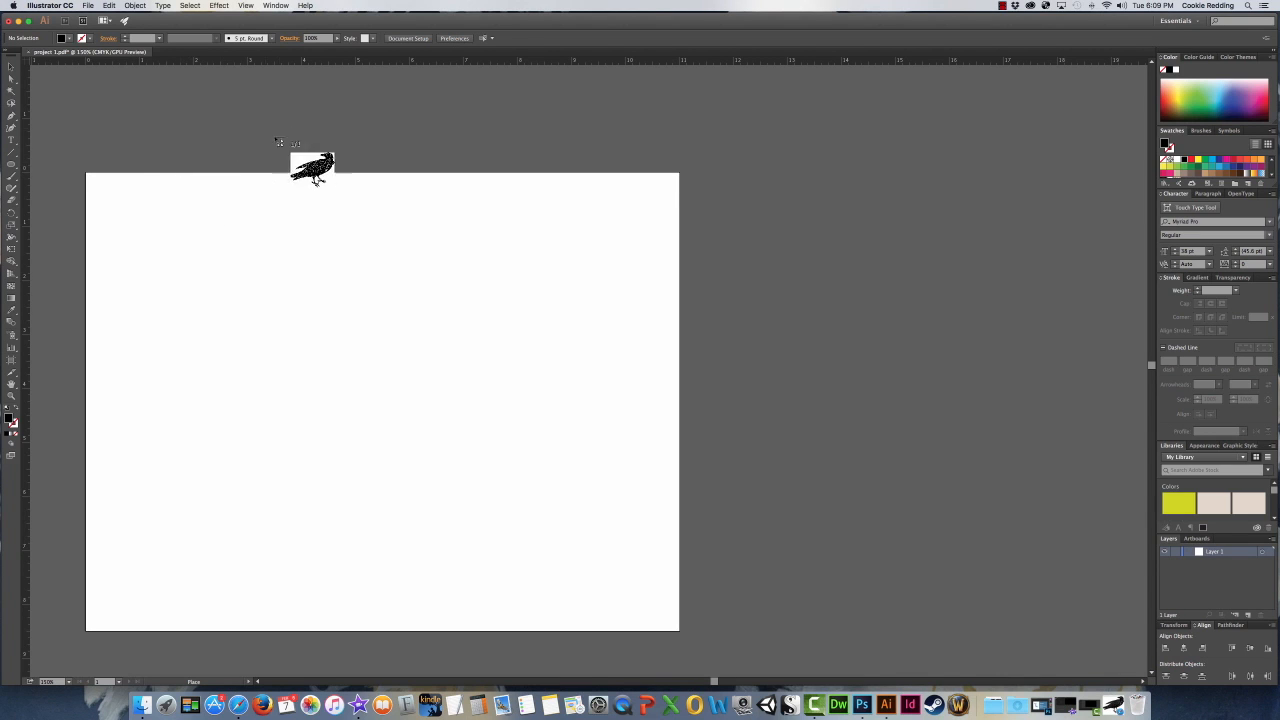
{"action": "left_click", "coordinate": [174, 186]}
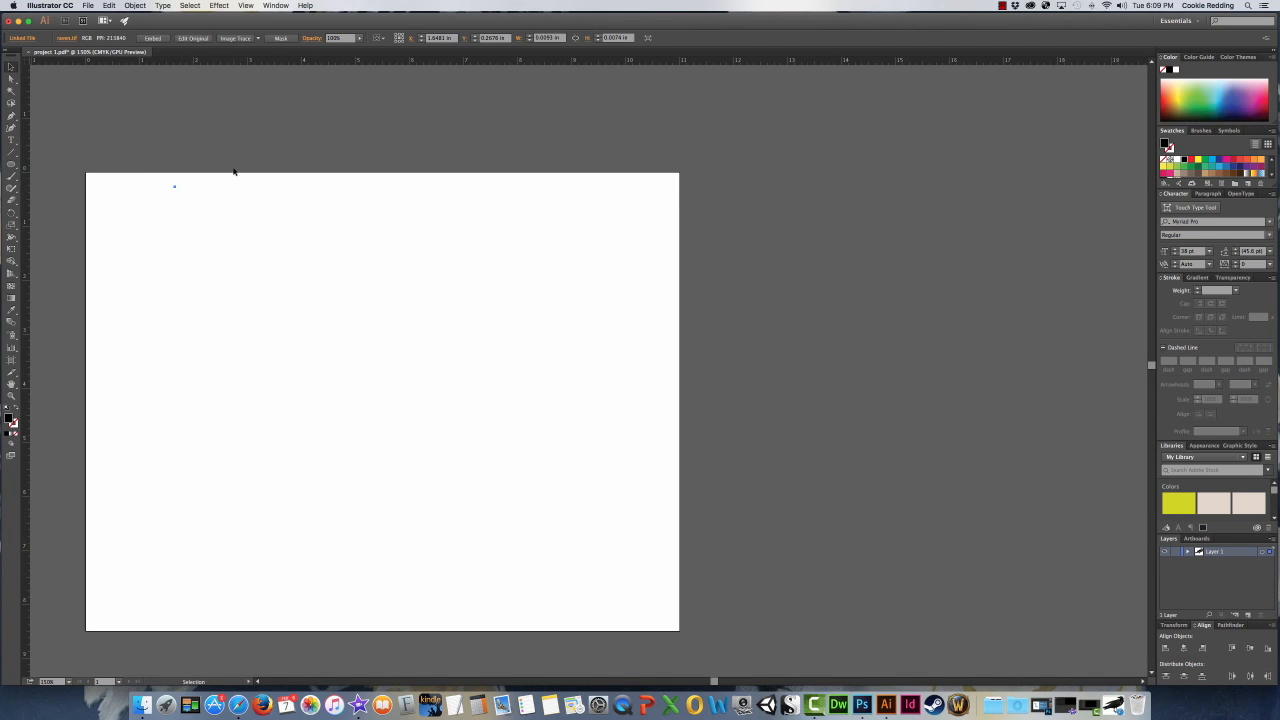
{"action": "key", "text": "ctrl+z"}
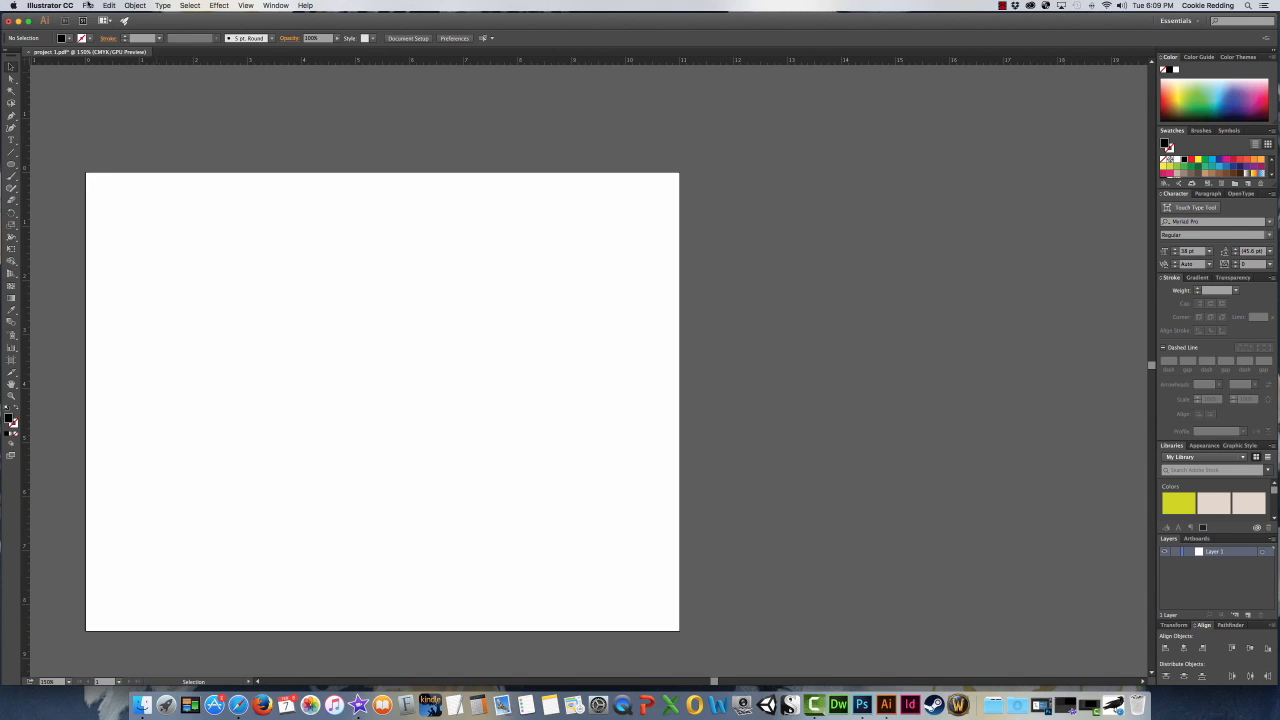
- Place raven.tif from the Desktop folder onto the upper part of the artboard at its original size
{"action": "left_click", "coordinate": [88, 5]}
{"action": "left_click", "coordinate": [116, 164]}
{"action": "double_click", "coordinate": [589, 174]}
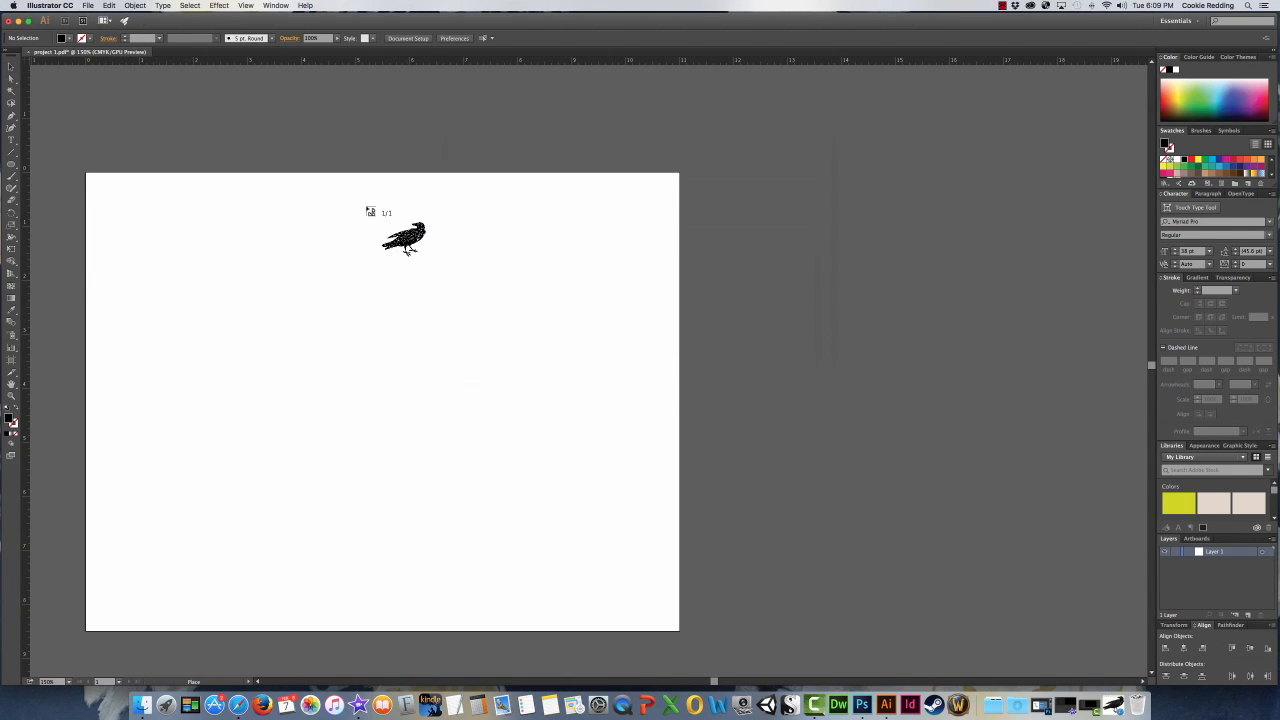
{"action": "left_click", "coordinate": [298, 197]}
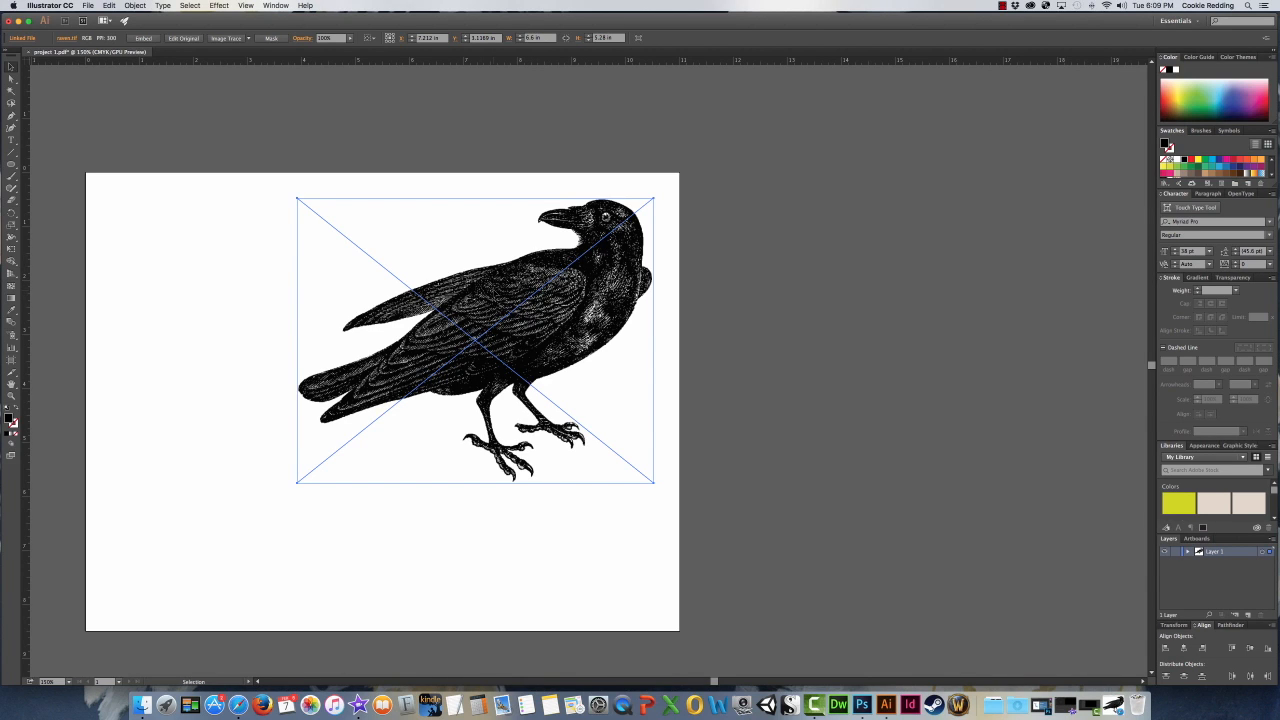
- Add a second copy of raven.tif straight from the desktop and position it beside the artboard, clear of its right edge
{"action": "left_click", "coordinate": [1104, 607]}
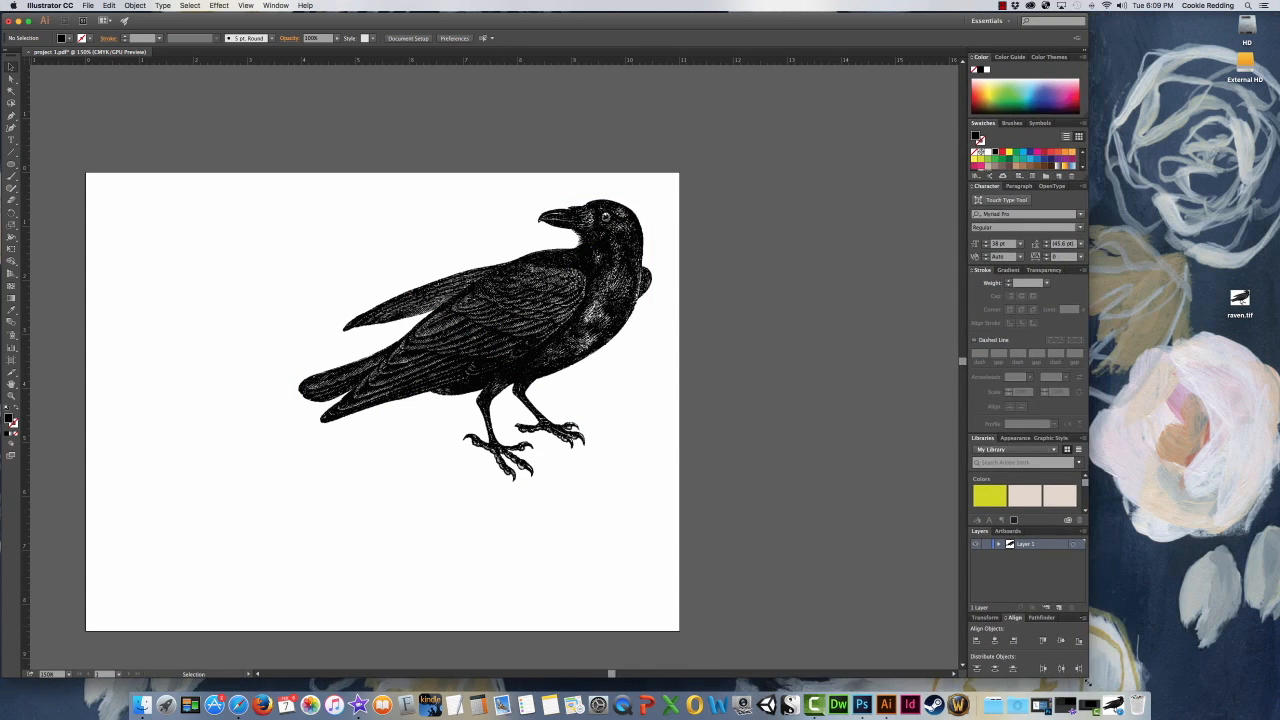
{"action": "left_click_drag", "start_coordinate": [1240, 298], "coordinate": [751, 264]}
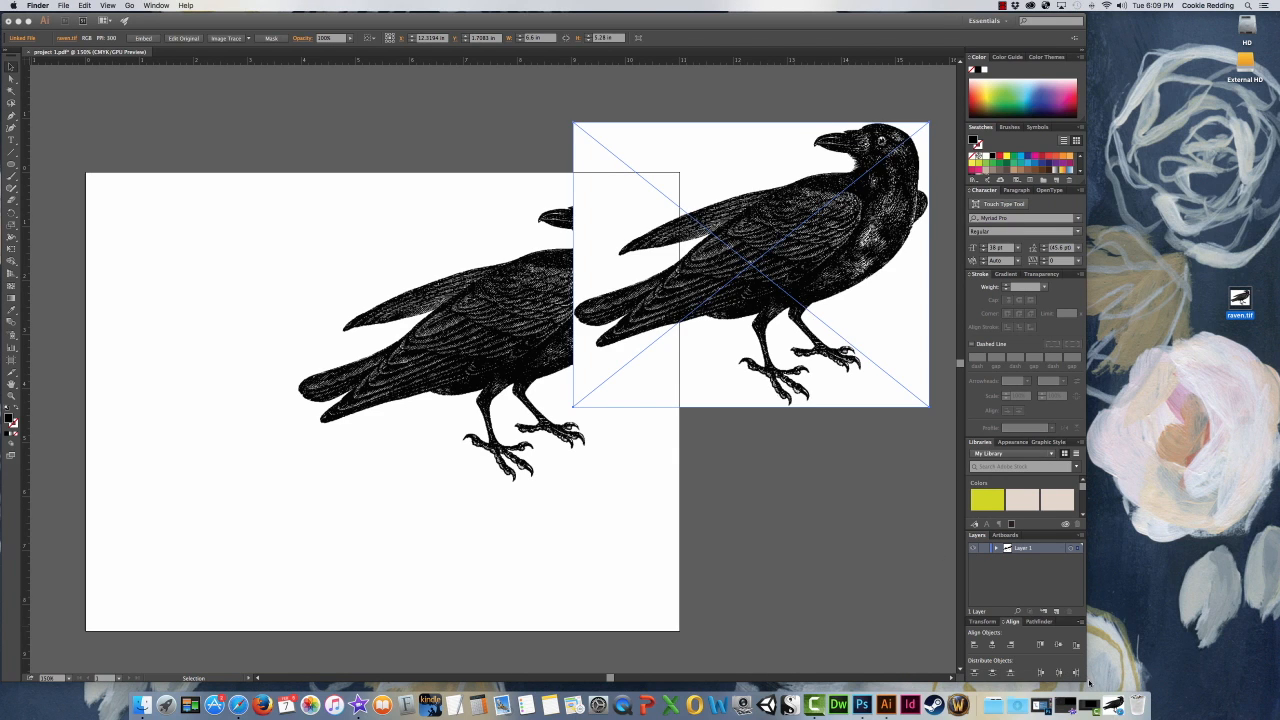
{"action": "left_click", "coordinate": [900, 626]}
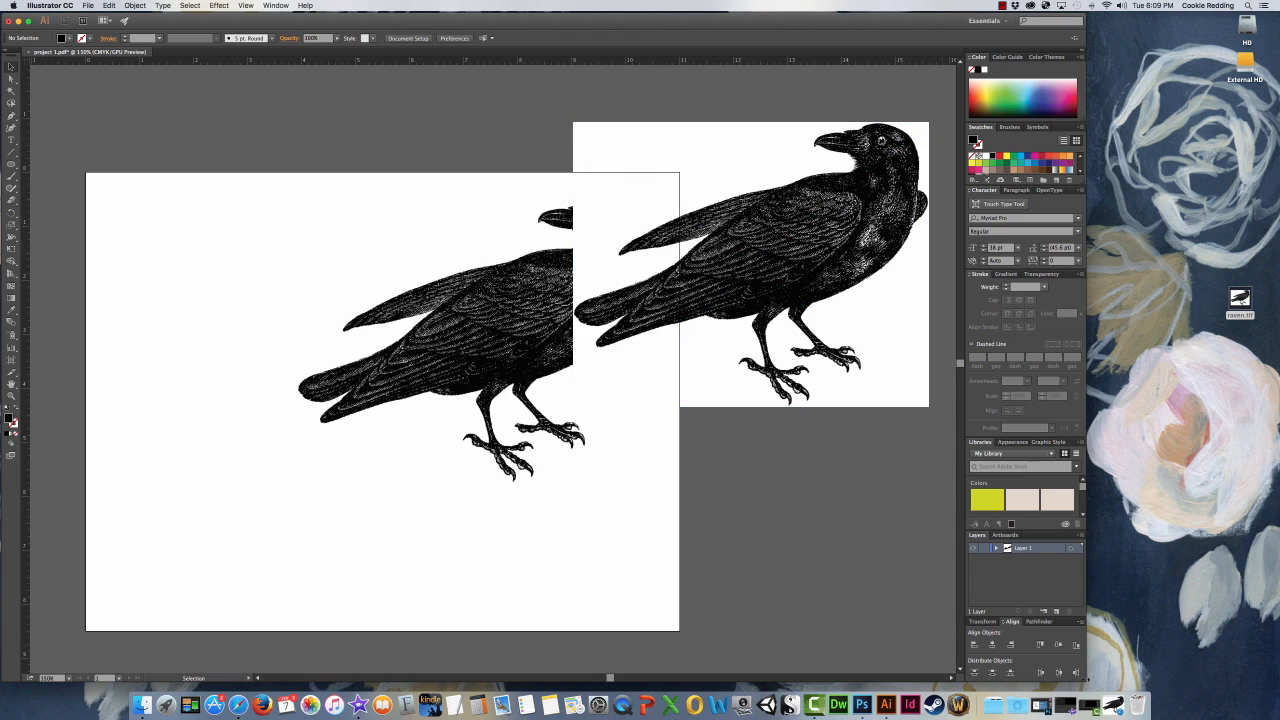
{"action": "left_click_drag", "start_coordinate": [1087, 682], "coordinate": [1224, 692]}
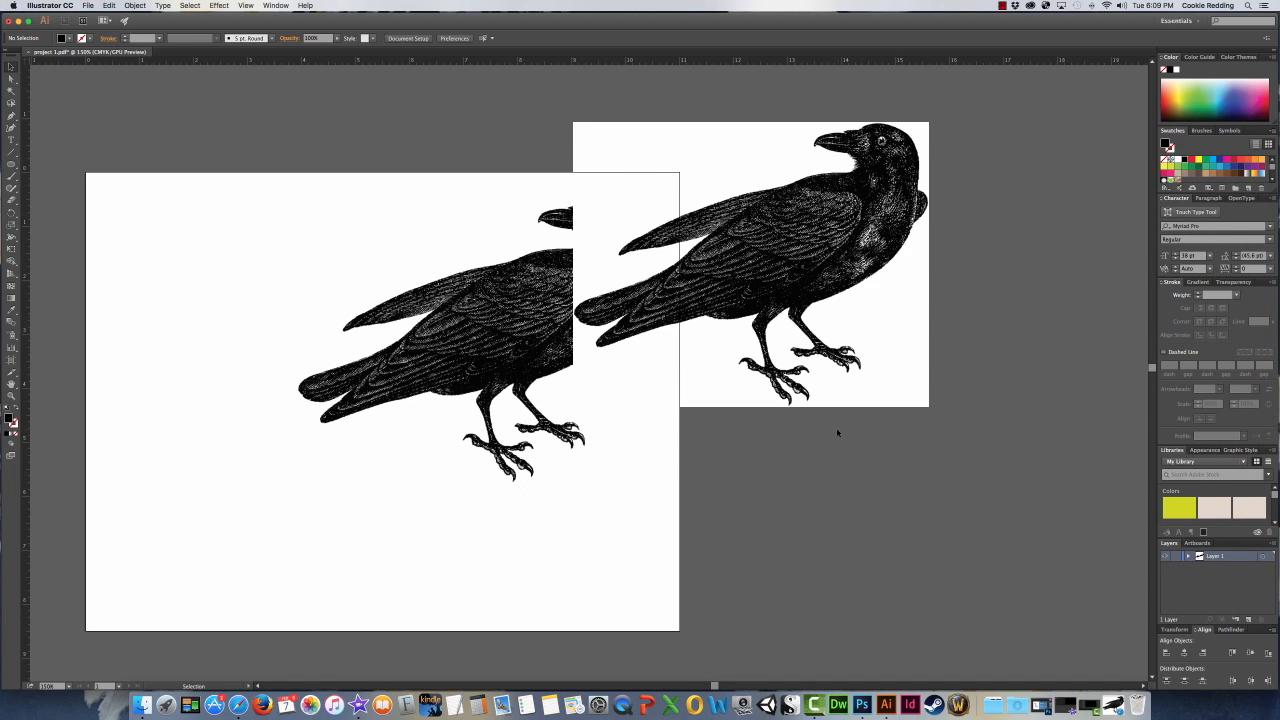
{"action": "left_click_drag", "start_coordinate": [810, 325], "coordinate": [1071, 463]}
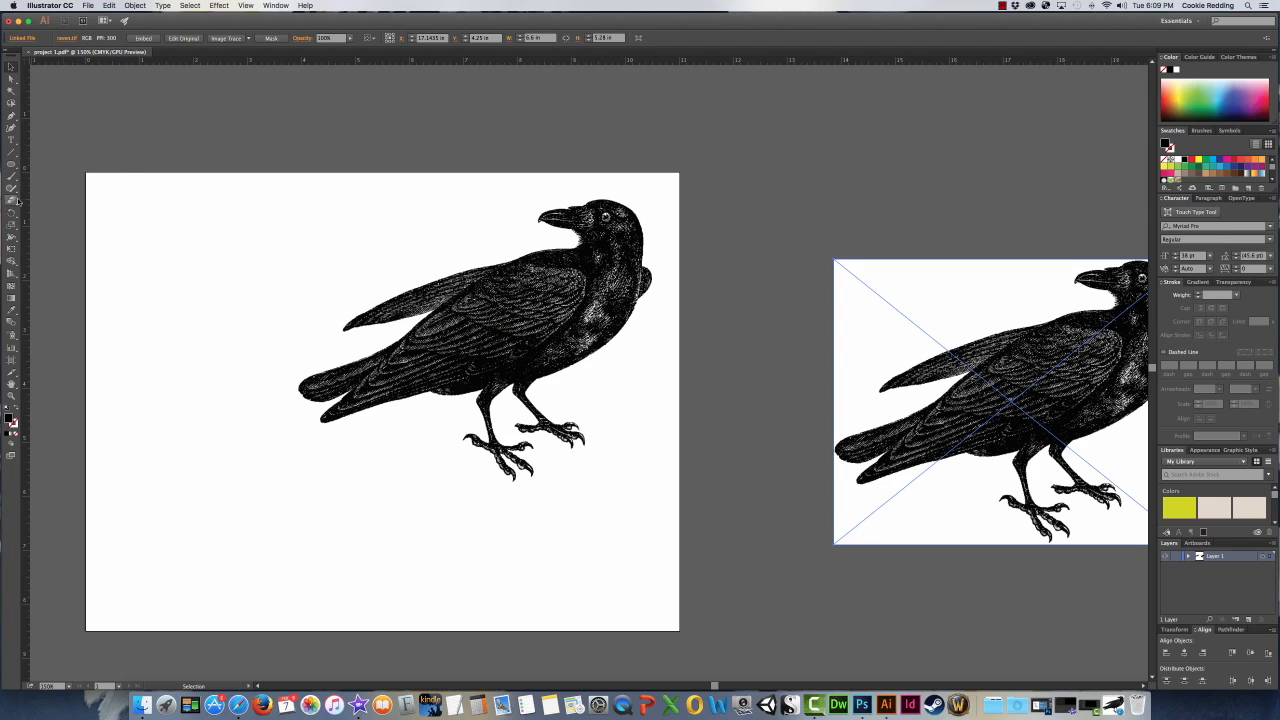
- Draw an 11 × 8.5 in rectangle covering the whole artboard and fill it with blue from the color spectrum
{"action": "left_click_drag", "start_coordinate": [11, 164], "coordinate": [679, 559]}
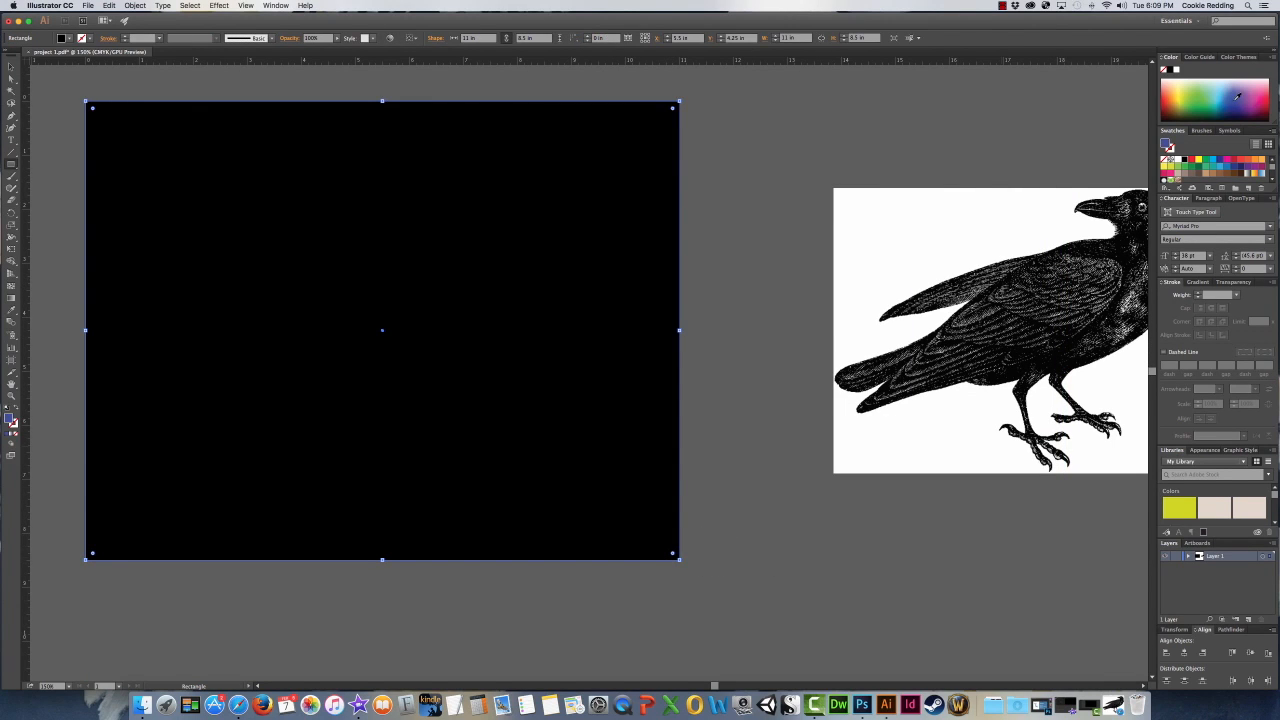
{"action": "left_click", "coordinate": [1237, 96]}
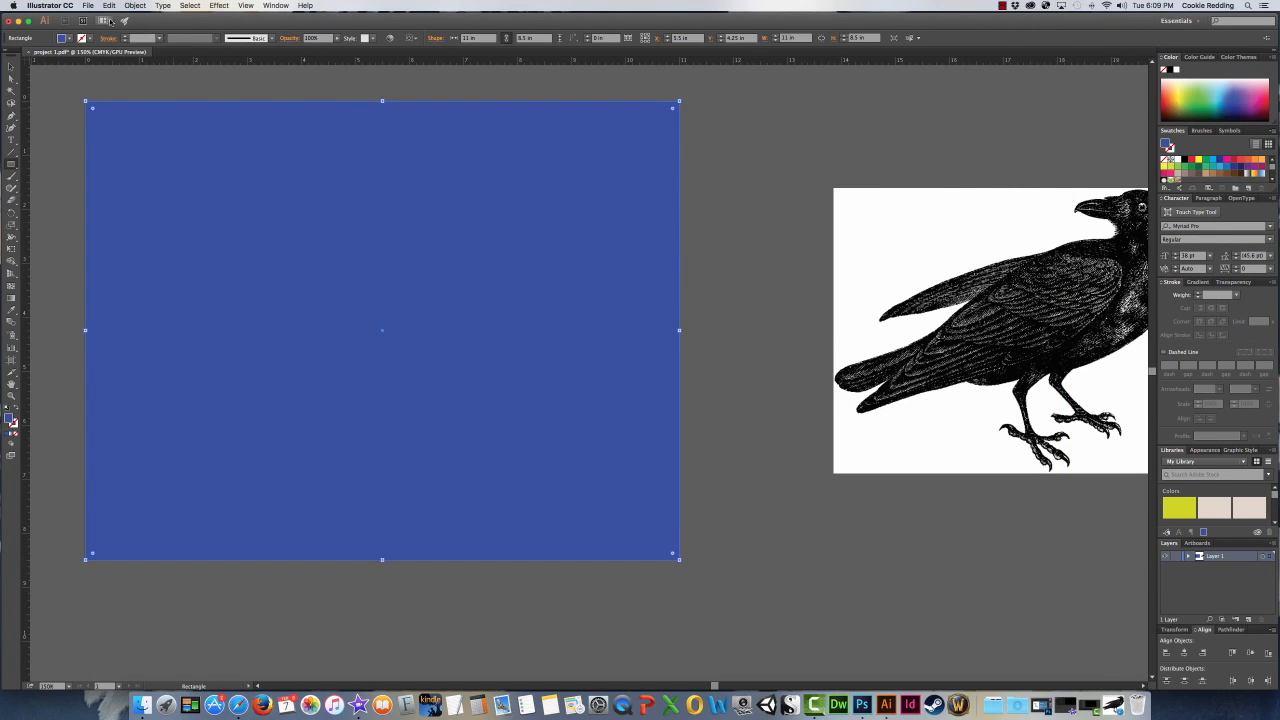
- Send the blue rectangle to the back so it lies behind the raven images
{"action": "left_click", "coordinate": [137, 5]}
{"action": "mouse_move", "coordinate": [140, 28]}
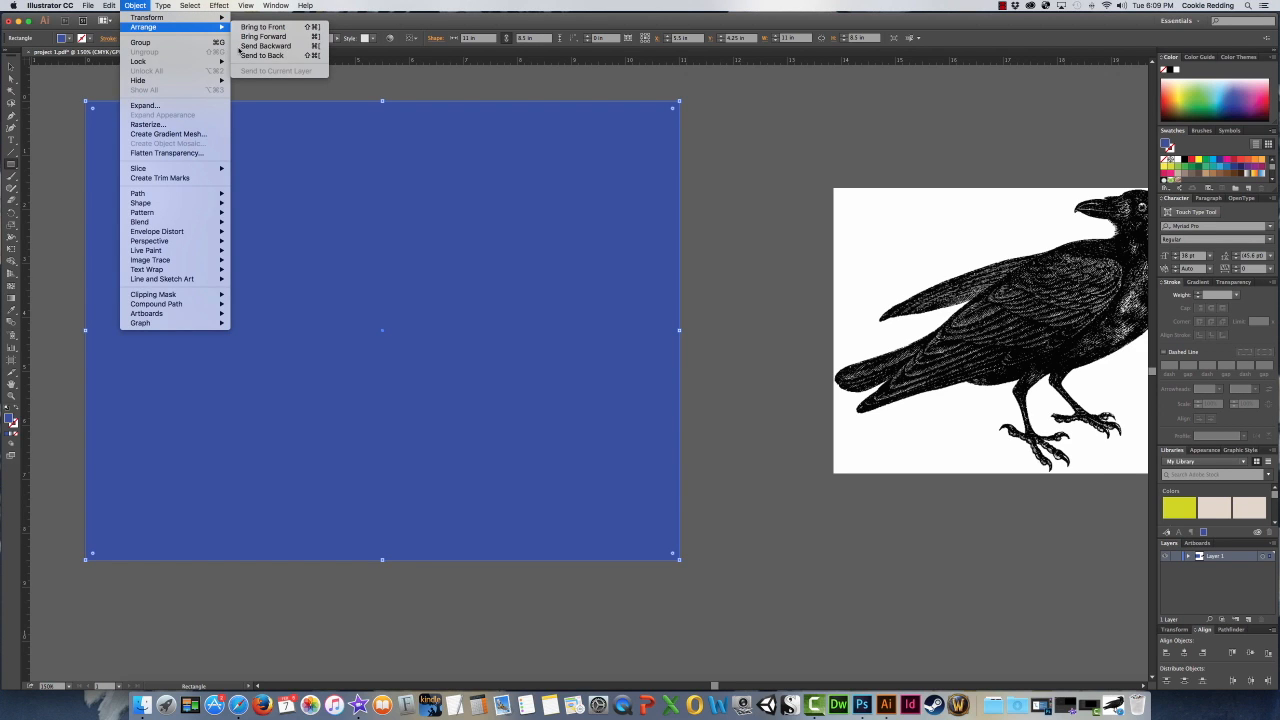
{"action": "right_click", "coordinate": [396, 178]}
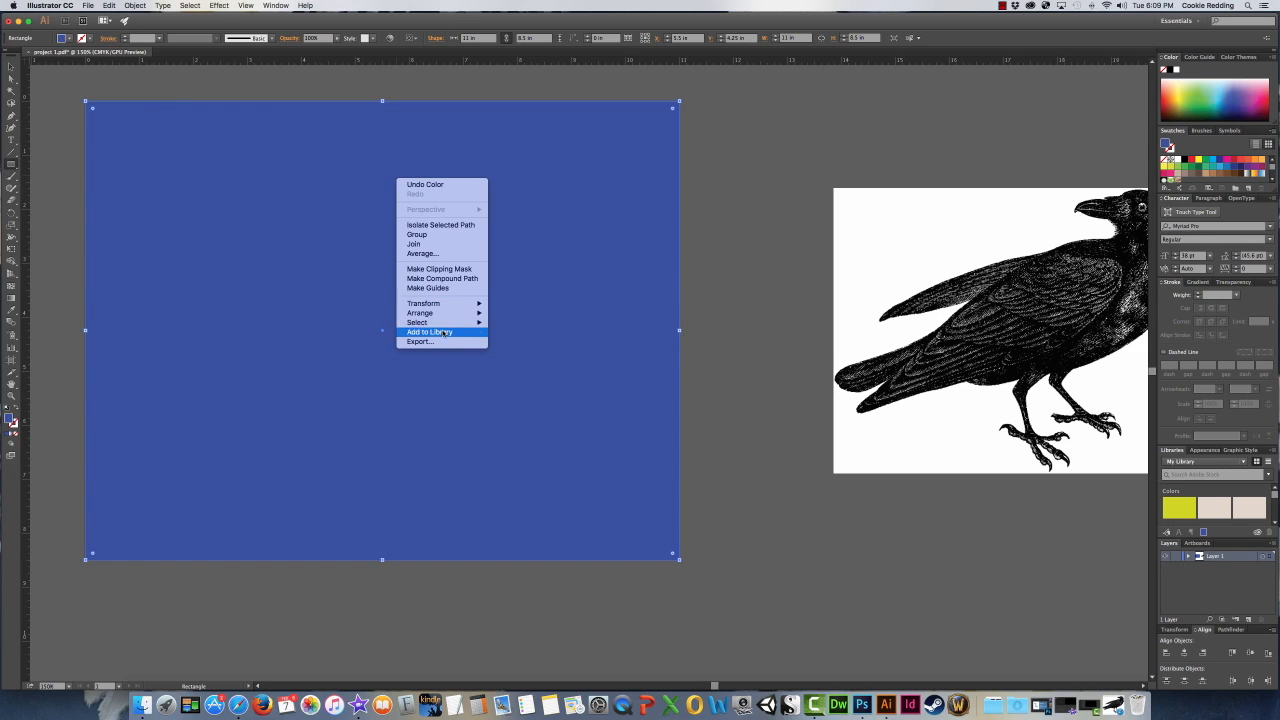
{"action": "mouse_move", "coordinate": [443, 314]}
{"action": "left_click", "coordinate": [536, 342]}
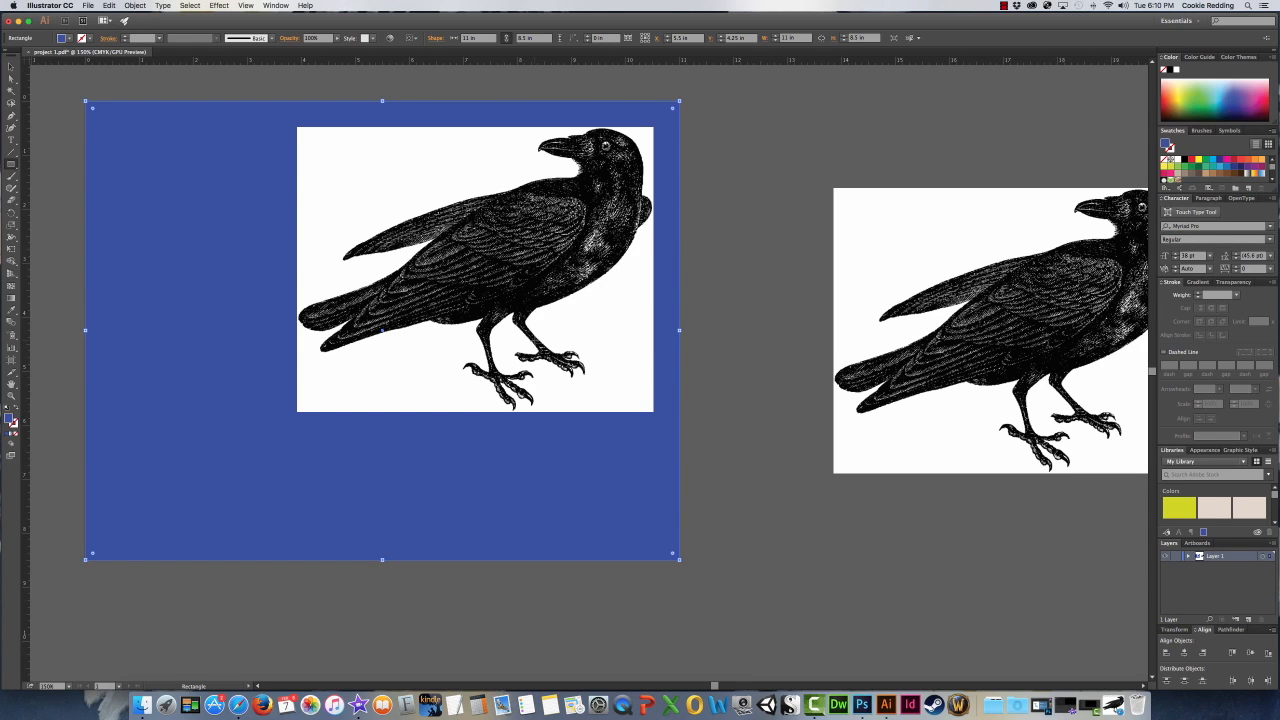
{"action": "left_click", "coordinate": [536, 342]}
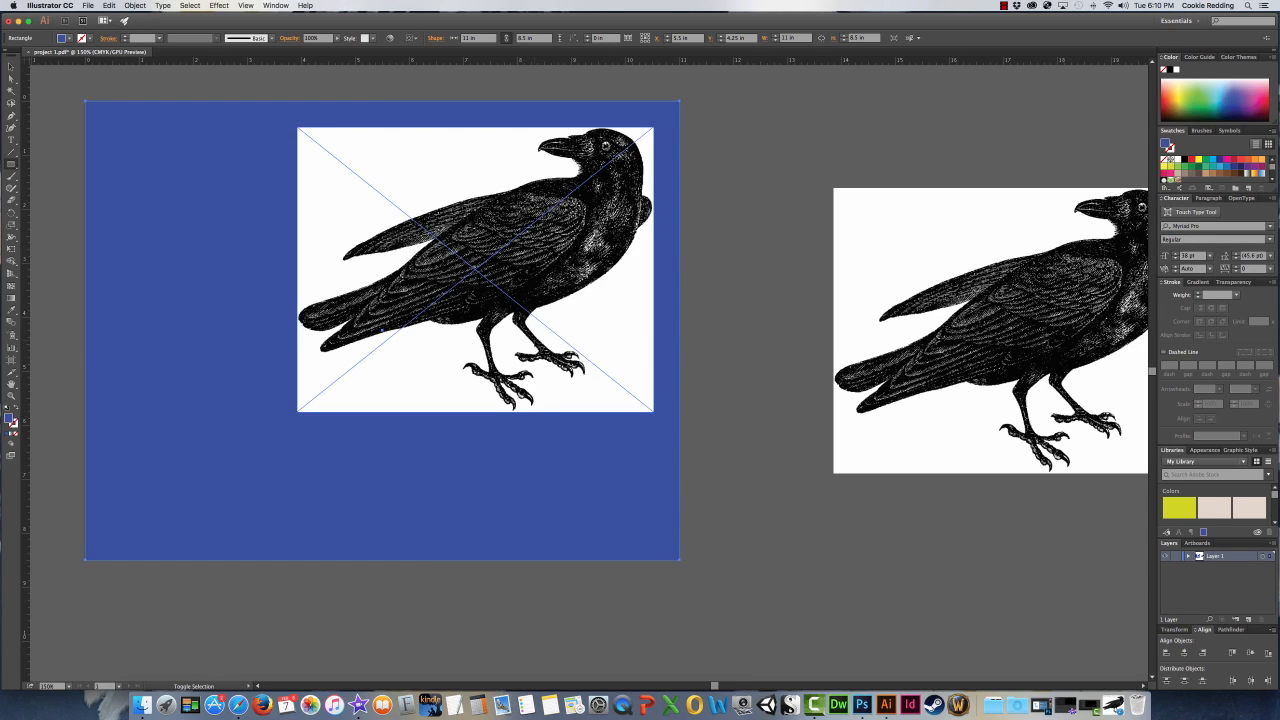
{"action": "key", "text": "super+shift+bracketleft"}
{"action": "key", "text": "super+z"}
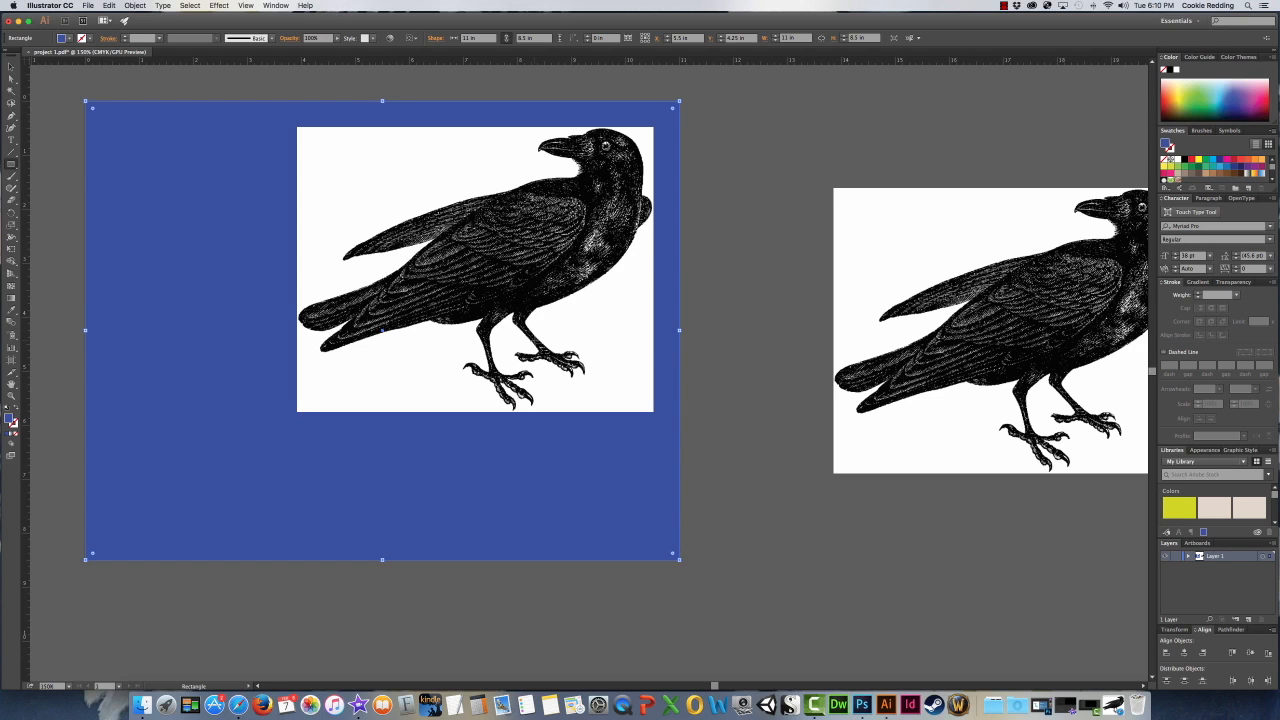
- Apply Image Trace with the default preset to the raven image on the blue rectangle
{"action": "left_click", "coordinate": [11, 66]}
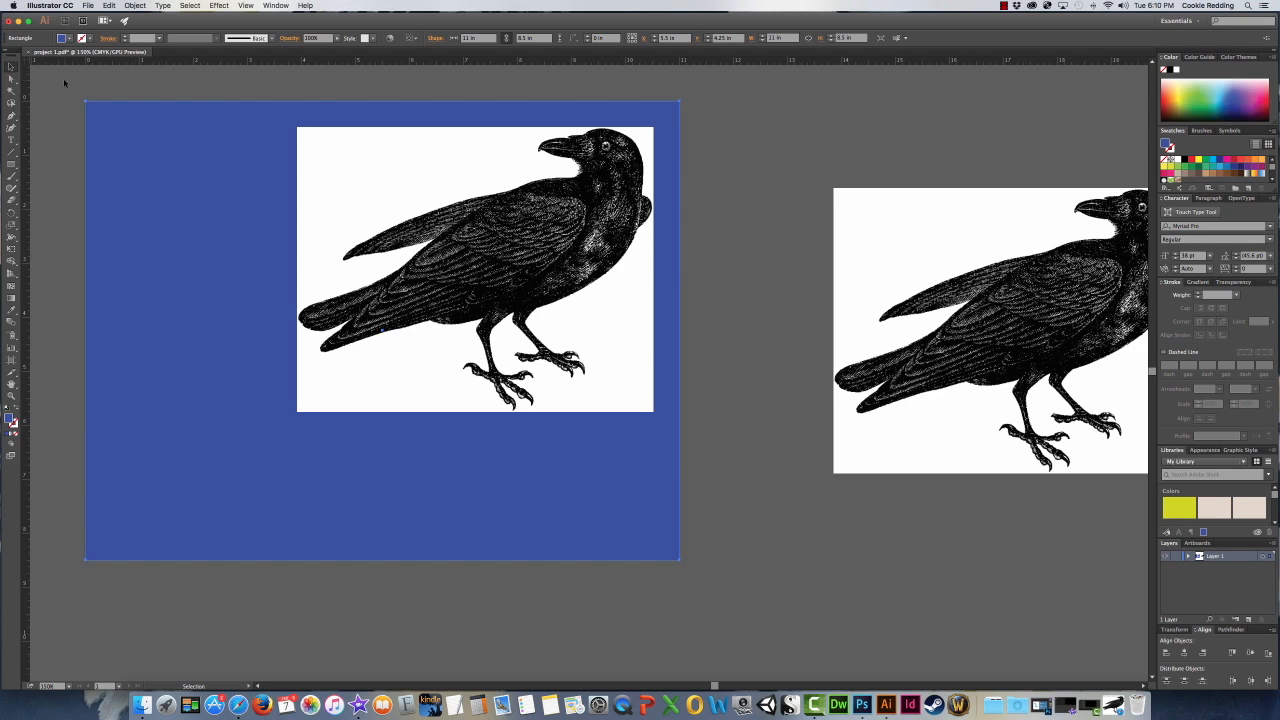
{"action": "left_click", "coordinate": [768, 121]}
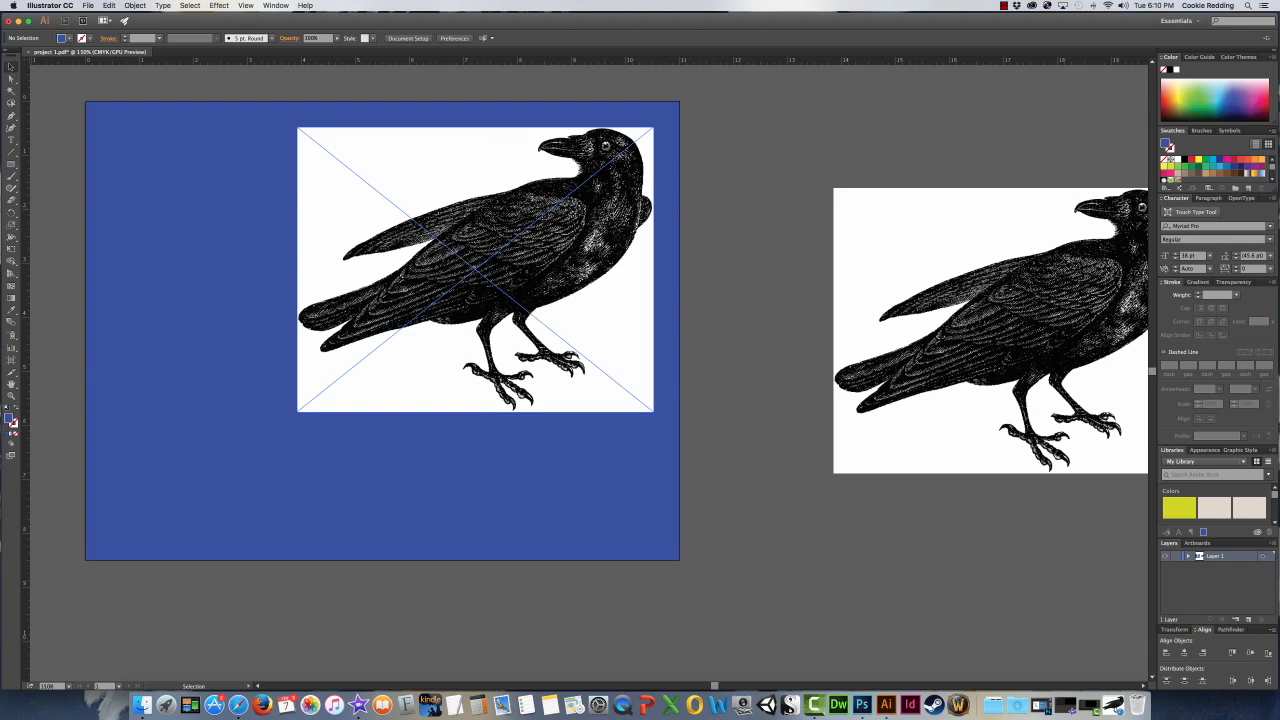
{"action": "left_click", "coordinate": [612, 214]}
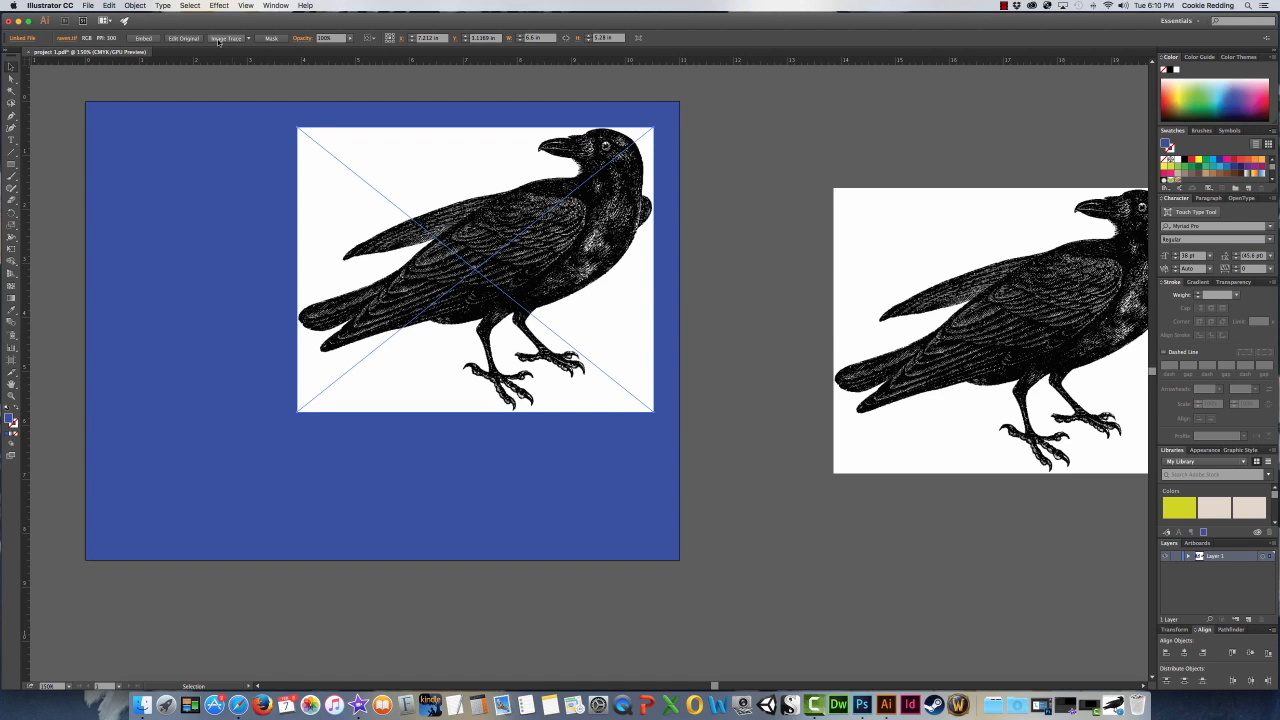
{"action": "left_click", "coordinate": [226, 38]}
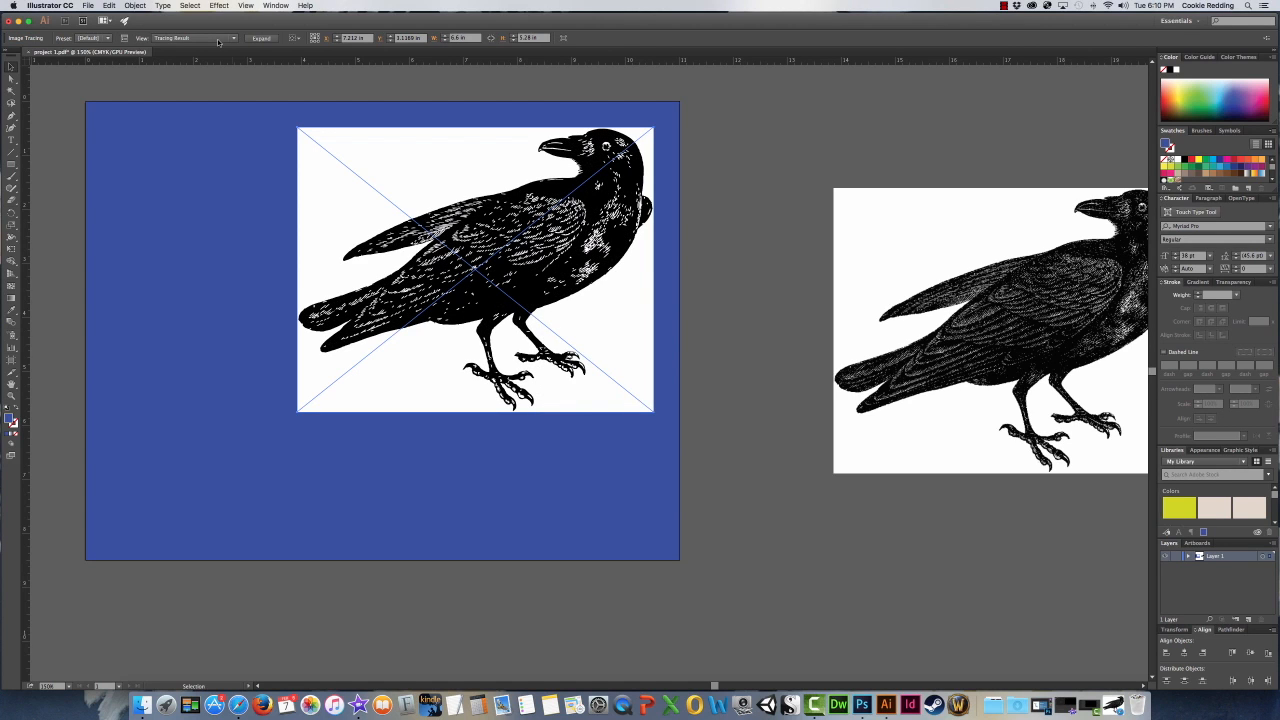
- Keep the default tracing preset, expand the traced raven into editable vector paths, and deselect it
{"action": "left_click", "coordinate": [108, 38]}
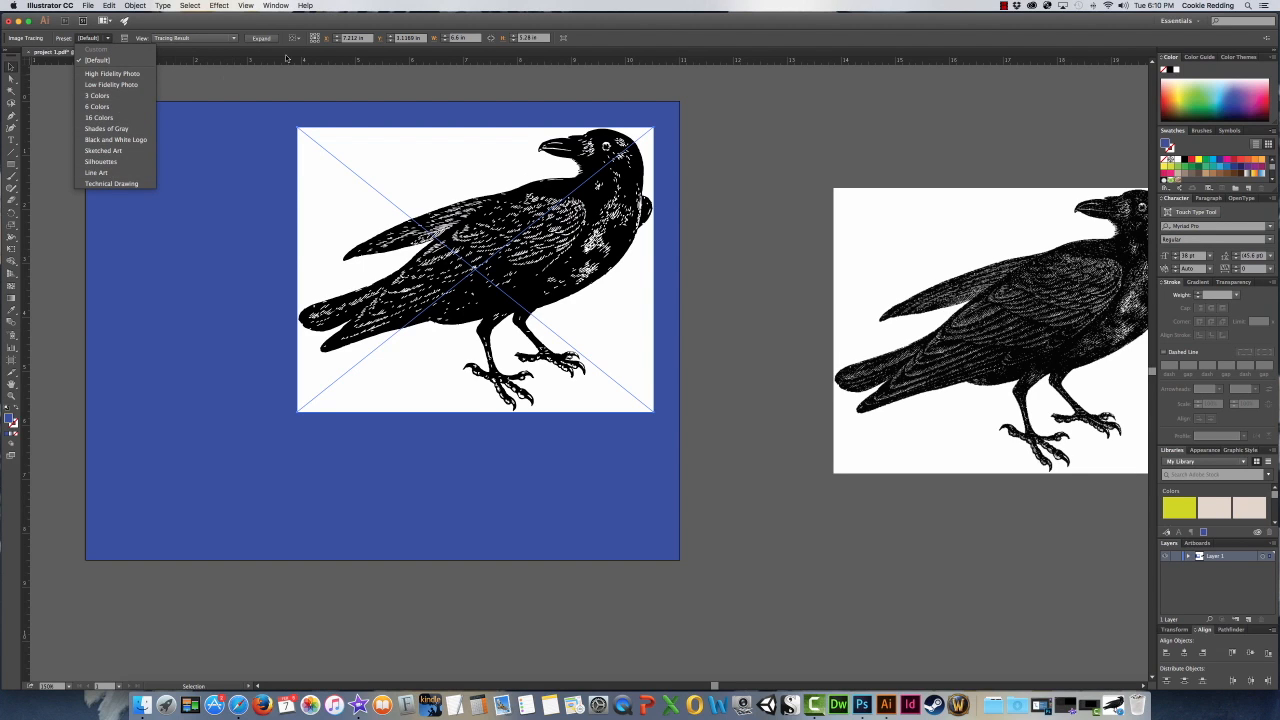
{"action": "left_click", "coordinate": [292, 18]}
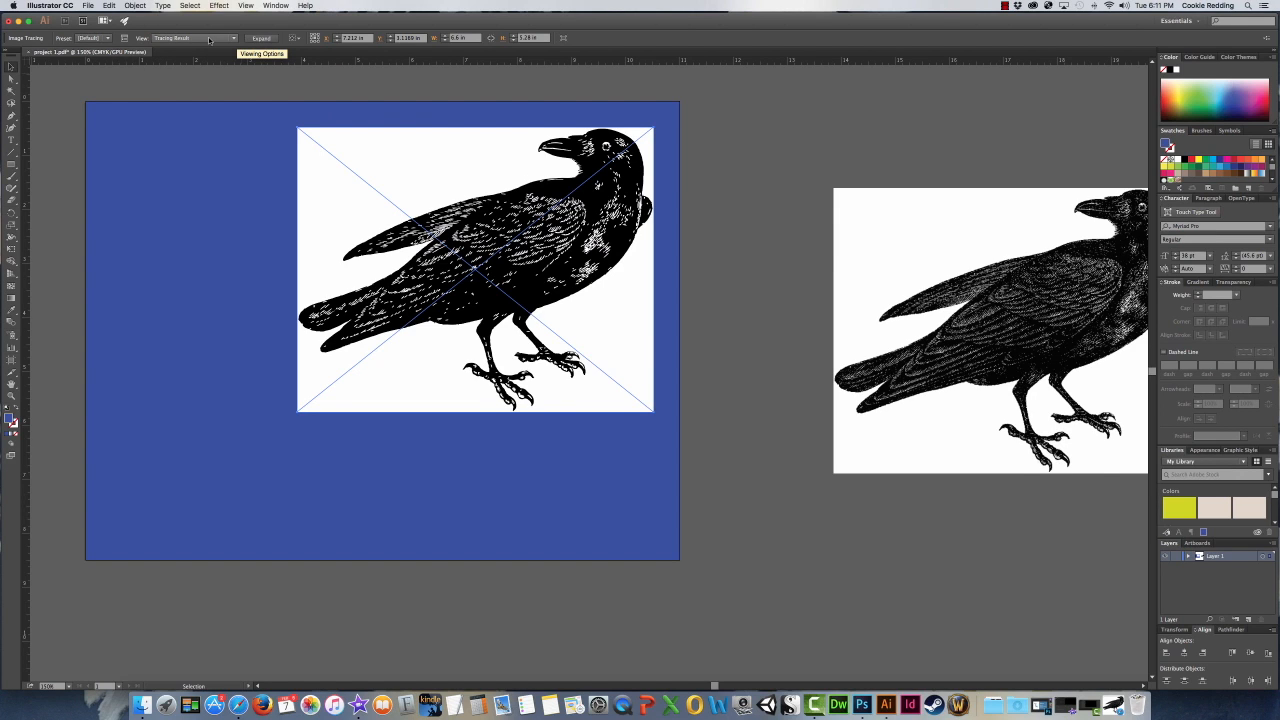
{"action": "left_click", "coordinate": [257, 38]}
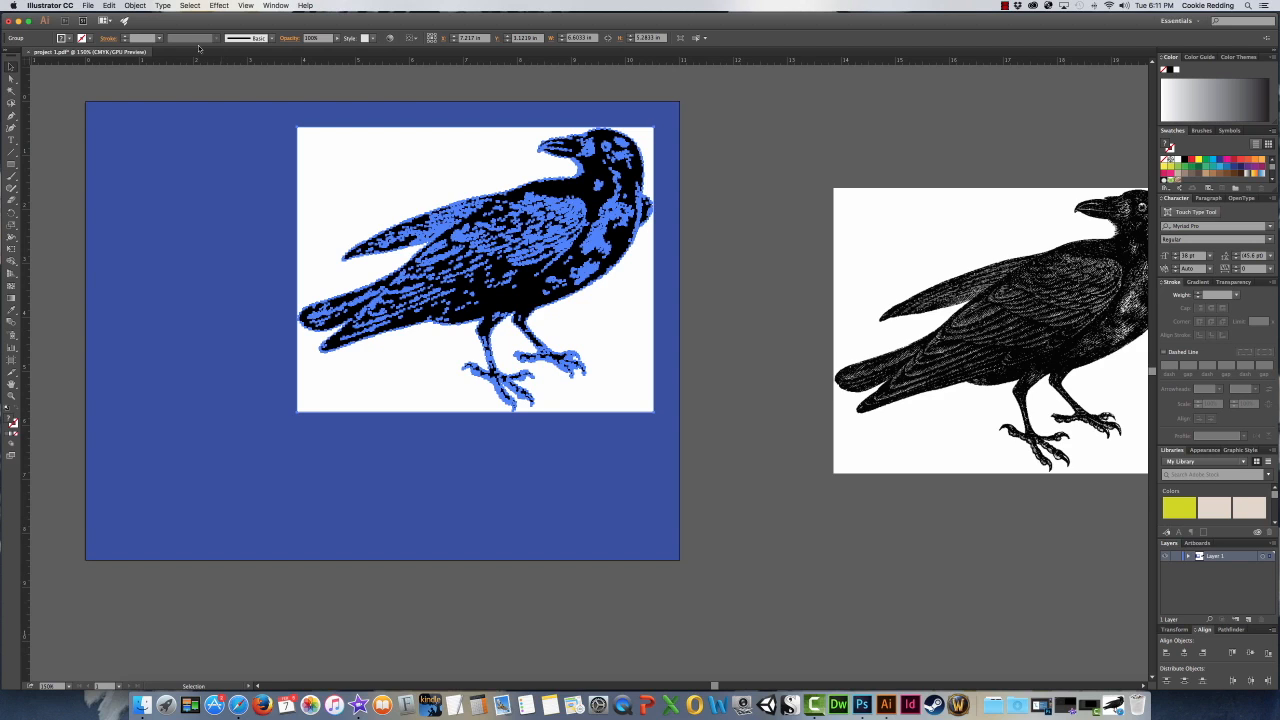
{"action": "left_click", "coordinate": [735, 180]}
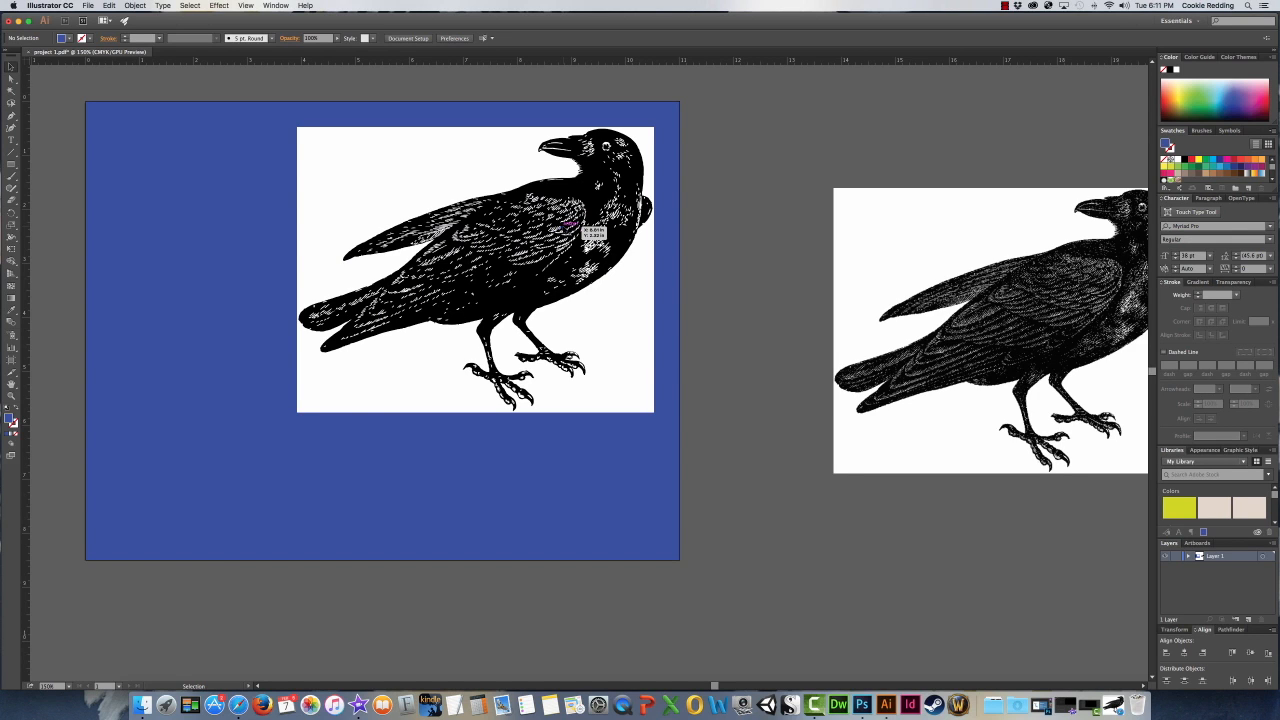
- Delete the white background path around the traced raven so the blue rectangle surrounds the bird
{"action": "left_click", "coordinate": [11, 78]}
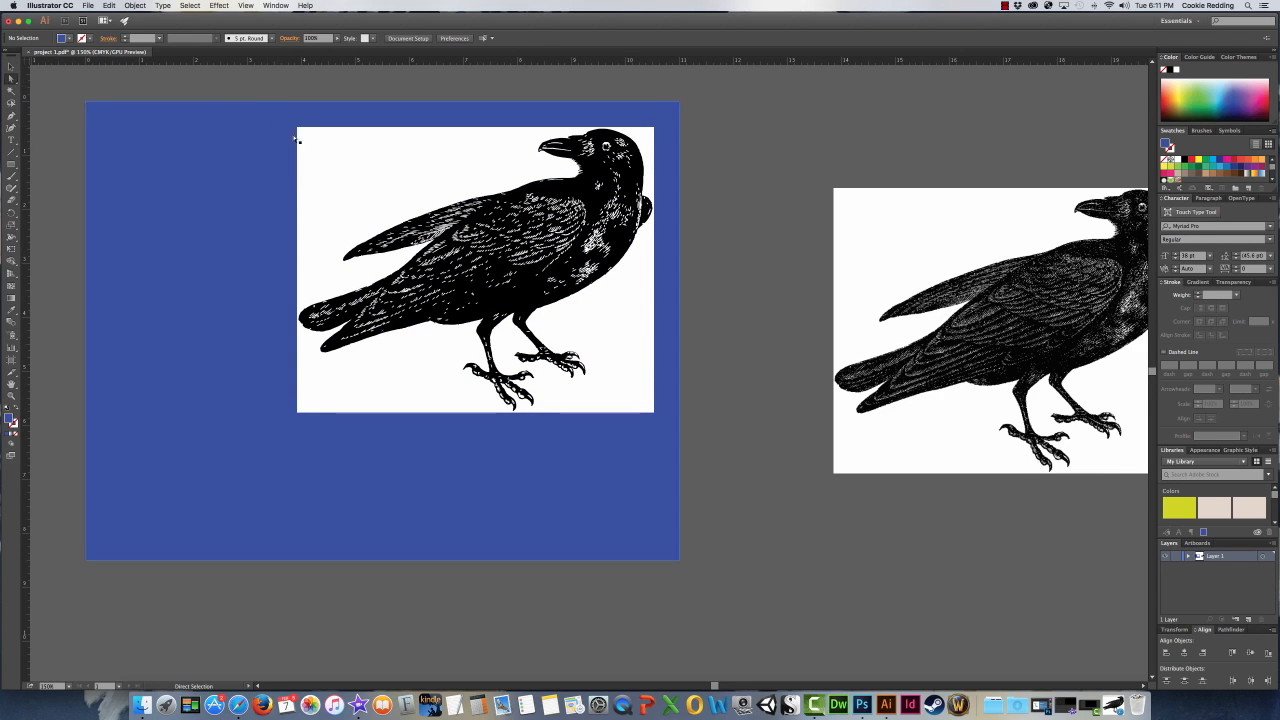
{"action": "left_click", "coordinate": [334, 152]}
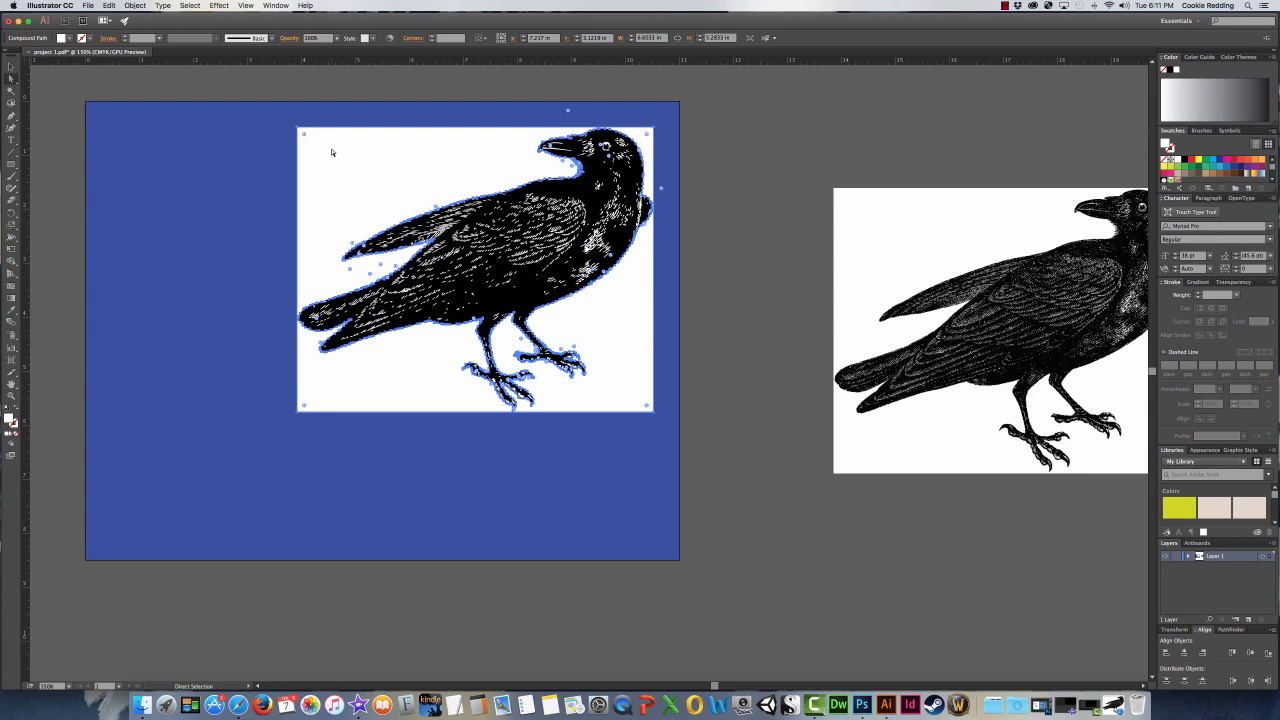
{"action": "key", "text": "Delete"}
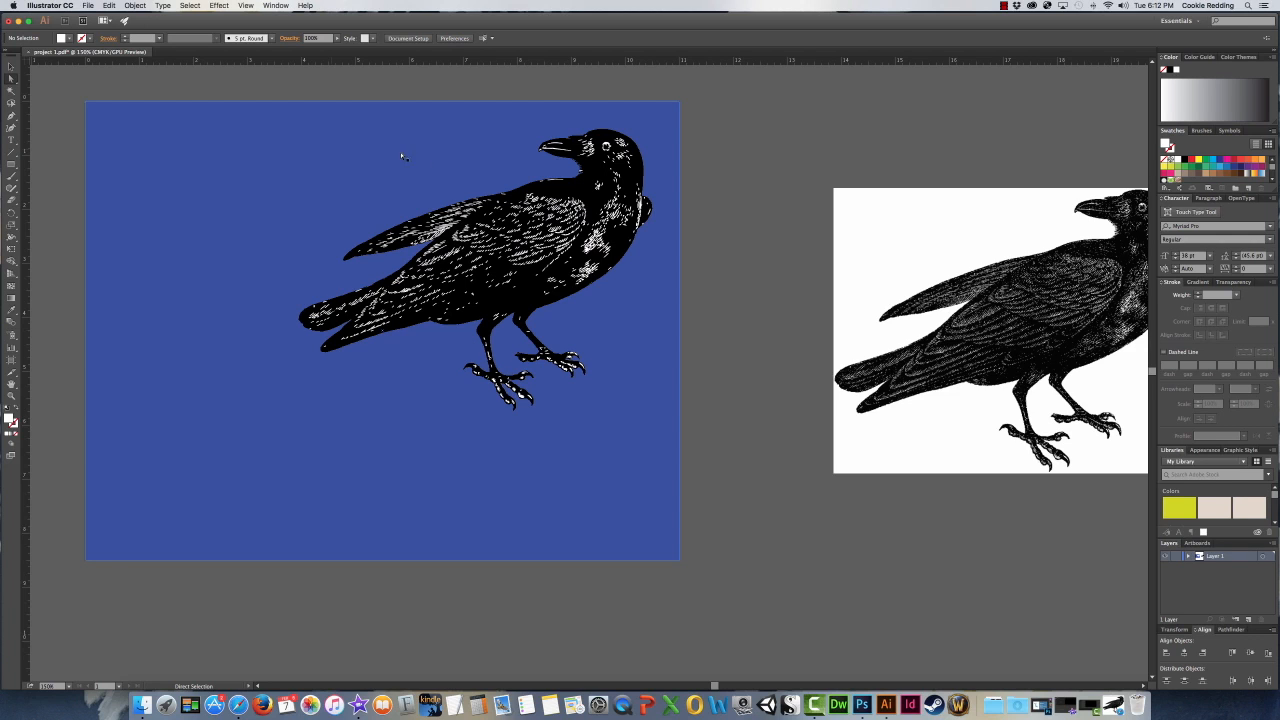
- Fill the raven's black compound path with magenta from the swatches and deselect it
{"action": "left_click", "coordinate": [586, 194]}
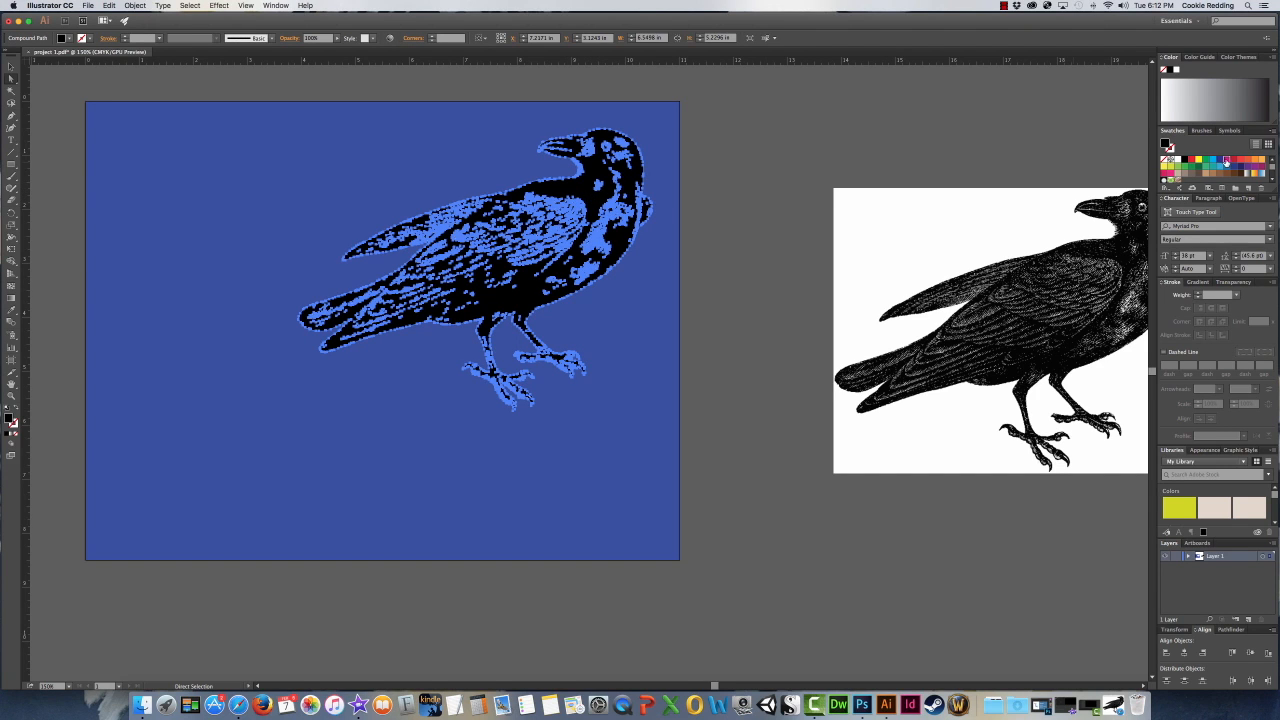
{"action": "left_click", "coordinate": [1226, 161]}
{"action": "left_click", "coordinate": [756, 160]}
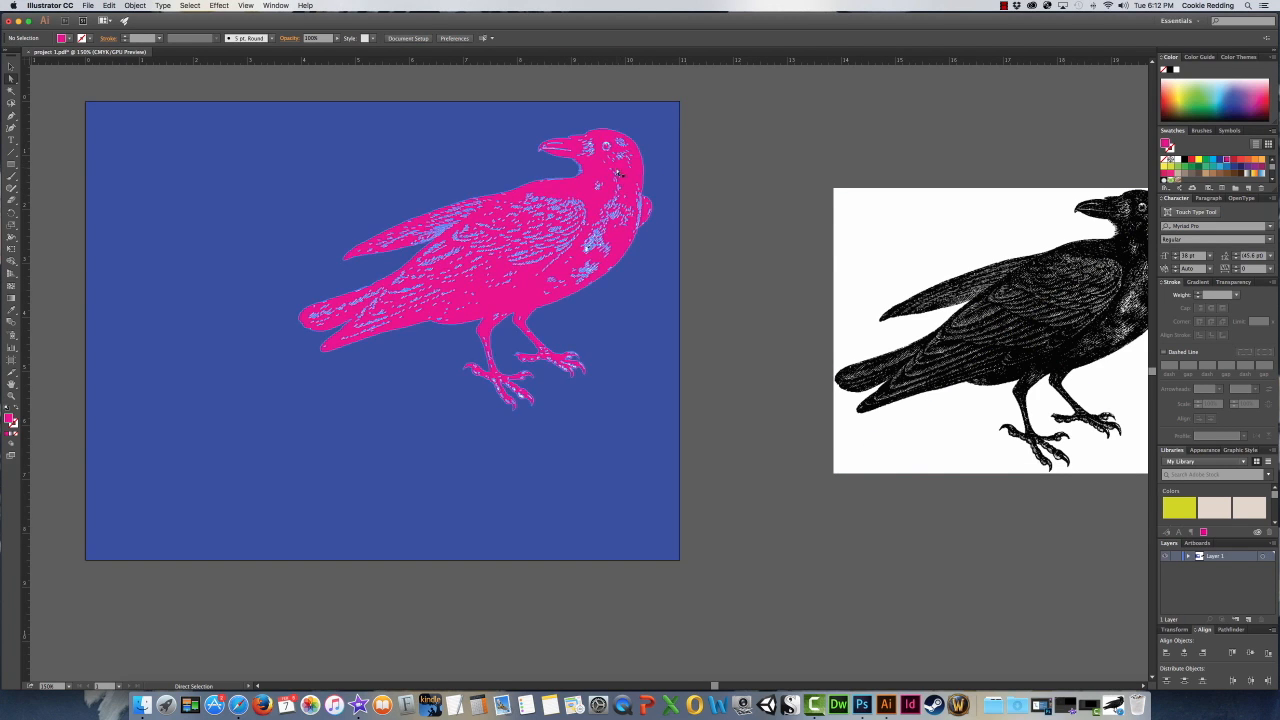
- Fill the raven's body path with green from the color spectrum and deselect it
{"action": "key", "text": "super+a"}
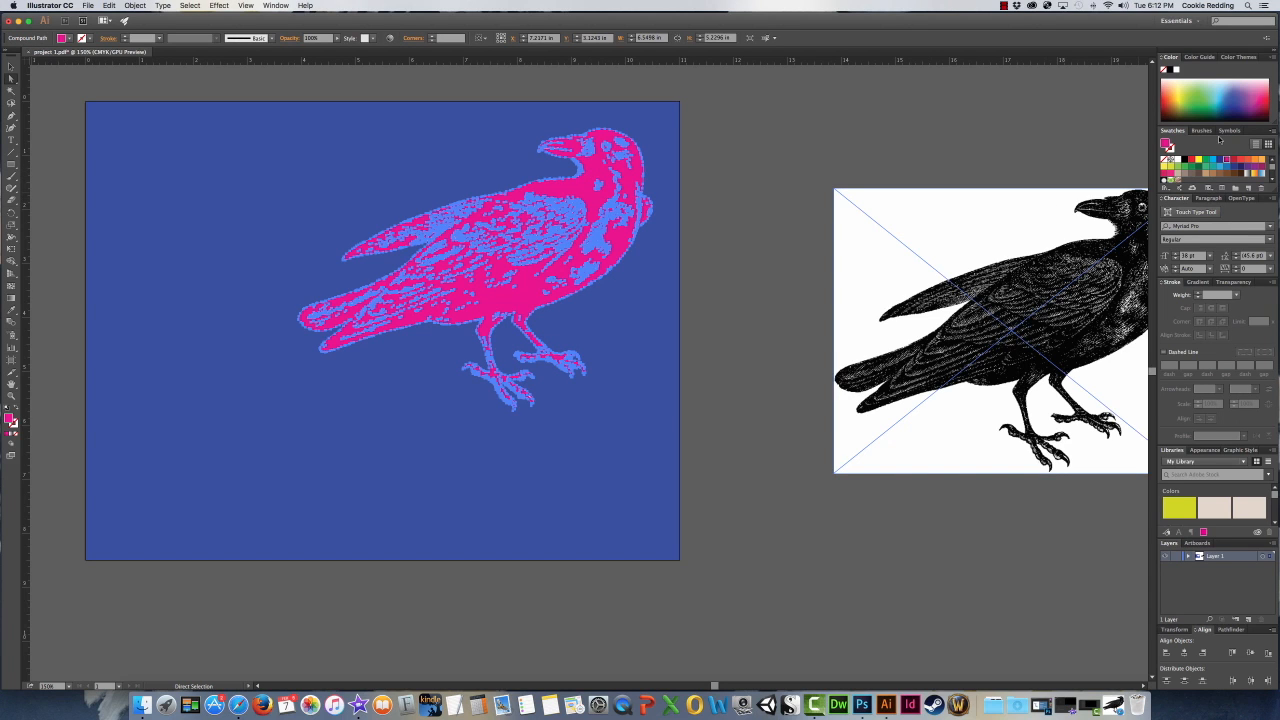
{"action": "left_click", "coordinate": [1201, 99]}
{"action": "left_click", "coordinate": [709, 126]}
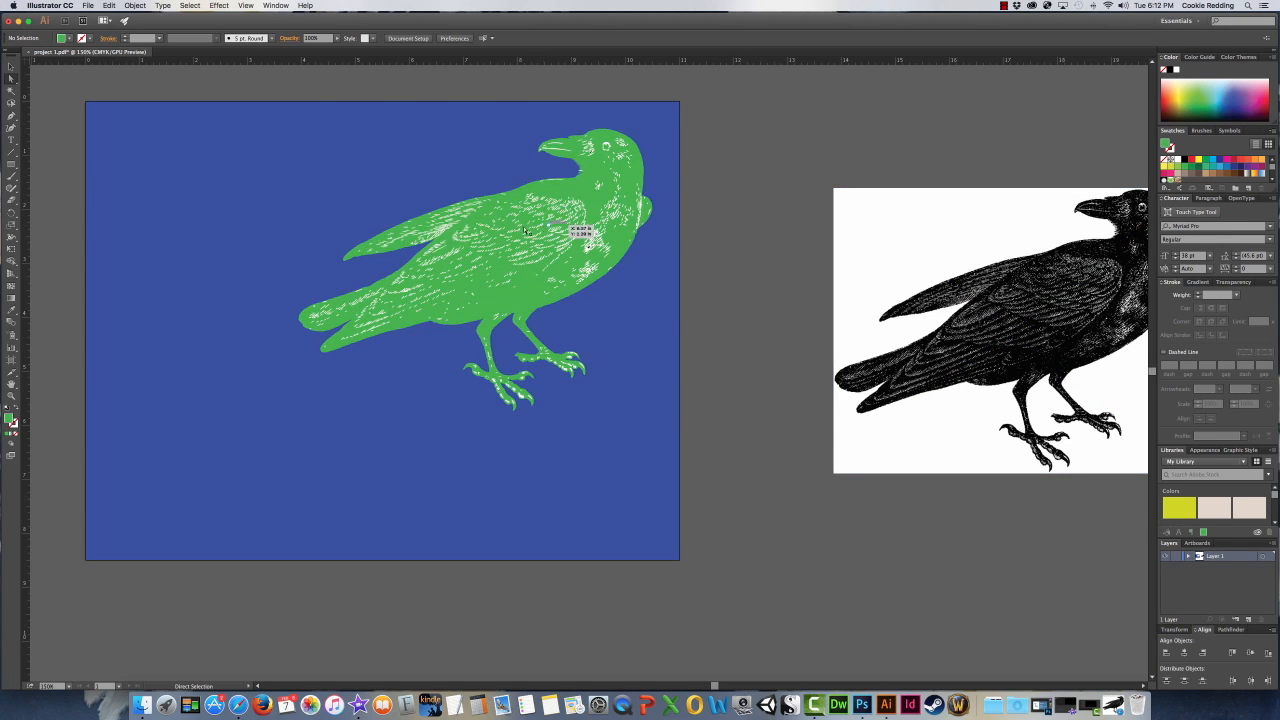
- Try coloring the entire raven group, white details included, with CMYK Red as both fill and stroke
{"action": "left_click", "coordinate": [10, 66]}
{"action": "left_click", "coordinate": [567, 160]}
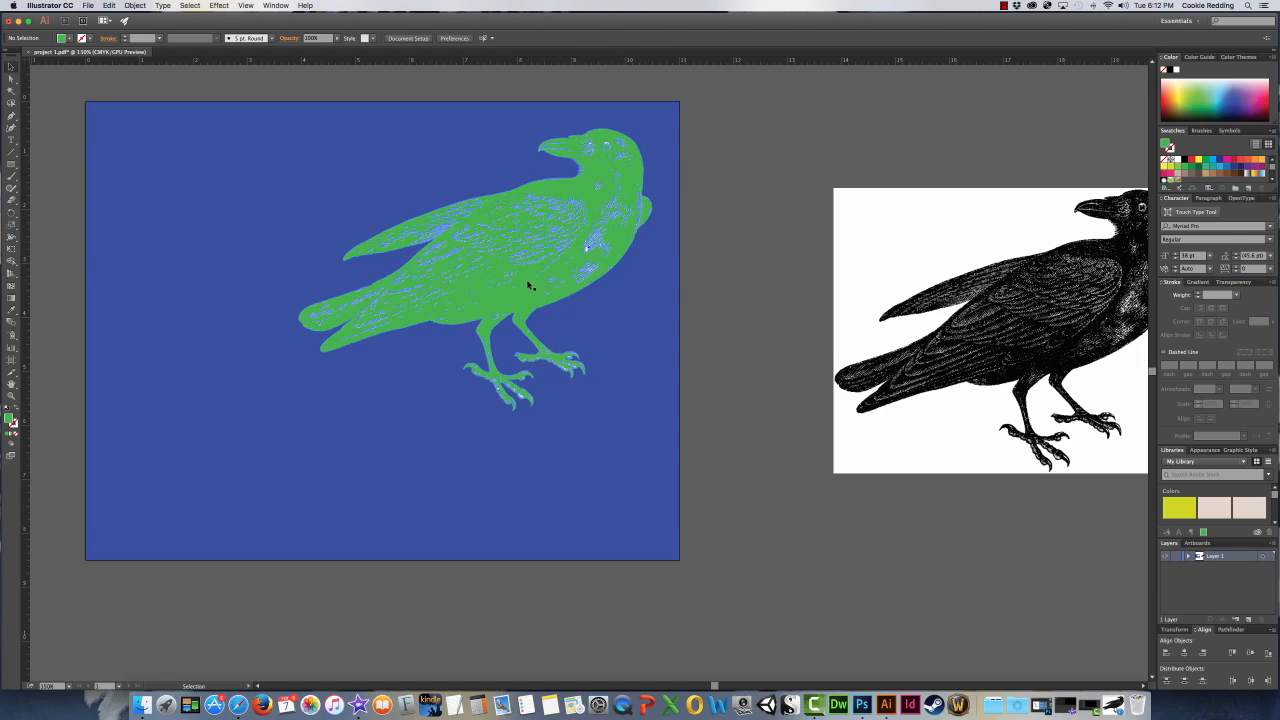
{"action": "left_click", "coordinate": [880, 250]}
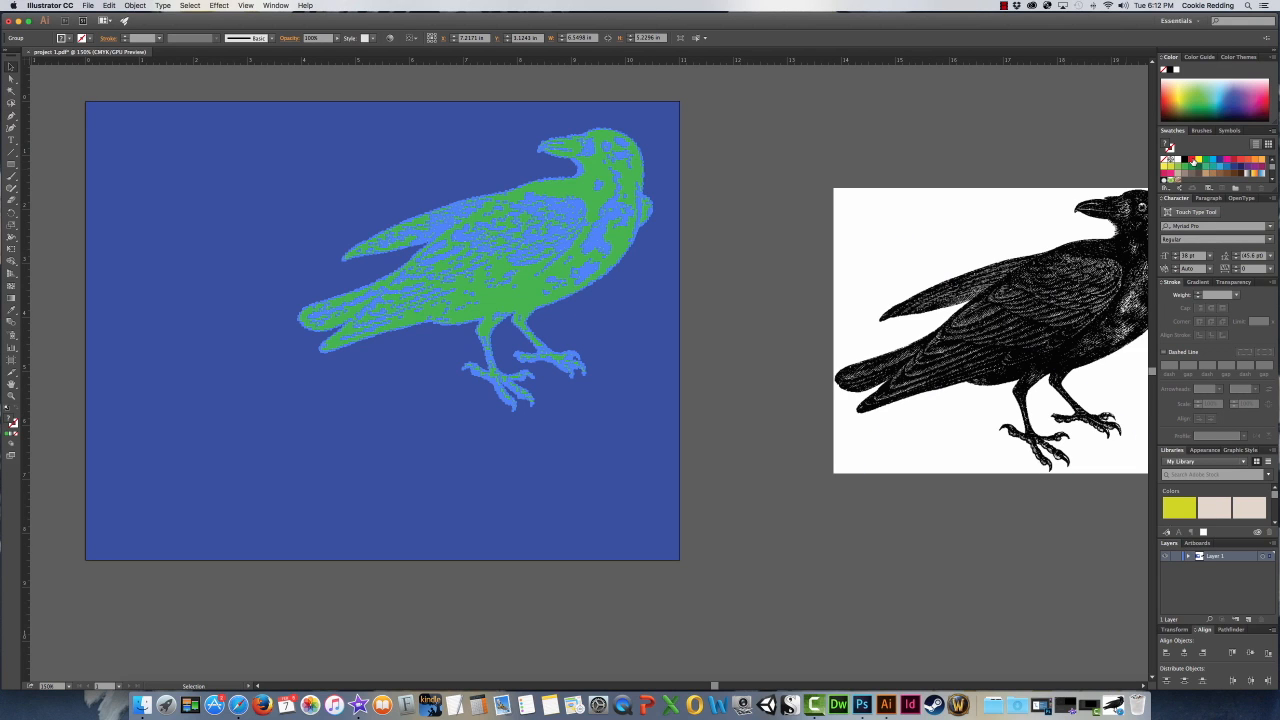
{"action": "left_click", "coordinate": [1226, 160]}
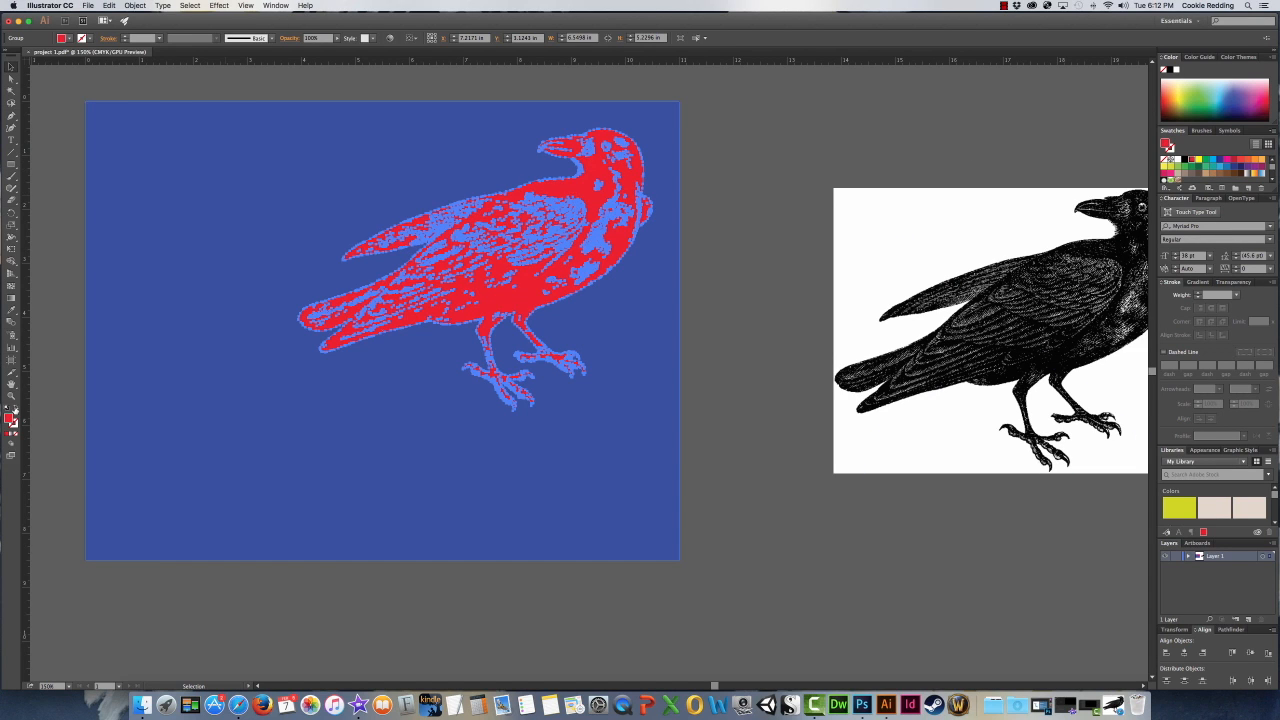
{"action": "left_click", "coordinate": [1169, 161]}
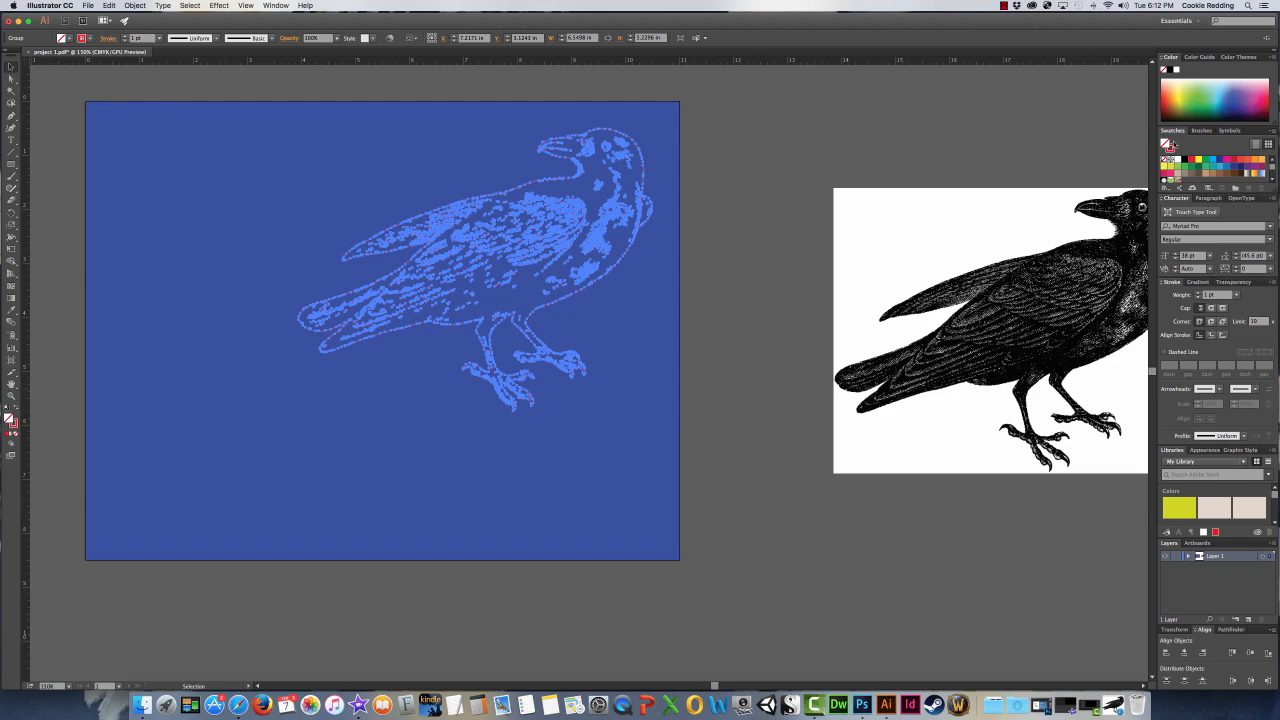
{"action": "left_click", "coordinate": [1193, 161]}
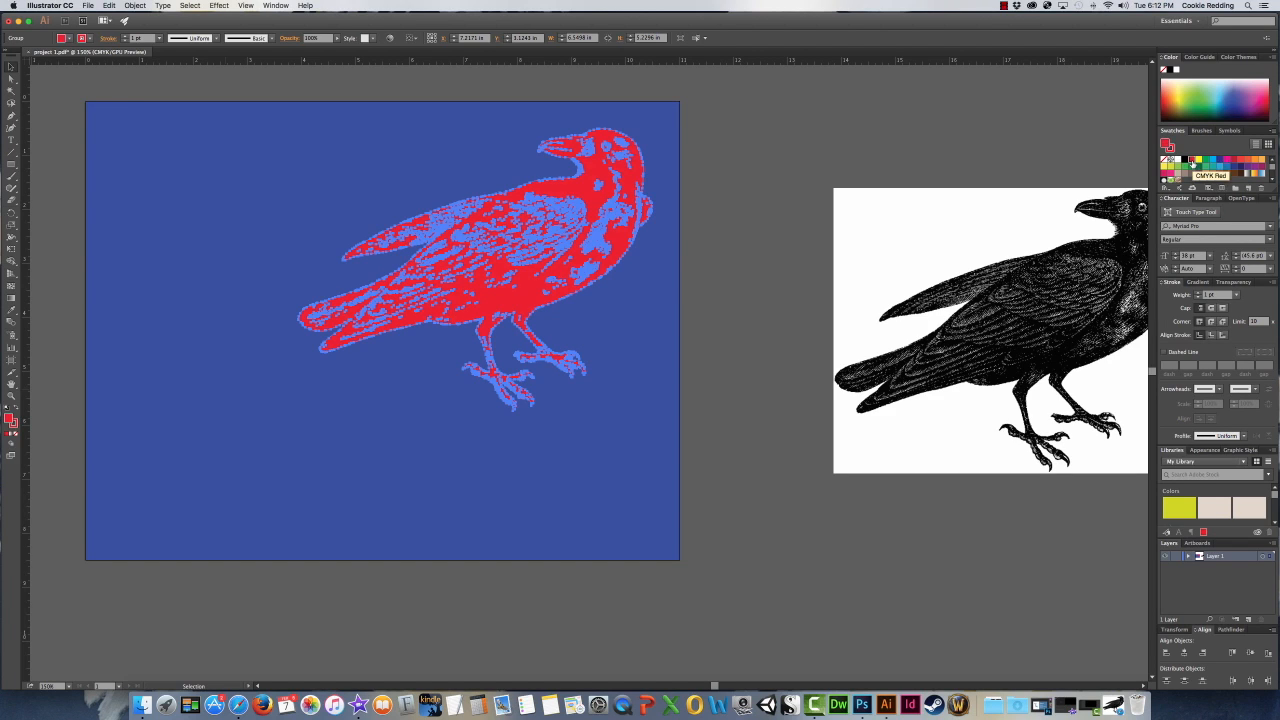
{"action": "left_click", "coordinate": [788, 295]}
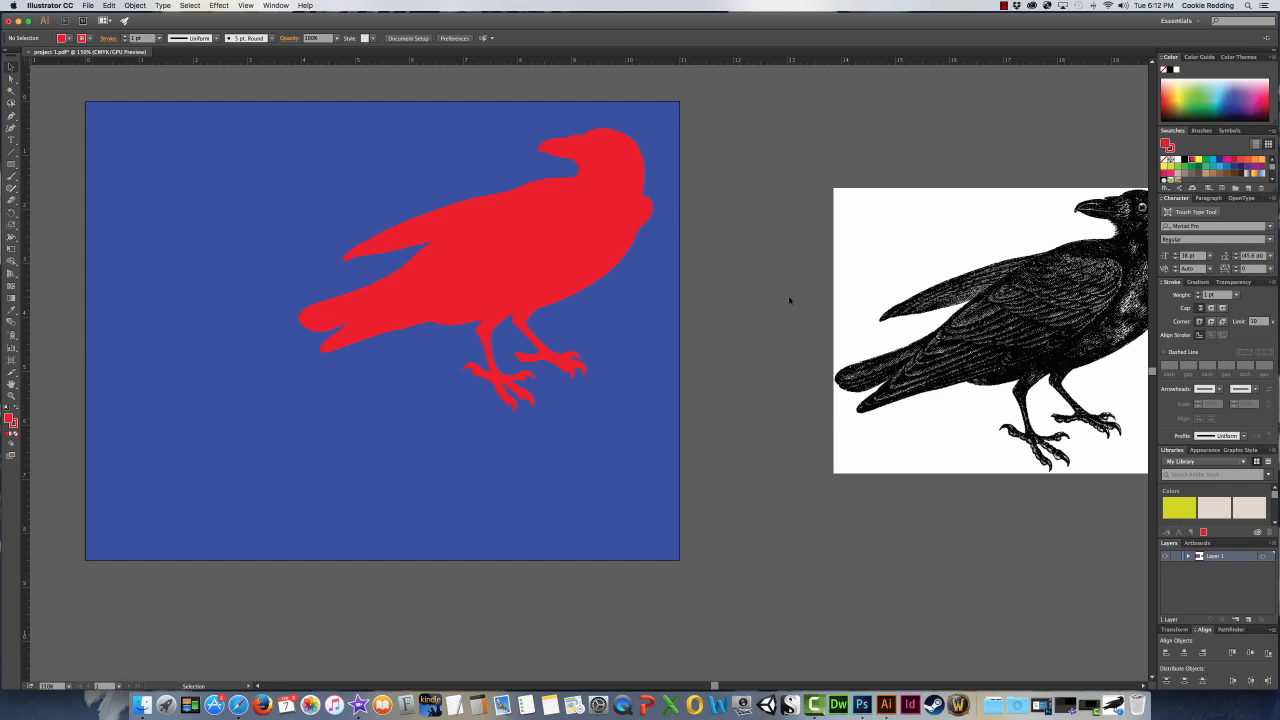
- Undo the red stroke and fill on the raven group to bring back its green and white coloring
{"action": "key", "text": "a"}
{"action": "key", "text": "super+a"}
{"action": "key", "text": "v"}
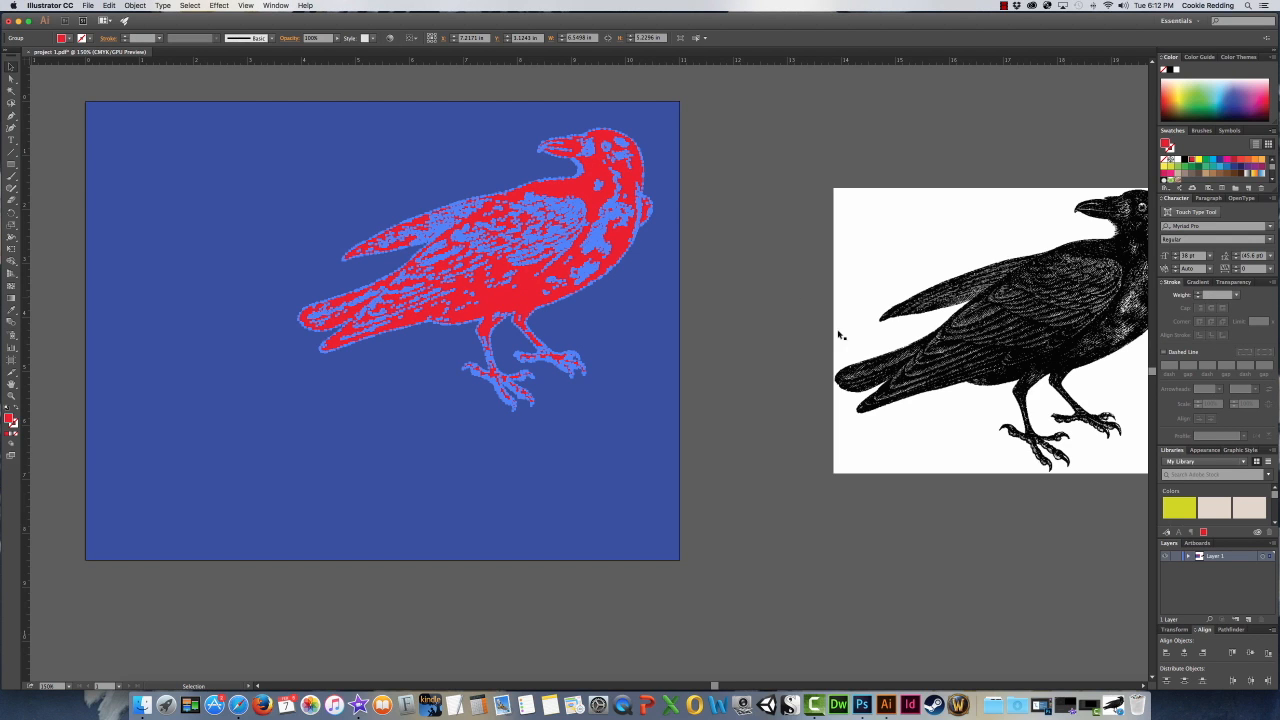
{"action": "key", "text": "super+z"}
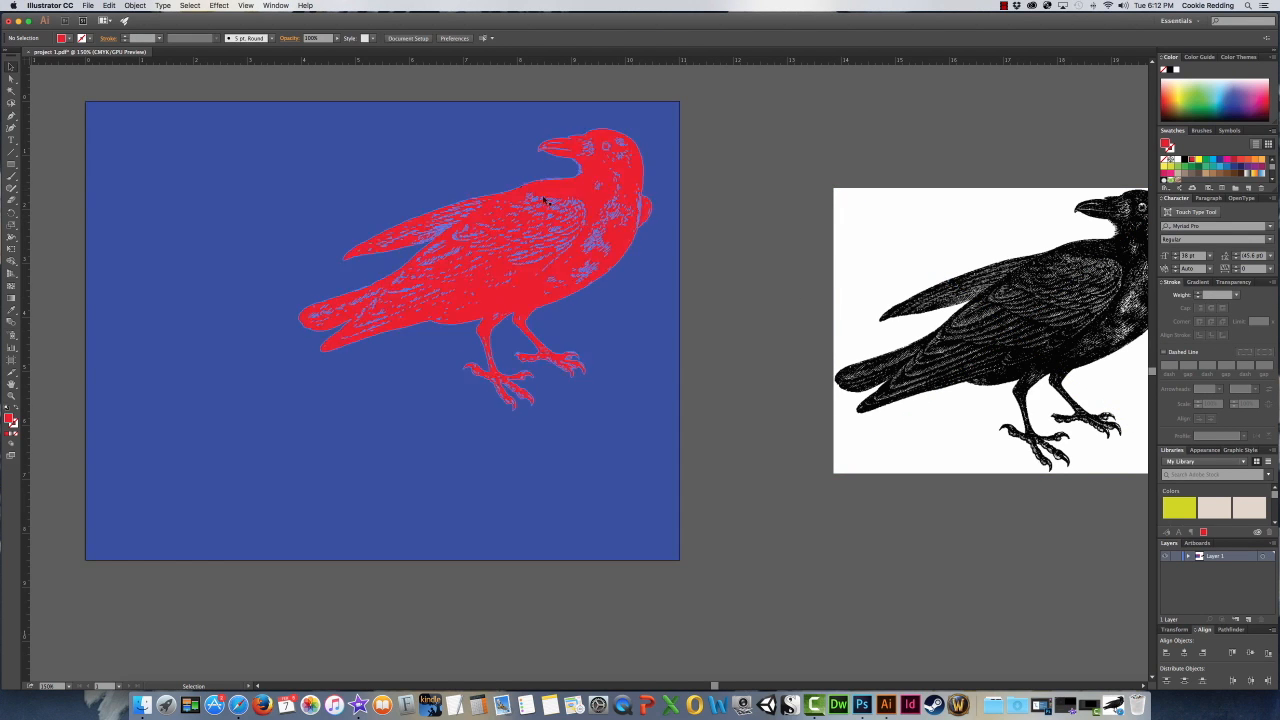
- Select only the green raven path within the group and move it left, away from the white detail shapes
{"action": "left_click", "coordinate": [740, 257]}
{"action": "left_click", "coordinate": [11, 77]}
{"action": "left_click", "coordinate": [560, 200]}
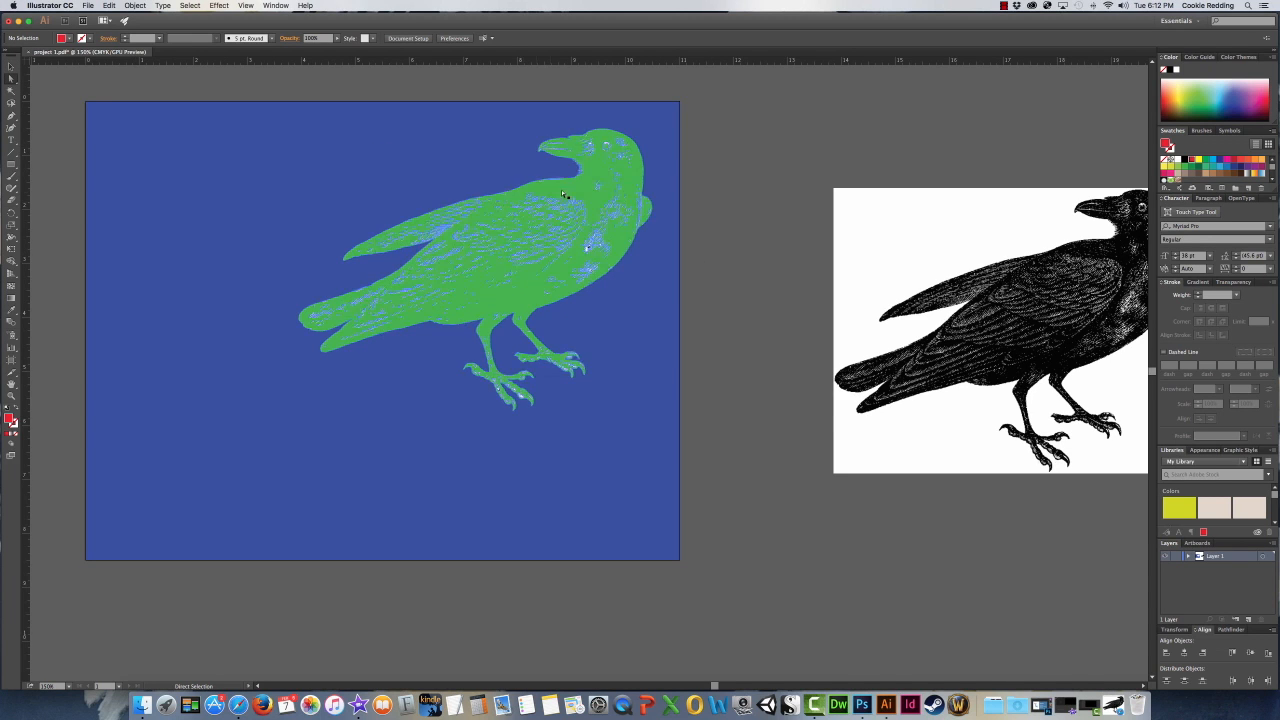
{"action": "left_click_drag", "start_coordinate": [578, 188], "coordinate": [298, 175]}
{"action": "left_click_drag", "start_coordinate": [364, 255], "coordinate": [364, 255]}
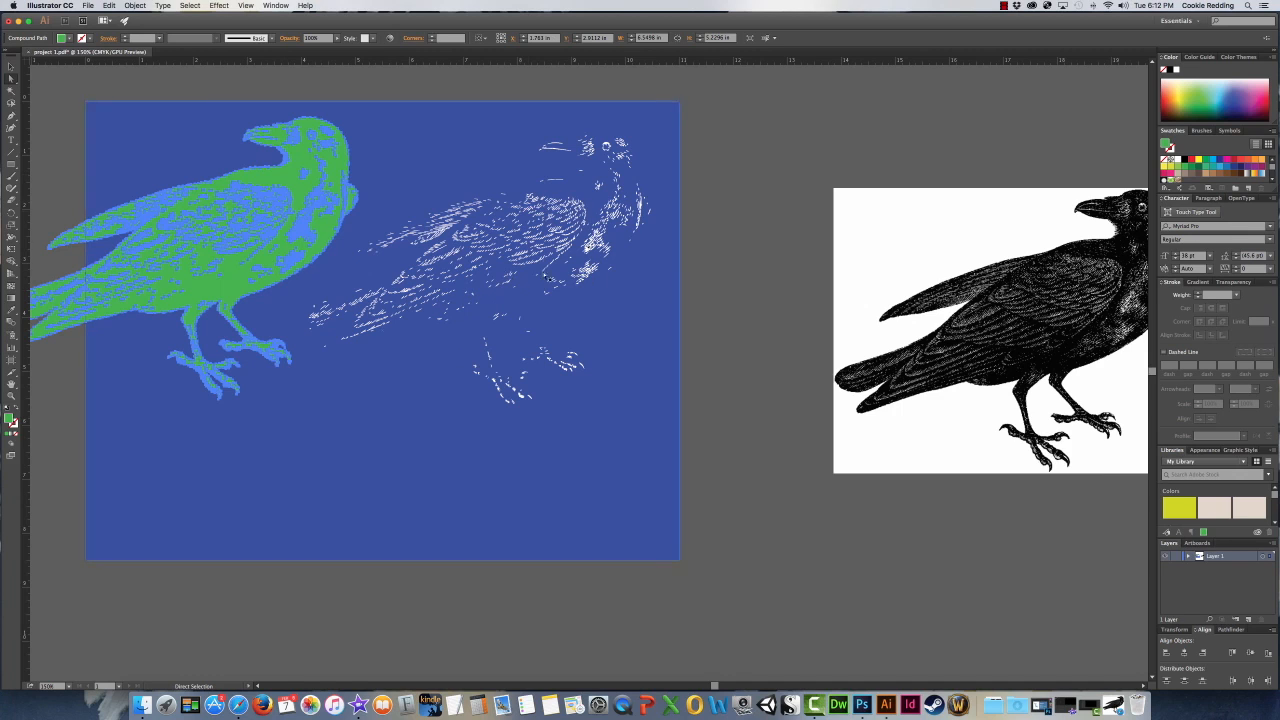
{"action": "left_click", "coordinate": [761, 323]}
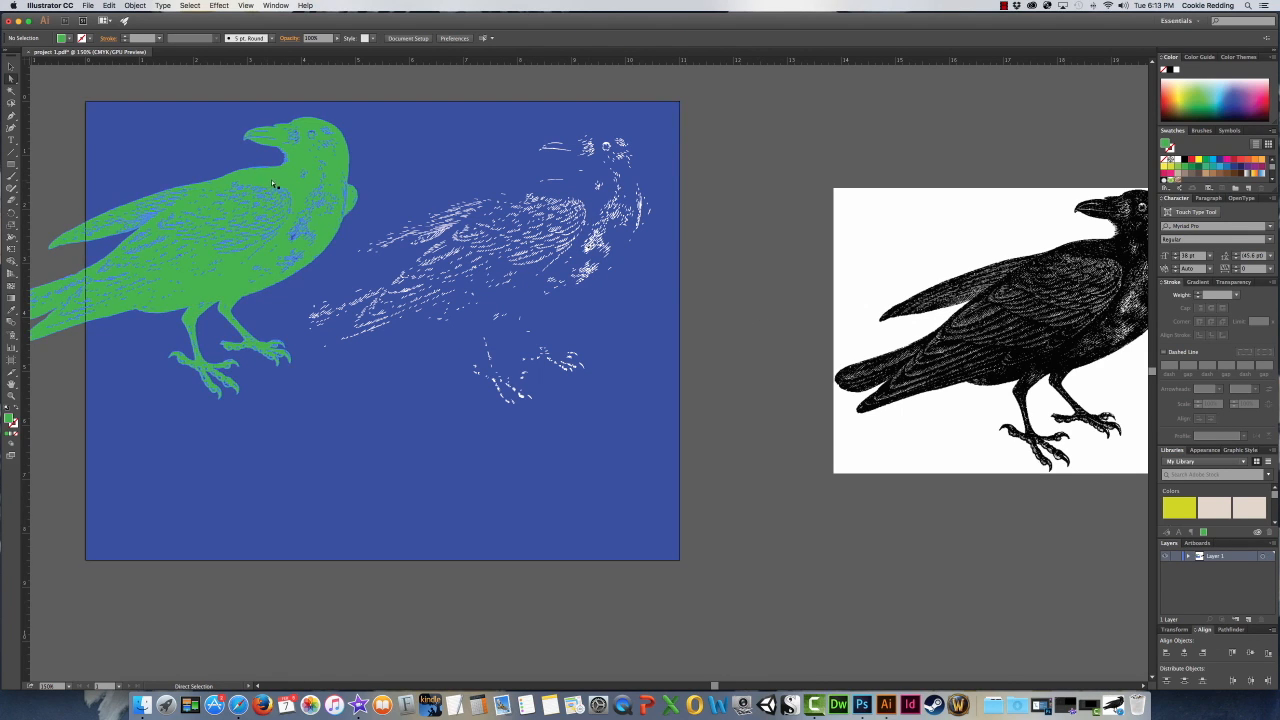
- Move the whole raven group right until the green bird lies fully on the blue rectangle
{"action": "key", "text": "v"}
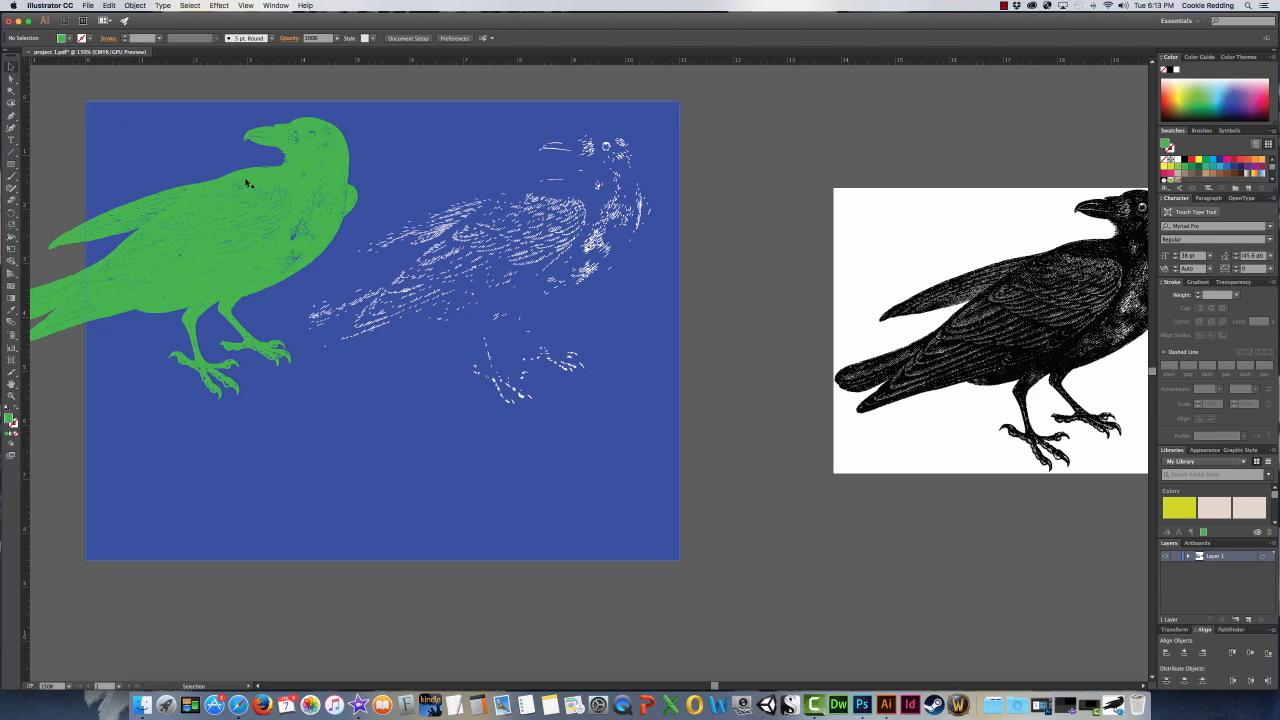
{"action": "left_click", "coordinate": [277, 181]}
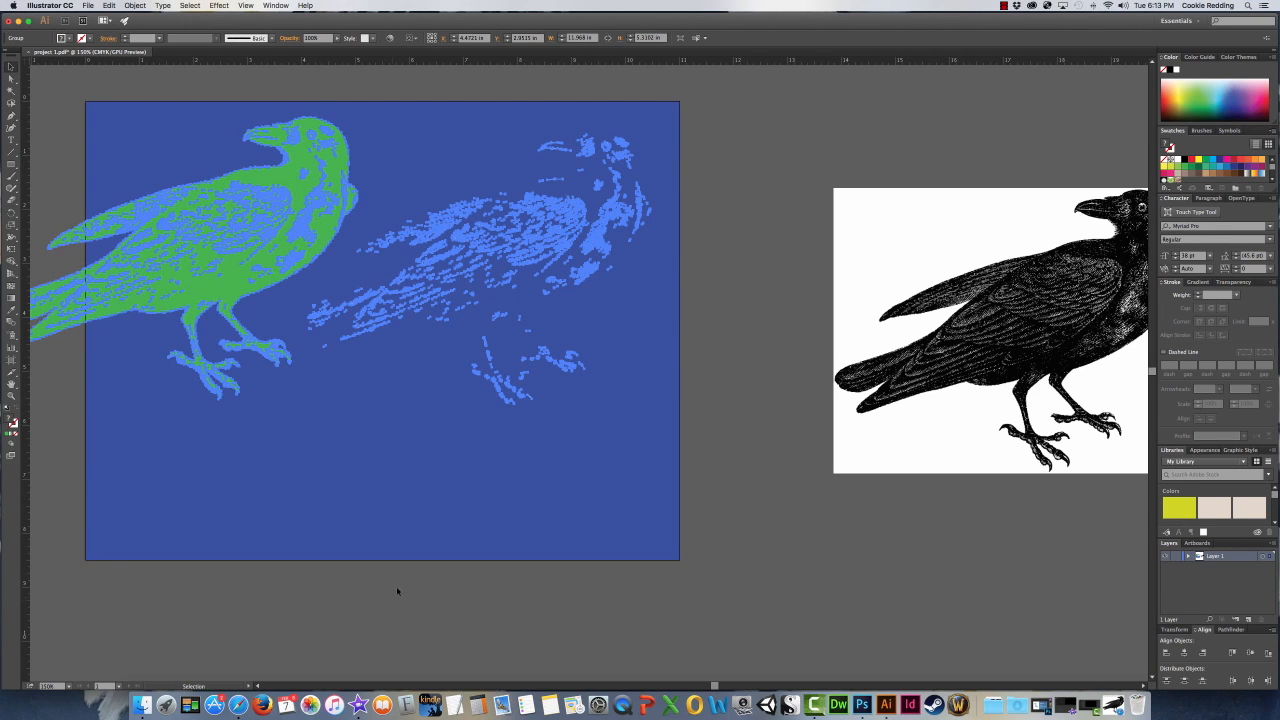
{"action": "left_click_drag", "start_coordinate": [329, 178], "coordinate": [383, 190]}
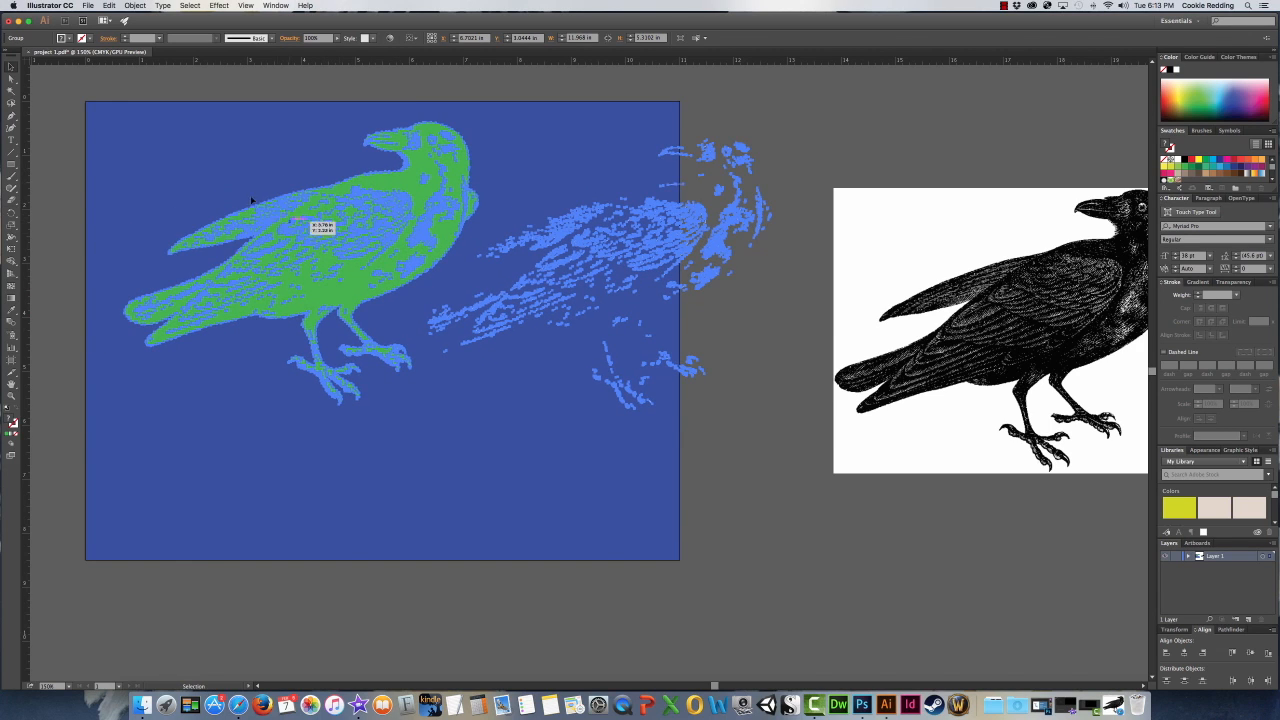
- Select only the green raven path within the group and cut it out to the clipboard
{"action": "left_click", "coordinate": [10, 80]}
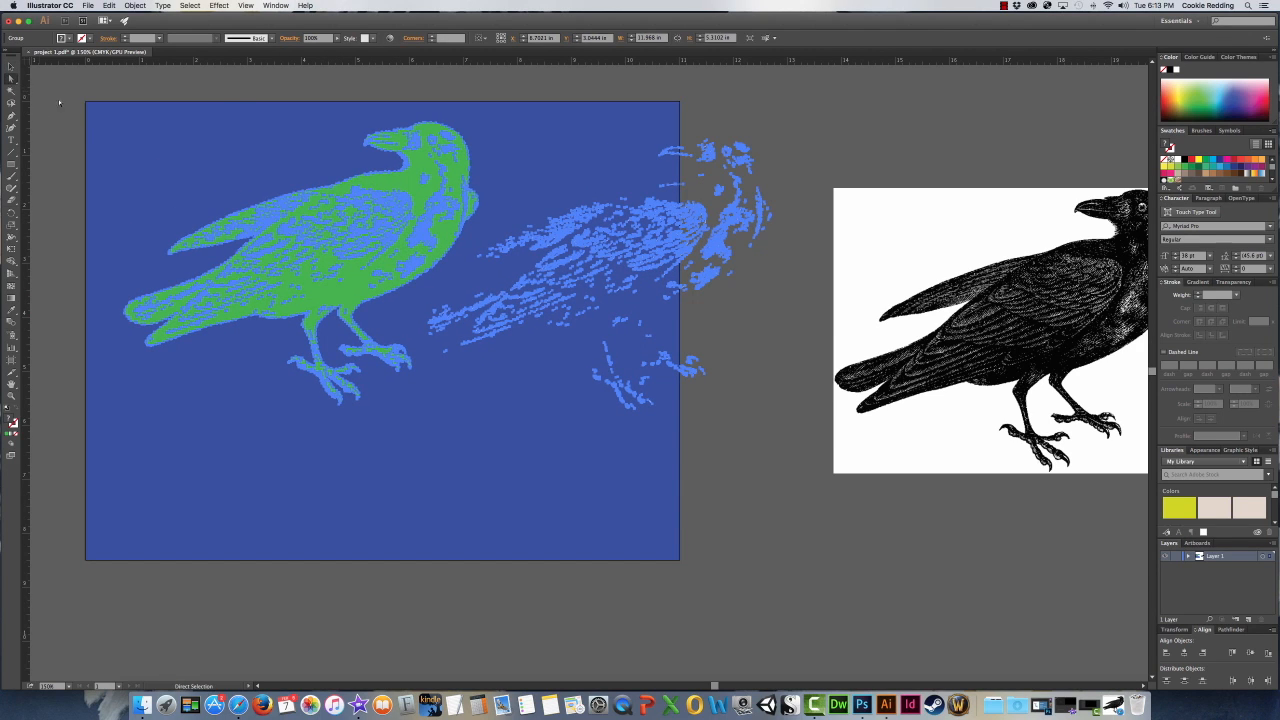
{"action": "key", "text": "super+shift+a"}
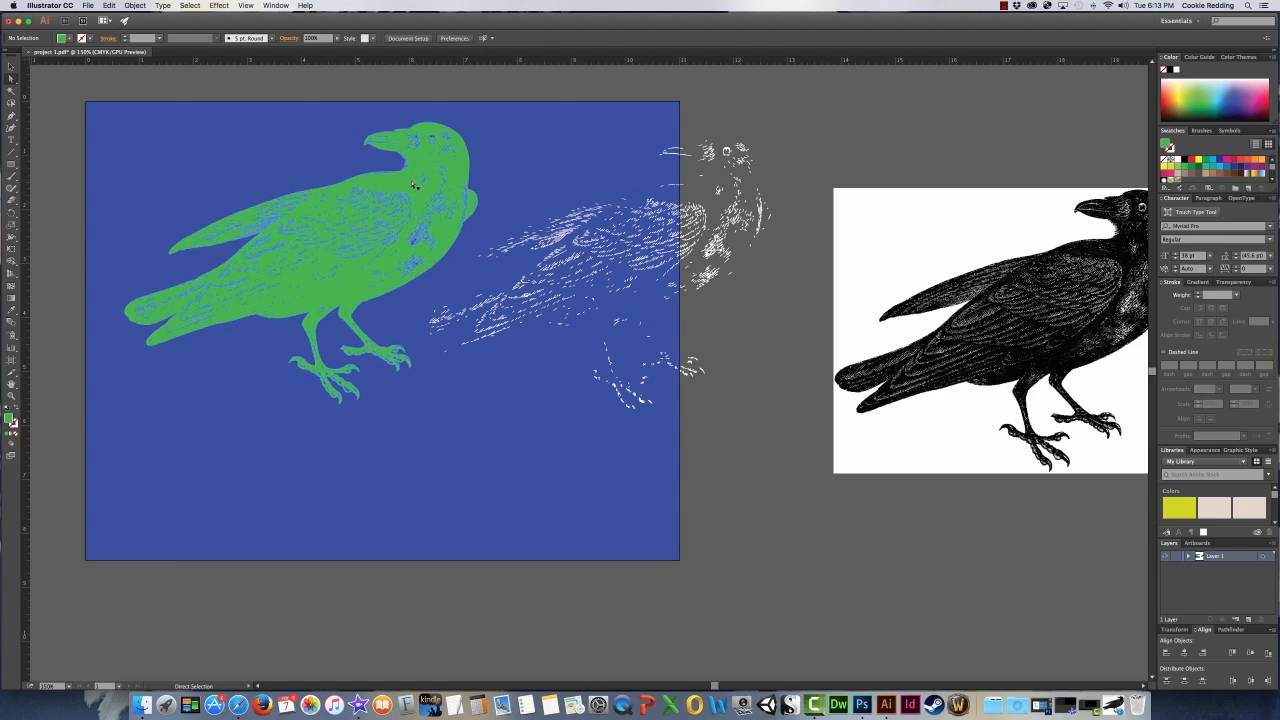
{"action": "left_click", "coordinate": [415, 182]}
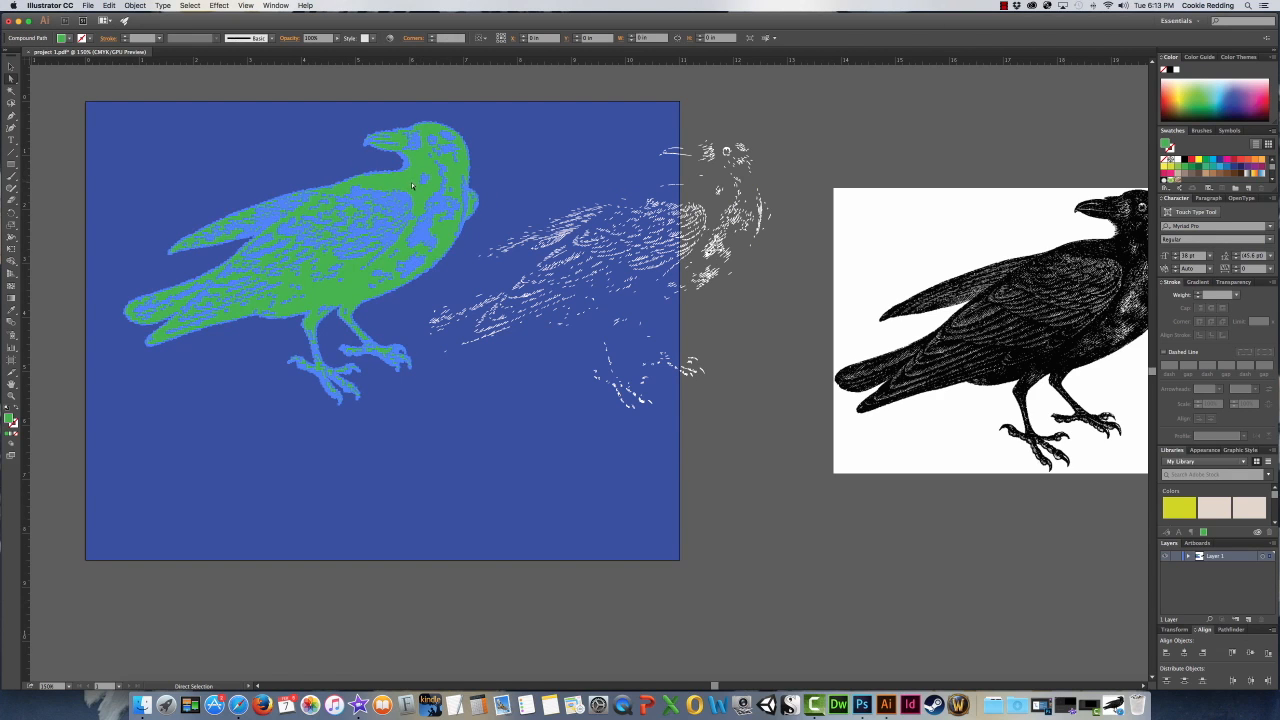
{"action": "left_click", "coordinate": [109, 5]}
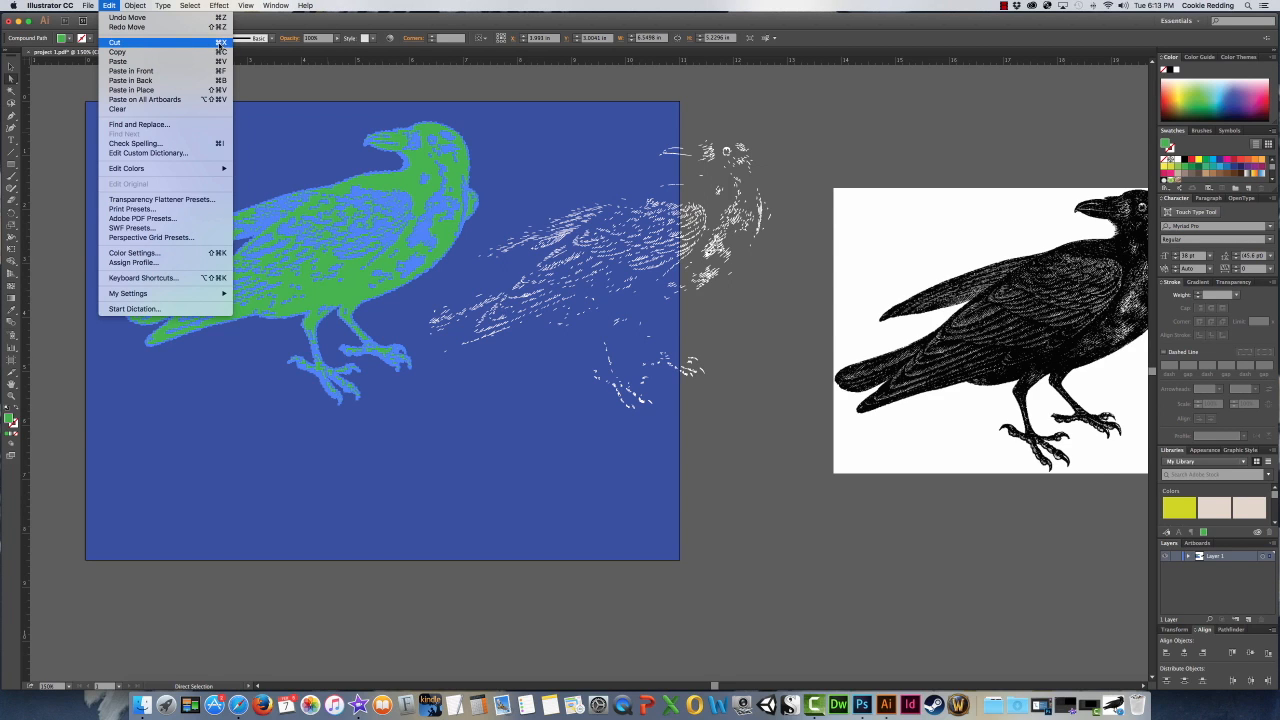
{"action": "left_click", "coordinate": [218, 46]}
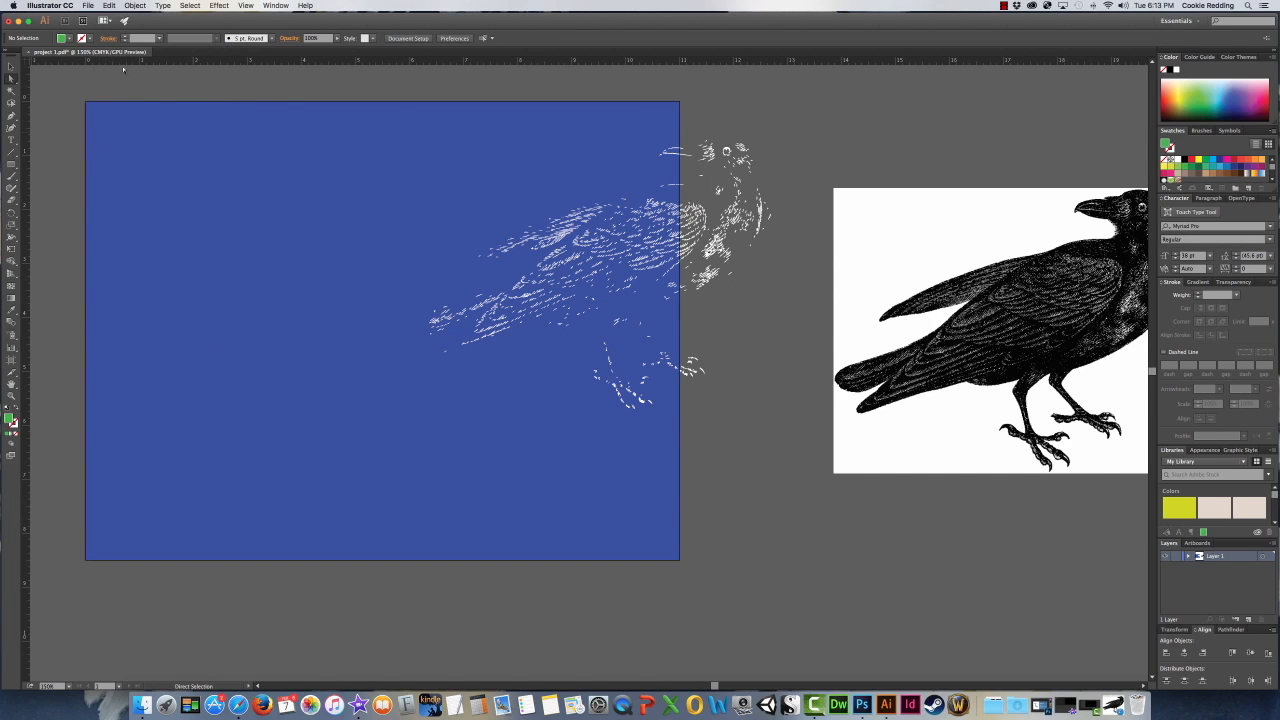
- Paste the green raven as a separate object and move it to the artboard's left edge
{"action": "left_click", "coordinate": [11, 66]}
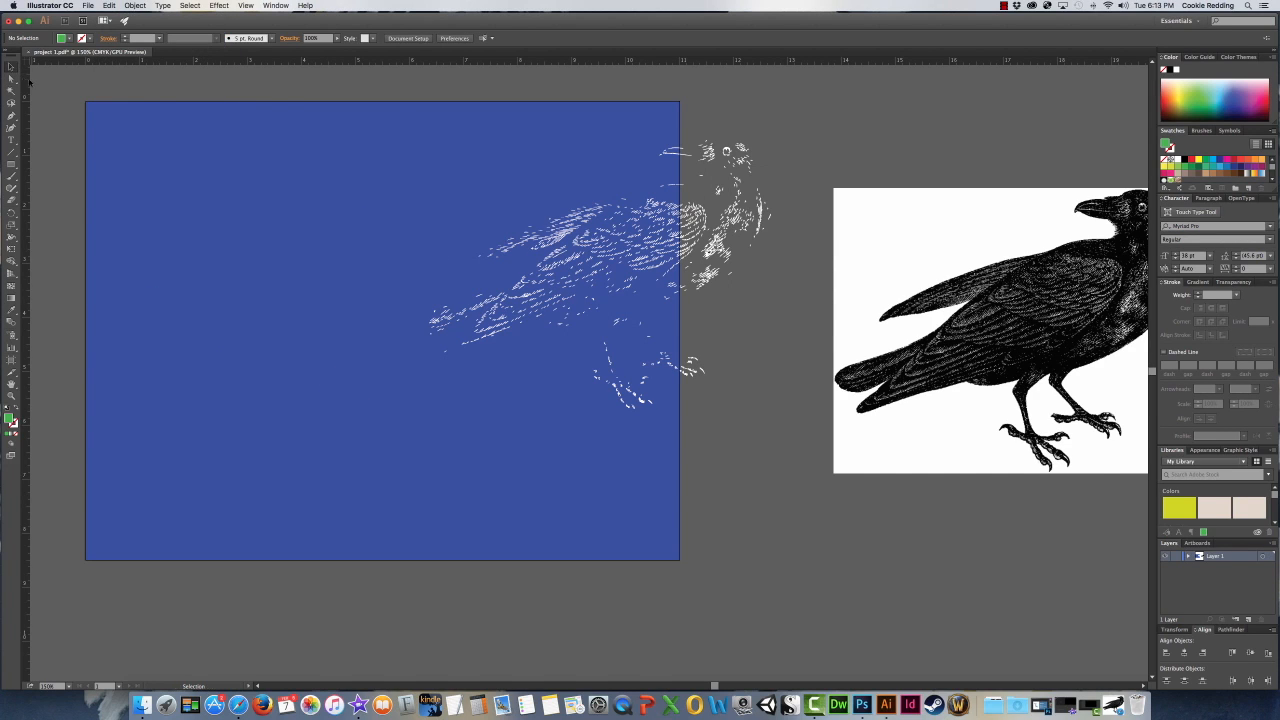
{"action": "left_click", "coordinate": [108, 5]}
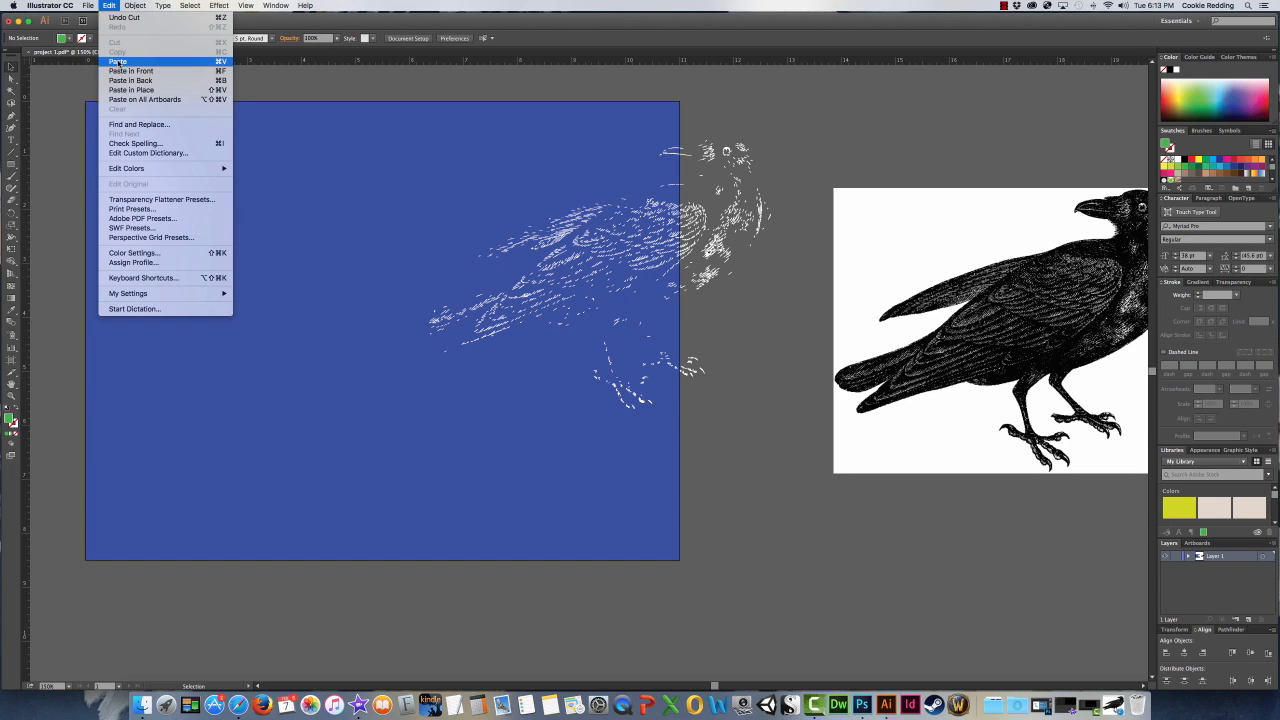
{"action": "left_click", "coordinate": [118, 62]}
{"action": "left_click_drag", "start_coordinate": [583, 271], "coordinate": [138, 231]}
- Move the white detail group to the artboard's lower right and shift the green raven slightly right
{"action": "left_click", "coordinate": [691, 391]}
{"action": "mouse_move", "coordinate": [653, 258]}
{"action": "left_mouse_down"}
{"action": "mouse_move", "coordinate": [686, 251]}
{"action": "mouse_move", "coordinate": [791, 443]}
{"action": "left_mouse_up"}
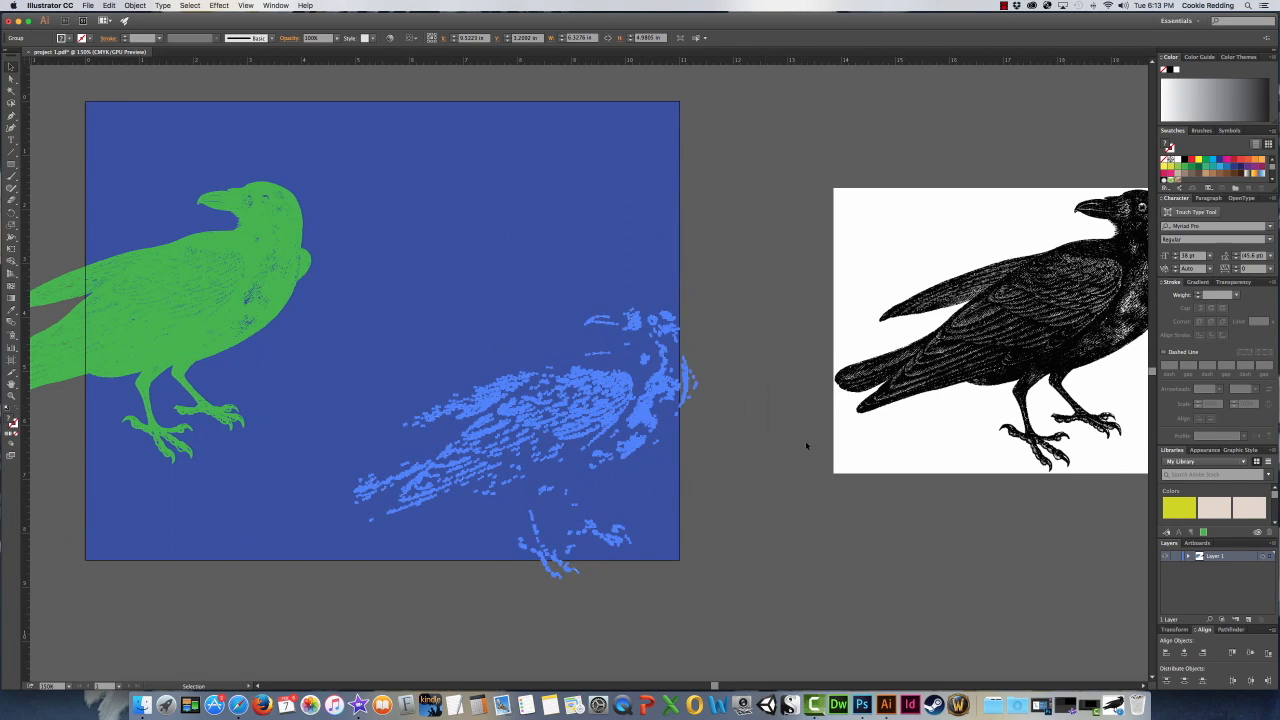
{"action": "left_click", "coordinate": [787, 421]}
{"action": "left_click_drag", "start_coordinate": [230, 288], "coordinate": [297, 288]}
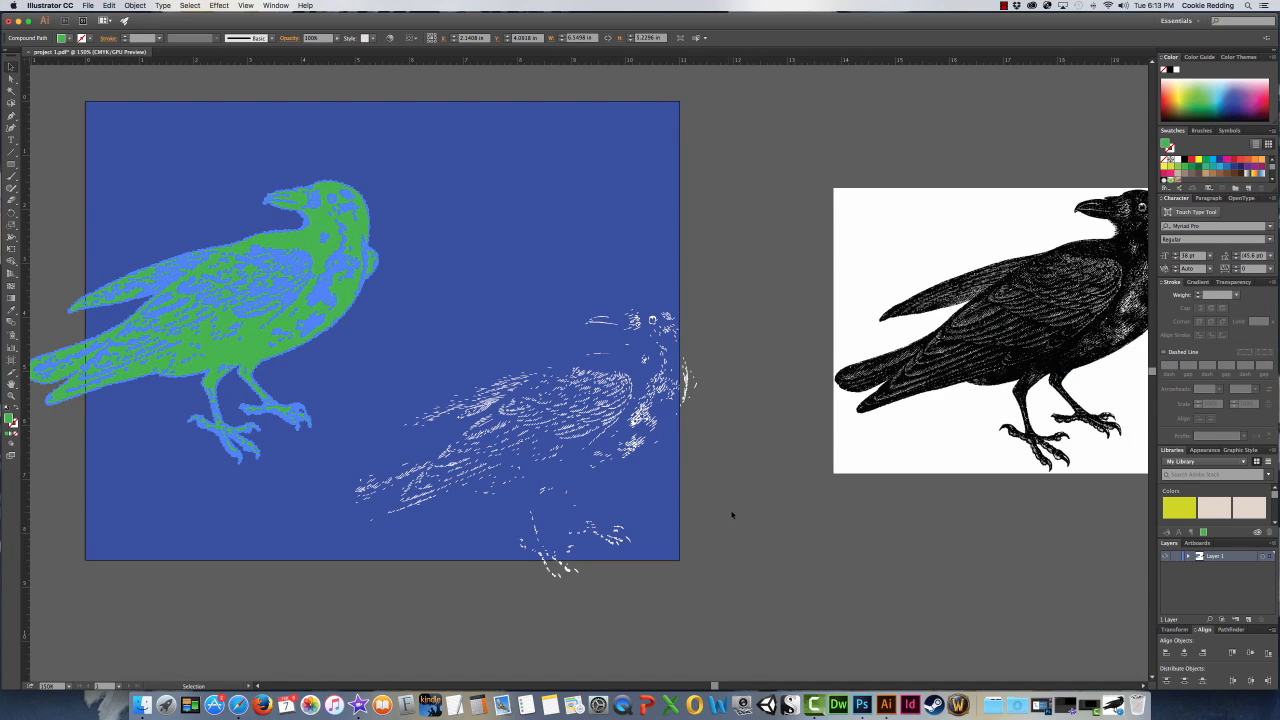
- Inspect the cut-out gaps in the green raven's head and chest up close, and return to the full artboard view
{"action": "left_click", "coordinate": [503, 356]}
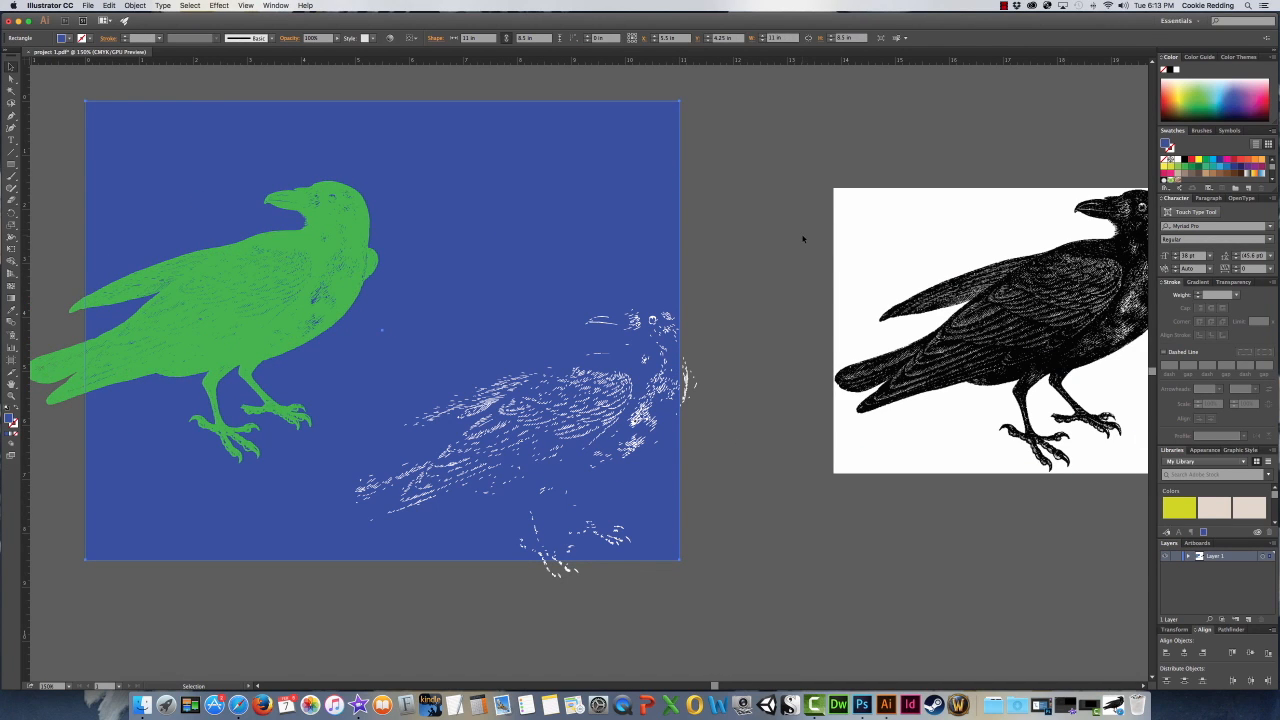
{"action": "key", "text": "super+space"}
{"action": "key", "text": "super+space"}
{"action": "left_click_drag", "start_coordinate": [300, 230], "coordinate": [563, 404]}
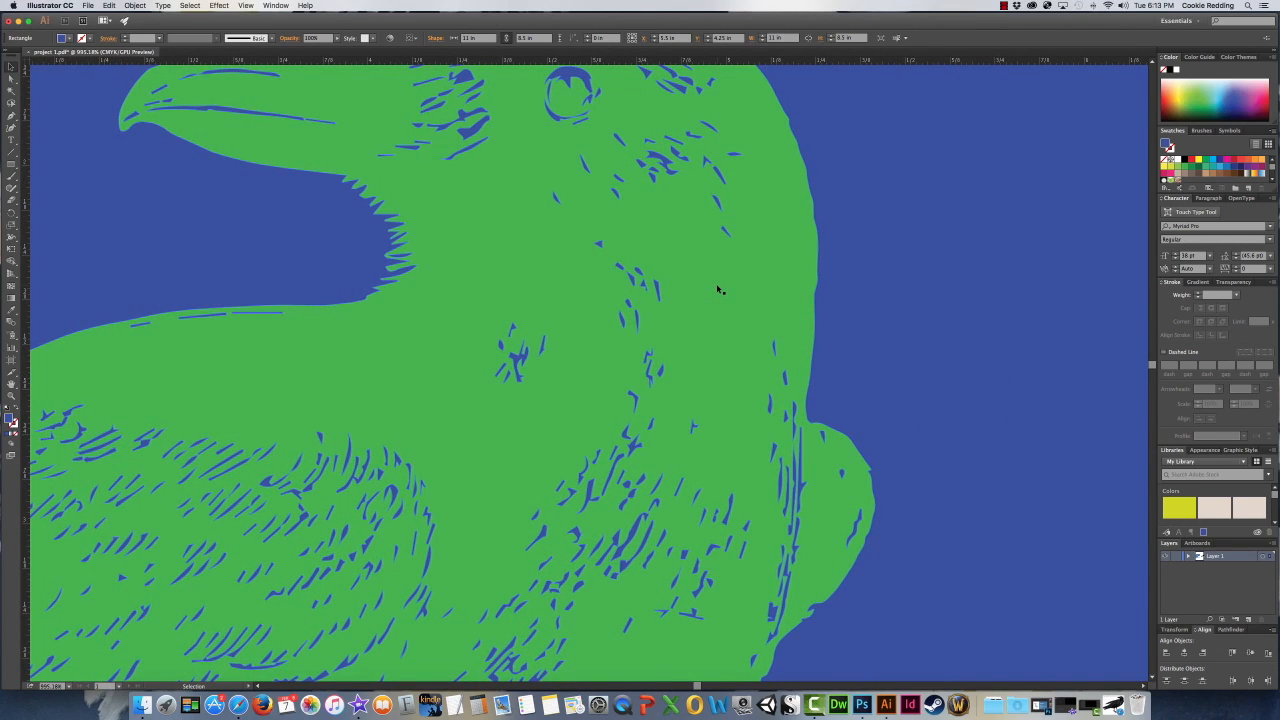
{"action": "key", "text": "a"}
{"action": "key", "text": "super+0"}
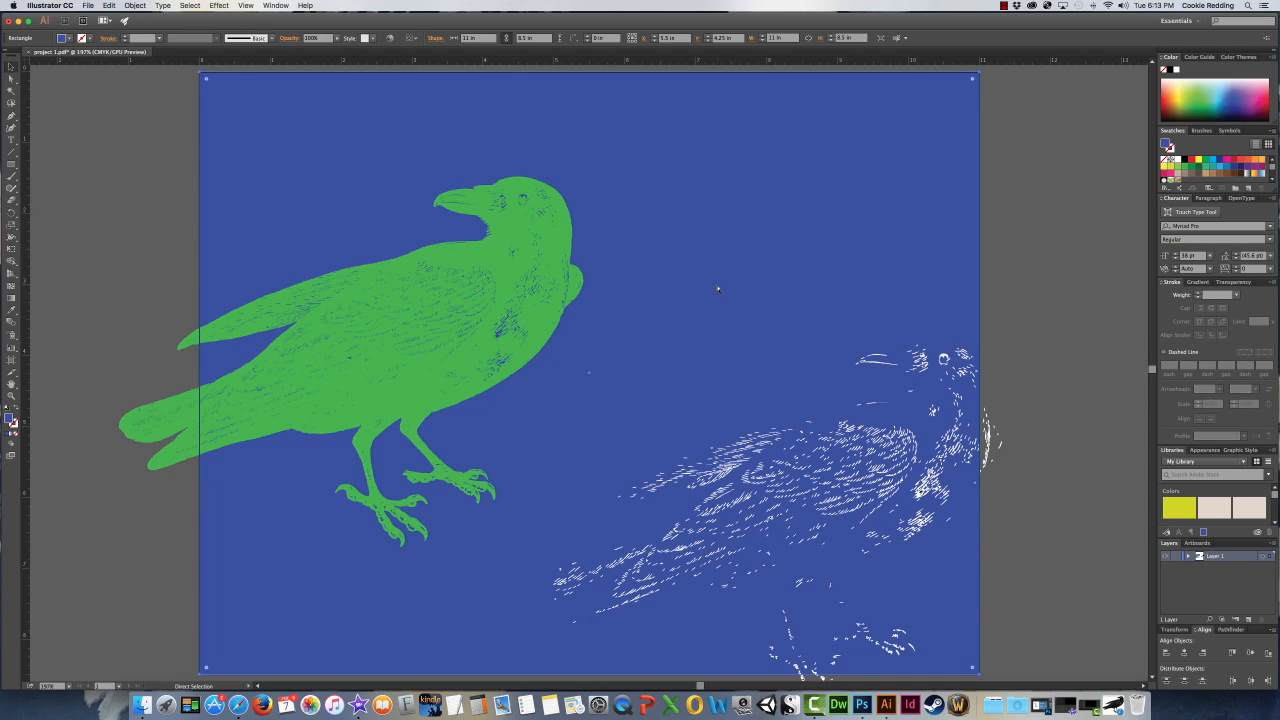
- Enlarge the white detail group proportionally with Free Transform to about 13.4 × 10.5 in
{"action": "key", "text": "v"}
{"action": "left_click", "coordinate": [871, 469]}
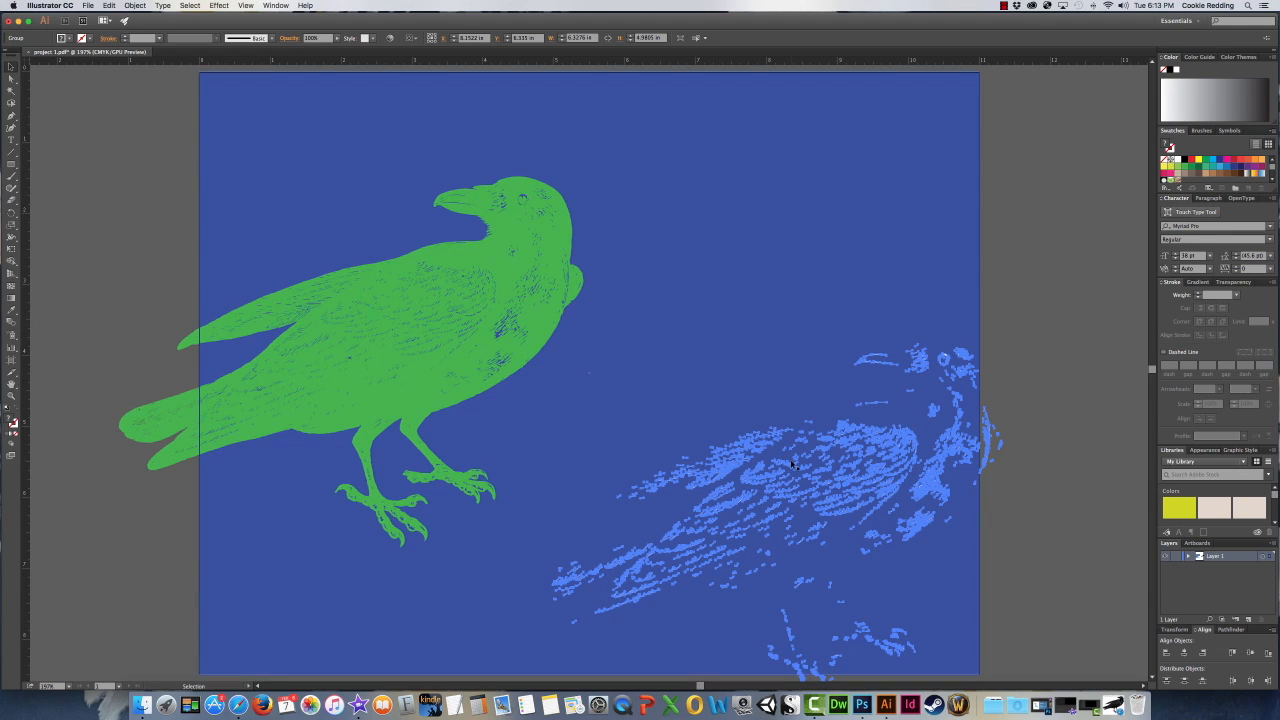
{"action": "key", "text": "e"}
{"action": "left_click_drag", "start_coordinate": [555, 349], "coordinate": [130, 75]}
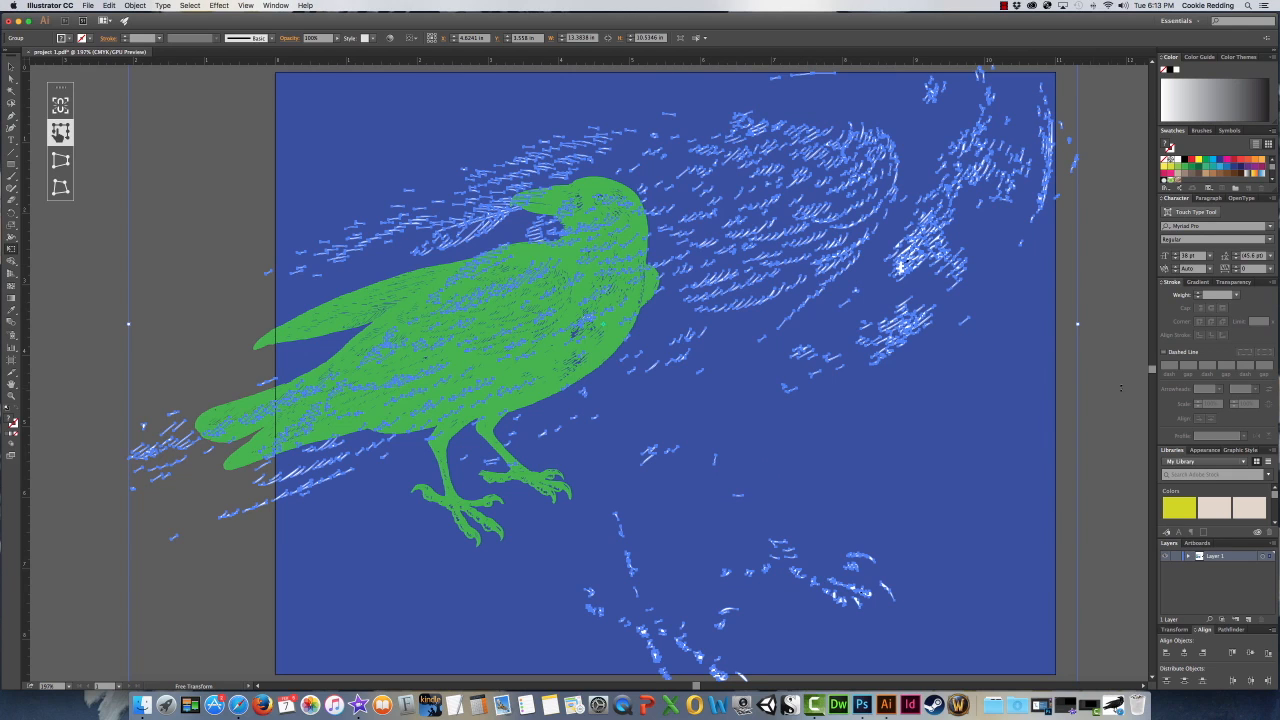
{"action": "key", "text": "v"}
{"action": "left_click", "coordinate": [1127, 383]}
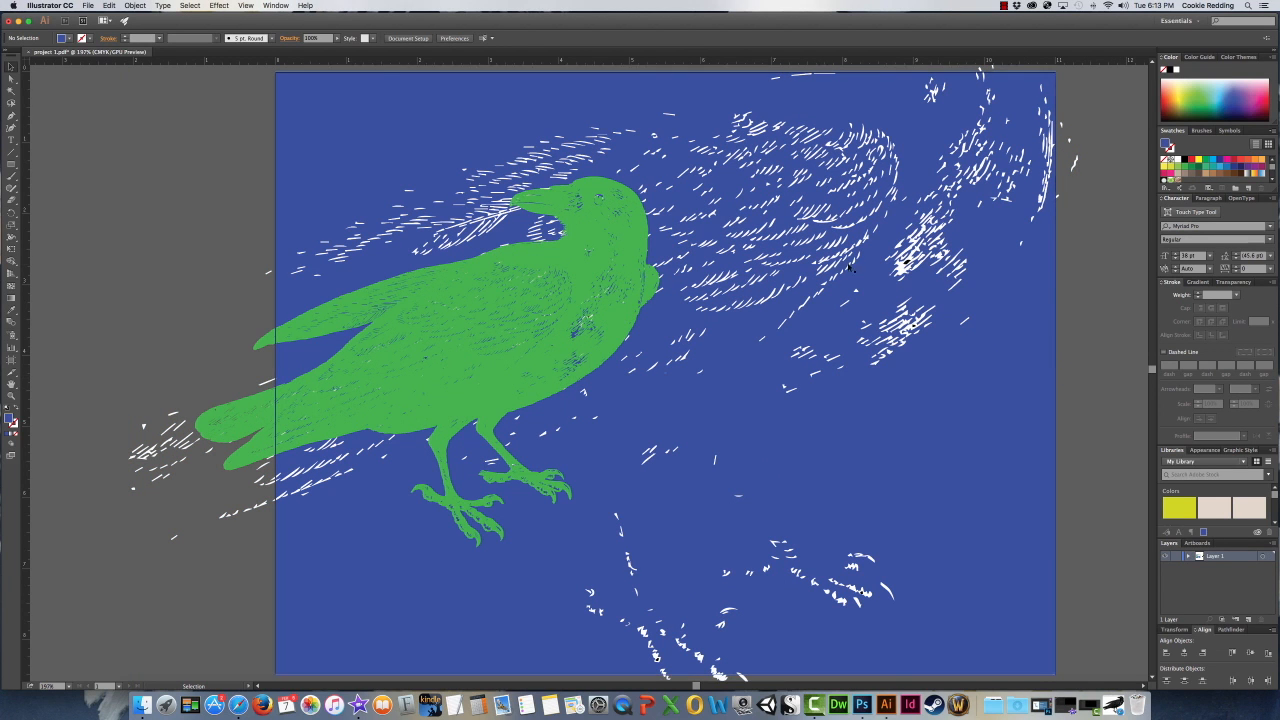
{"action": "left_click", "coordinate": [773, 214]}
{"action": "key", "text": "Delete"}
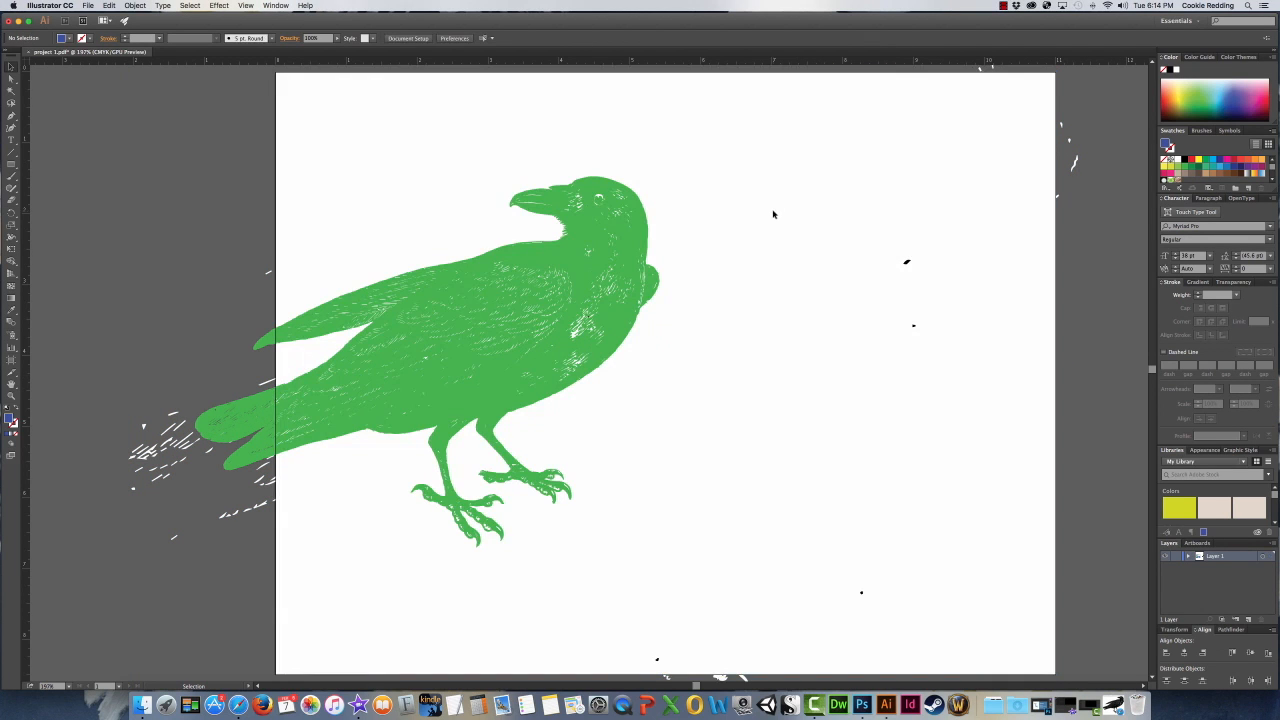
{"action": "key", "text": "a"}
{"action": "key", "text": "super+z"}
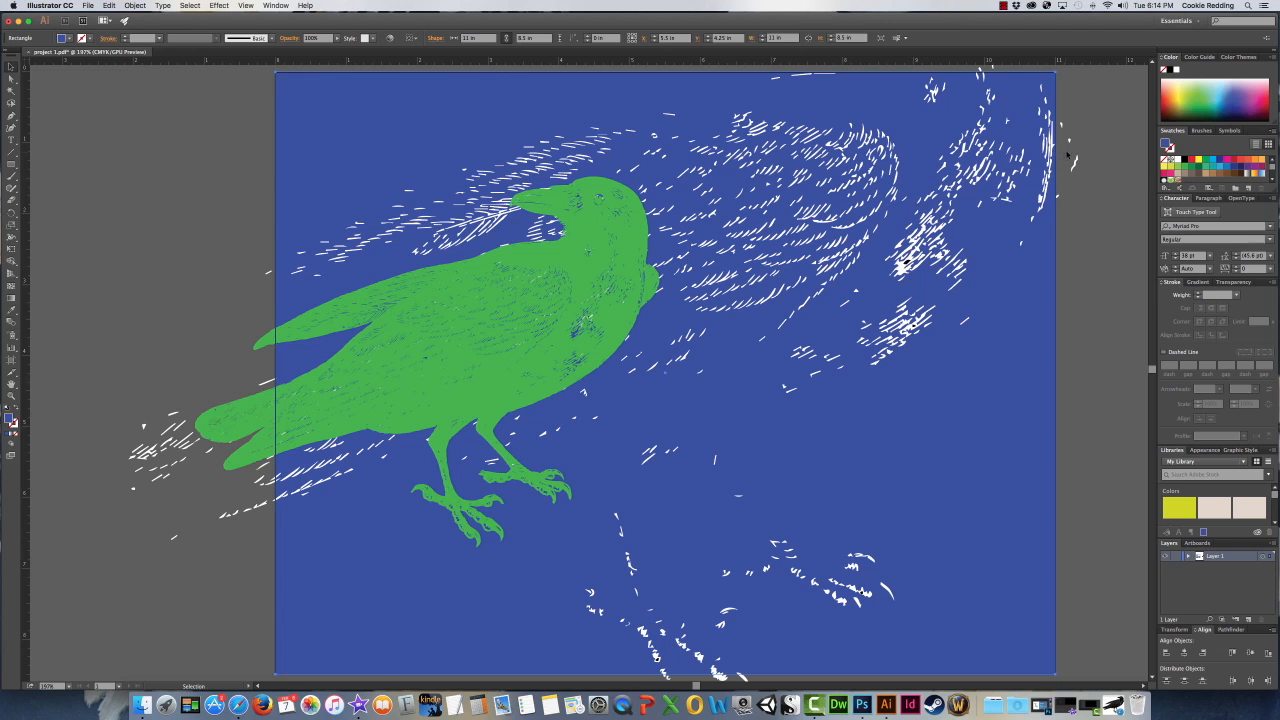
- Delete the enlarged white detail group that lies over the blue background
{"action": "key", "text": "v"}
{"action": "left_click", "coordinate": [1052, 168]}
{"action": "key", "text": "Delete"}
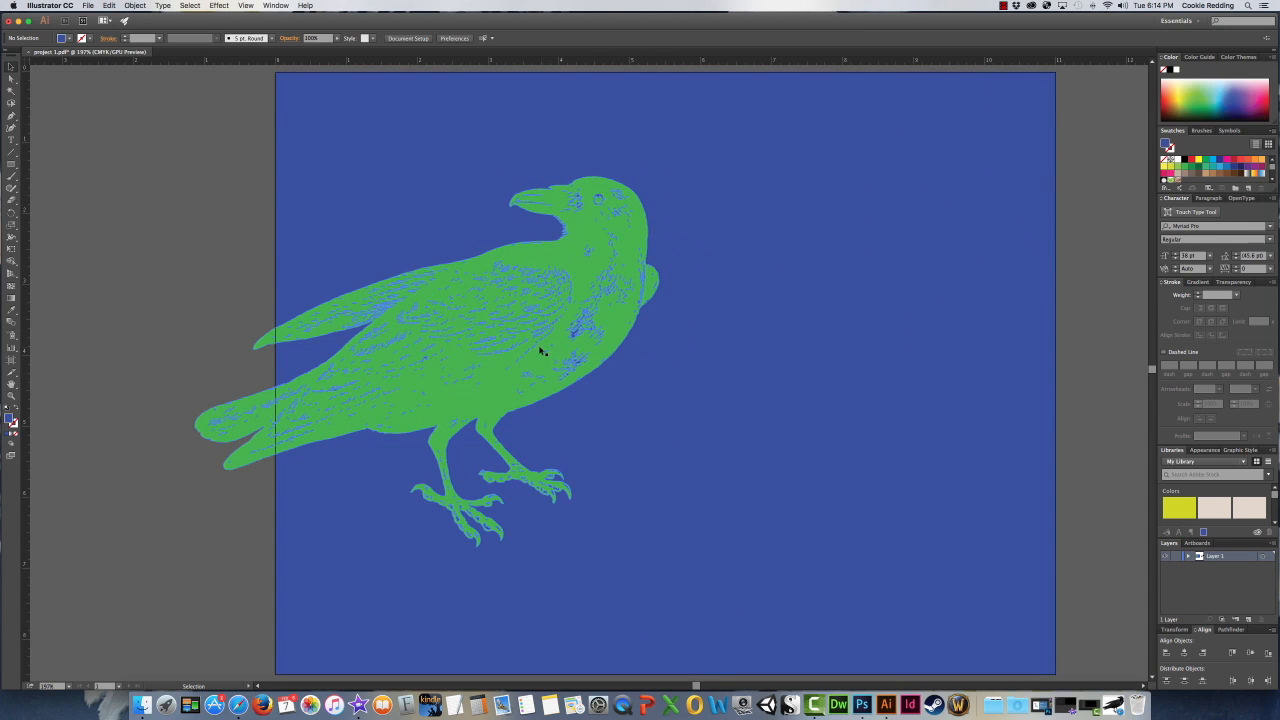
- Move the green raven completely off the artboard onto the empty canvas to its left, and deselect it
{"action": "key", "text": "a"}
{"action": "key", "text": "super+minus"}
{"action": "key", "text": "v"}
{"action": "left_click_drag", "start_coordinate": [536, 344], "coordinate": [228, 325]}
{"action": "left_click", "coordinate": [369, 411]}
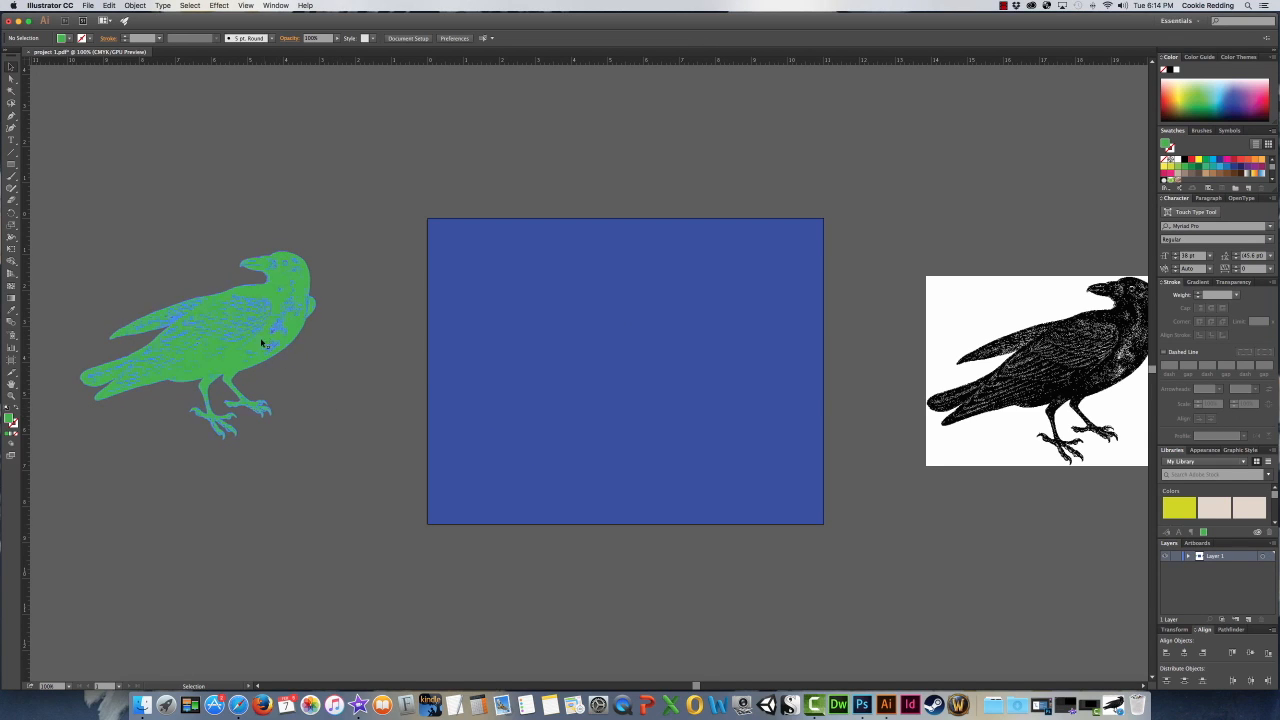
- Image Trace the linked raven image beside the artboard with the default preset and expand the result into vector paths
{"action": "left_click", "coordinate": [937, 352]}
{"action": "scroll", "coordinate": [940, 355], "scroll_direction": "right", "scroll_amount": 5}
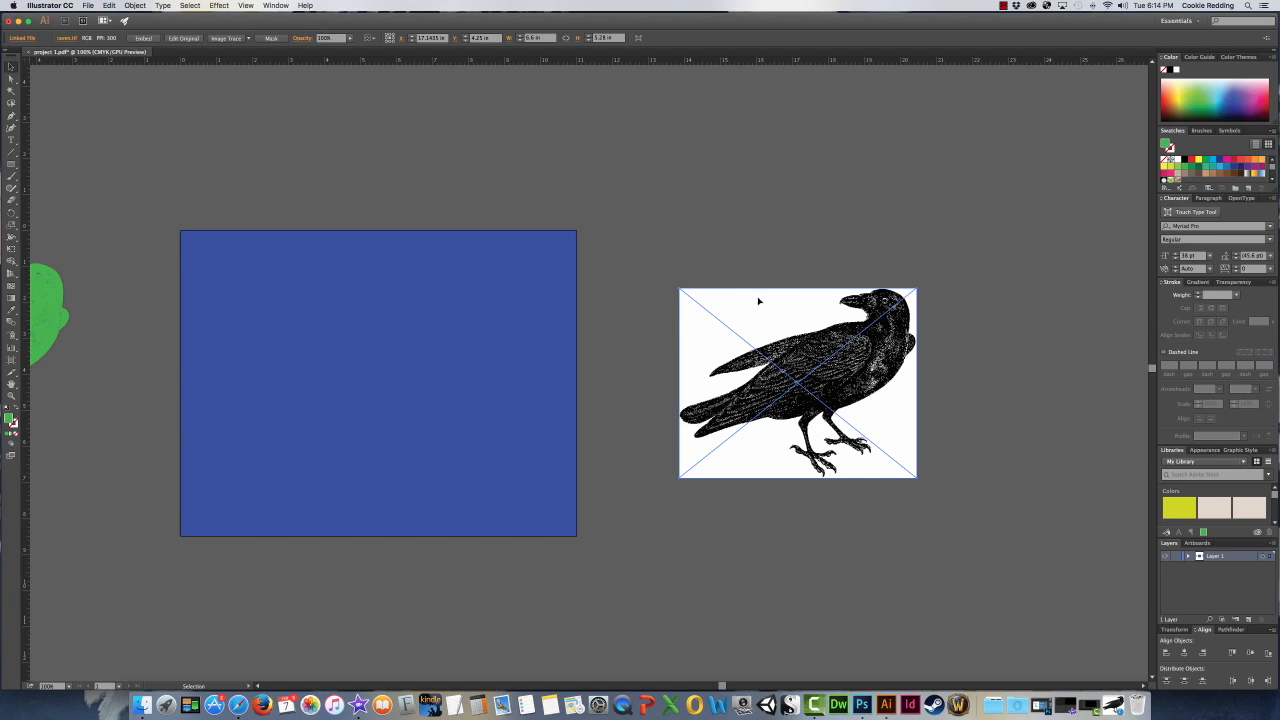
{"action": "left_click", "coordinate": [228, 39]}
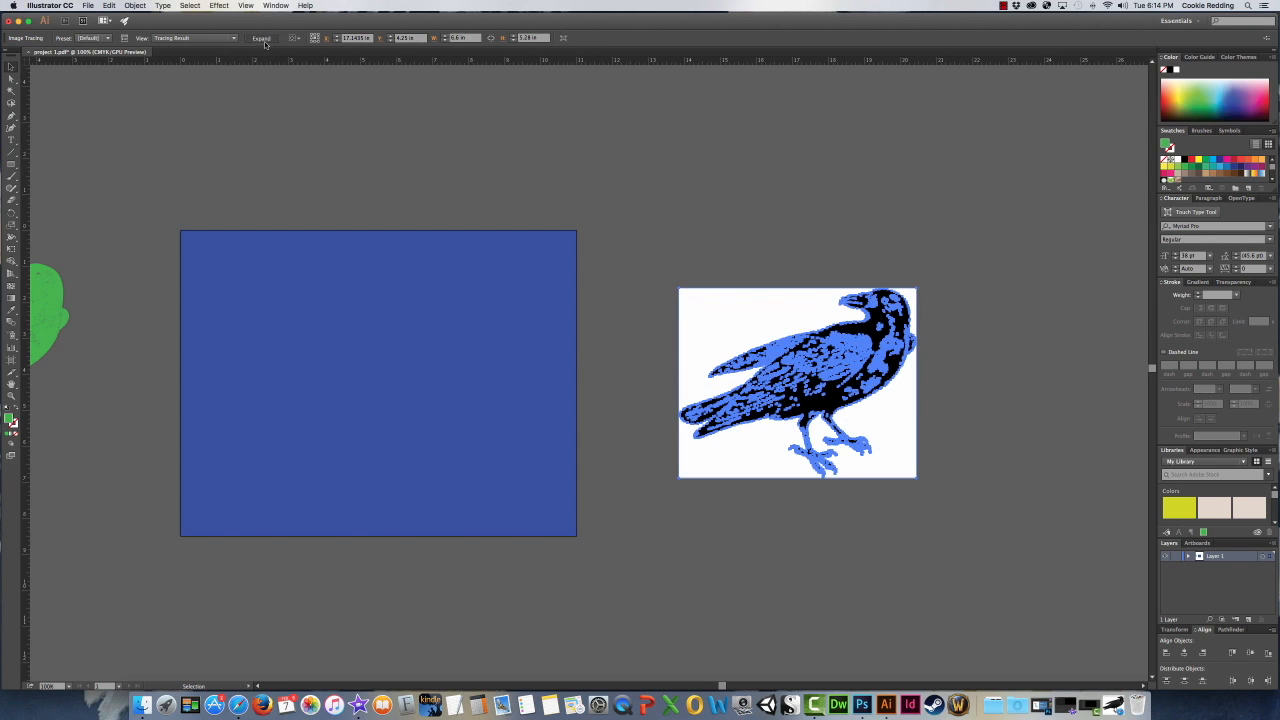
{"action": "left_click", "coordinate": [262, 40]}
- Delete the white backdrop around the newly traced black raven using Direct Selection
{"action": "left_click", "coordinate": [11, 79]}
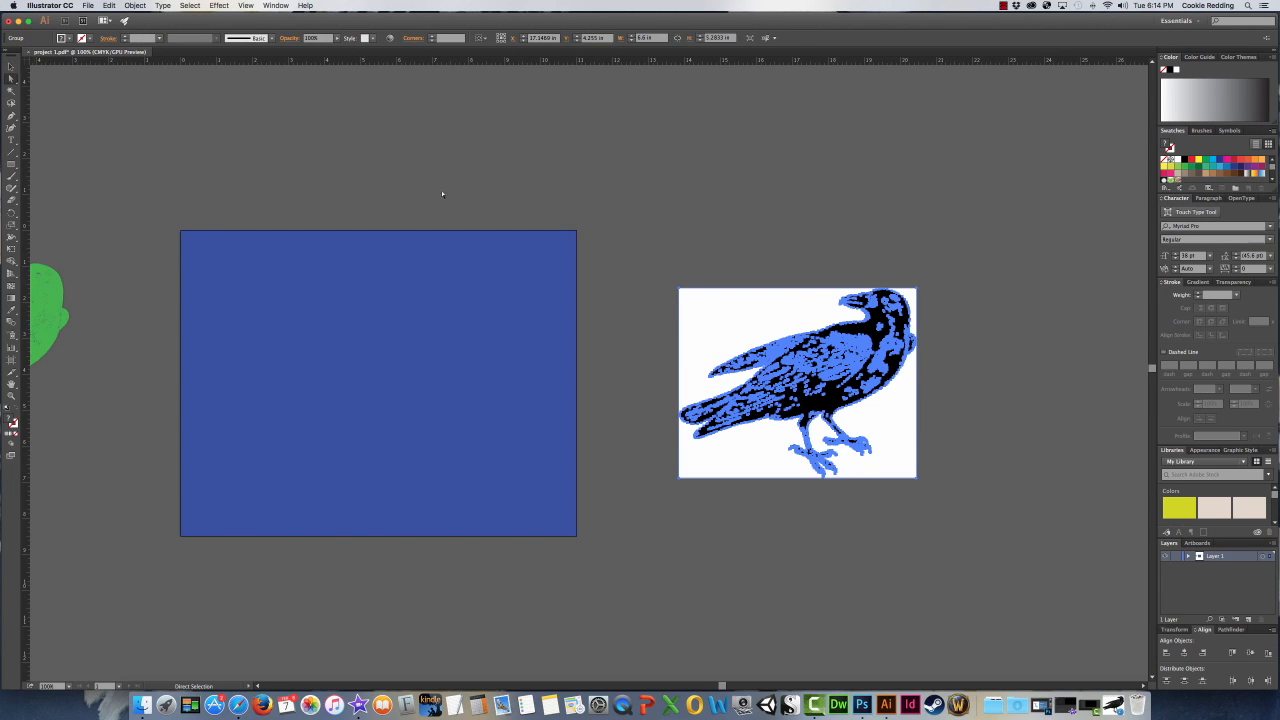
{"action": "left_click", "coordinate": [701, 302]}
{"action": "left_click", "coordinate": [699, 304]}
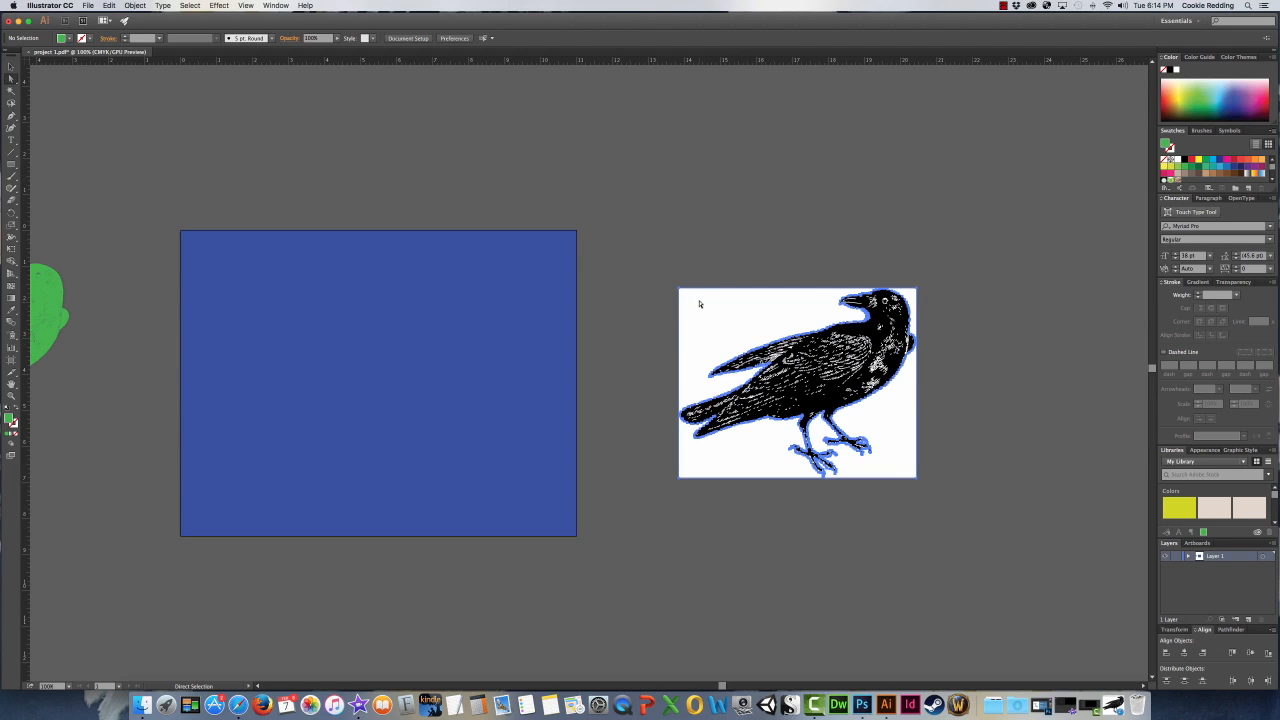
{"action": "key", "text": "Delete"}
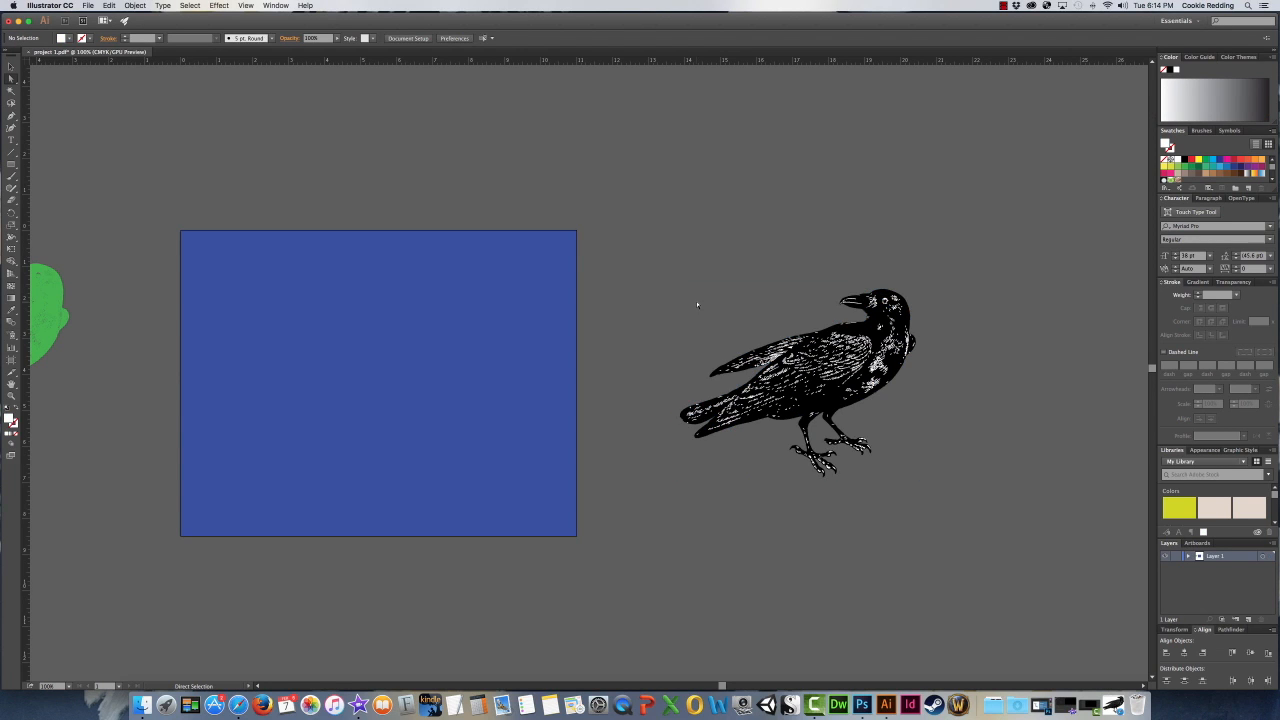
{"action": "left_click", "coordinate": [11, 66]}
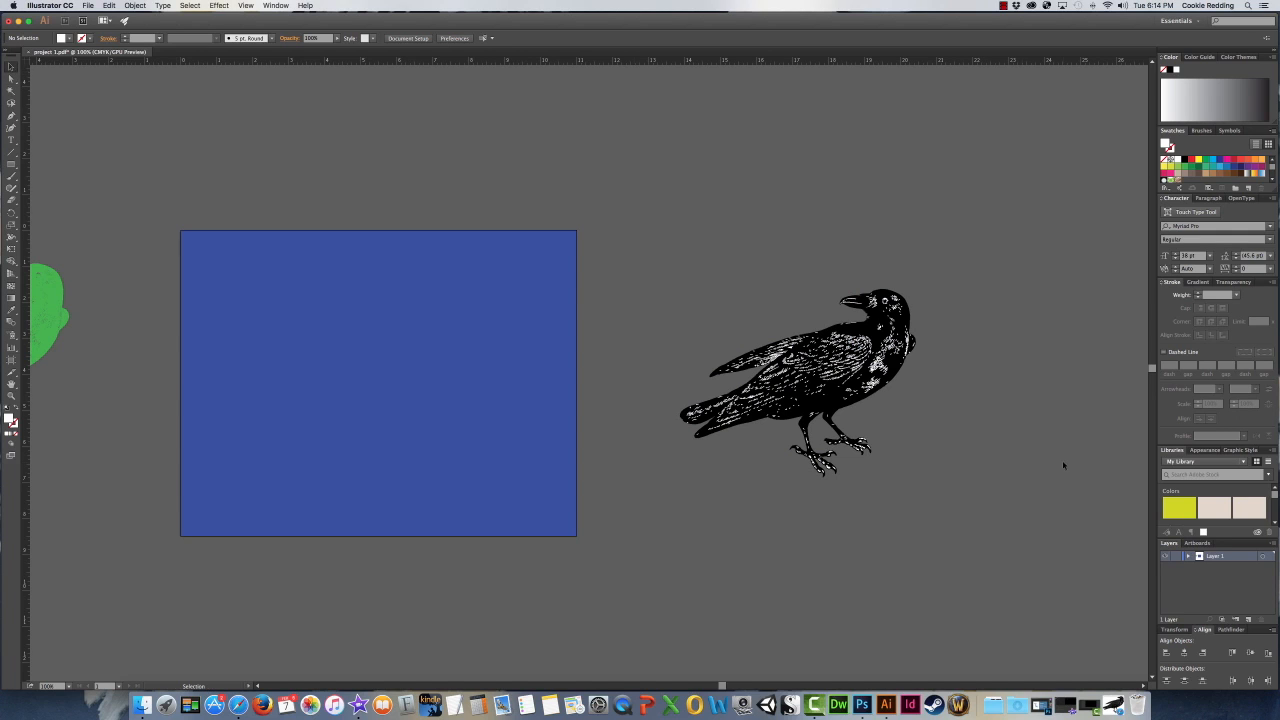
- Draw a white square of about 2.54 × 2.54 in over the black raven's head
{"action": "left_click", "coordinate": [12, 165]}
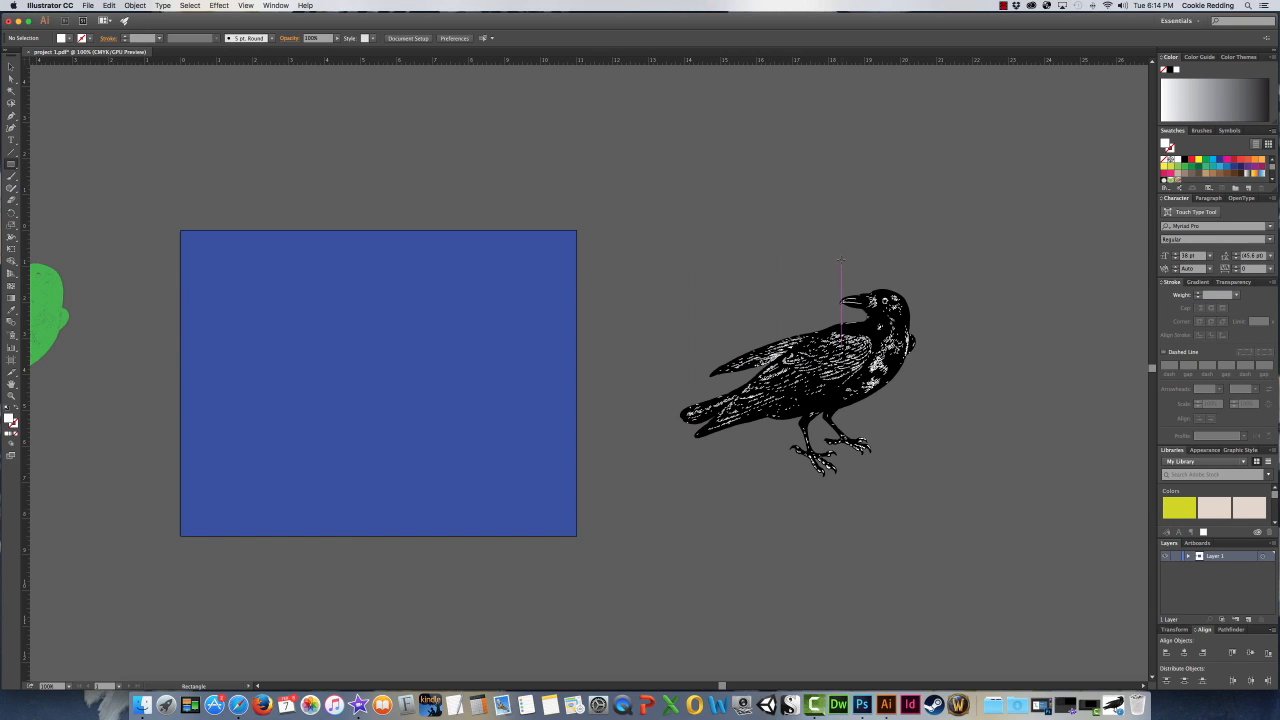
{"action": "left_click_drag", "start_coordinate": [830, 268], "coordinate": [921, 357]}
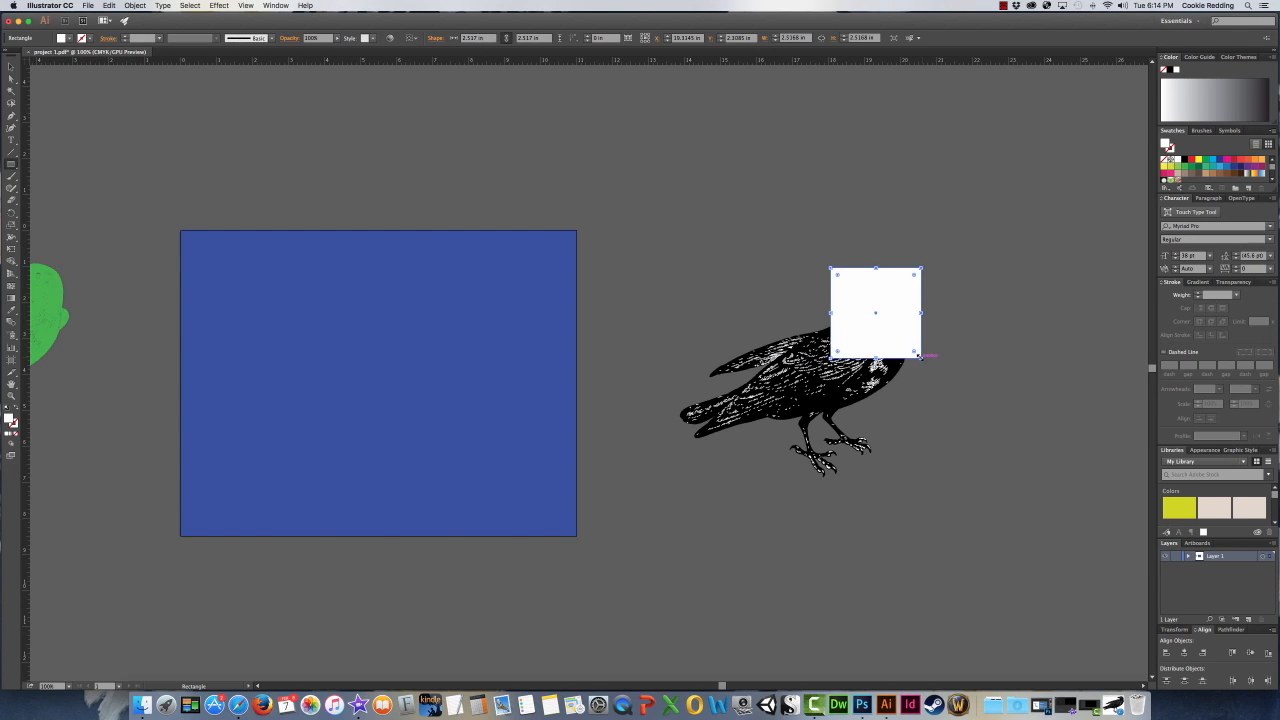
{"action": "key", "text": "v"}
{"action": "left_click", "coordinate": [910, 416]}
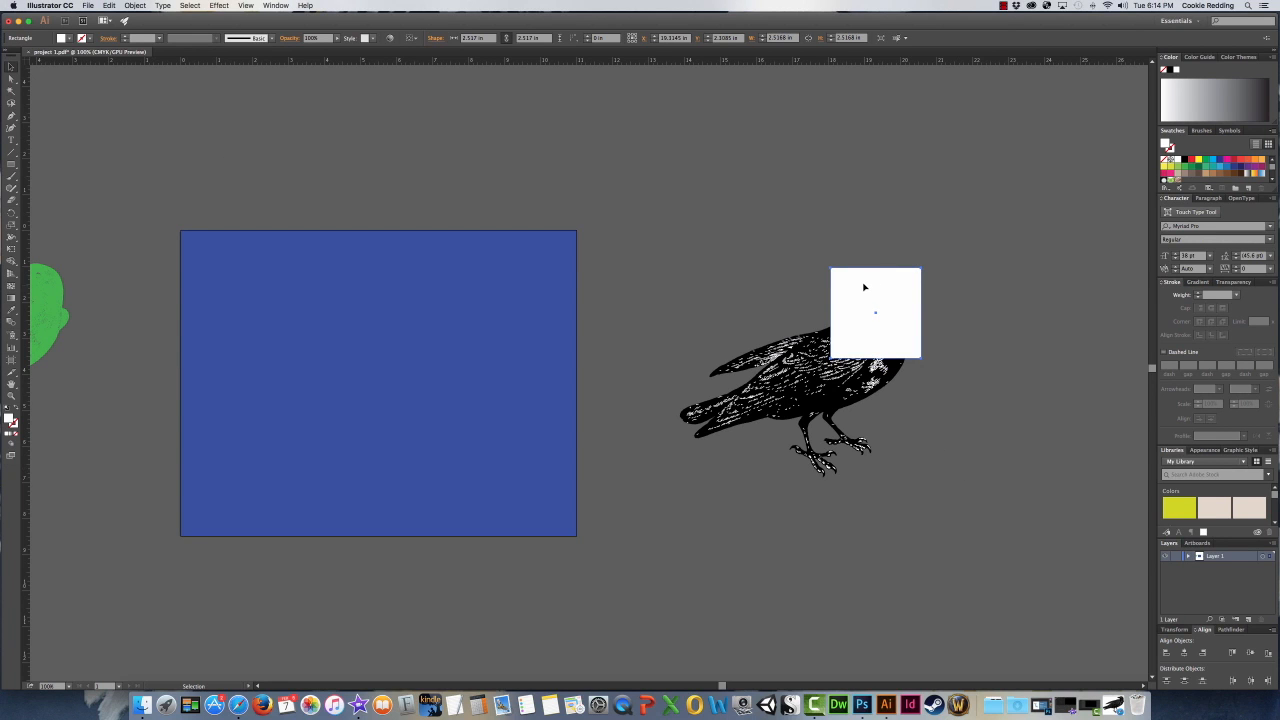
- Select the white square together with the black raven and make a clipping mask that leaves only the head area
{"action": "left_click", "coordinate": [810, 425], "text": "shift"}
{"action": "key", "text": "super+h"}
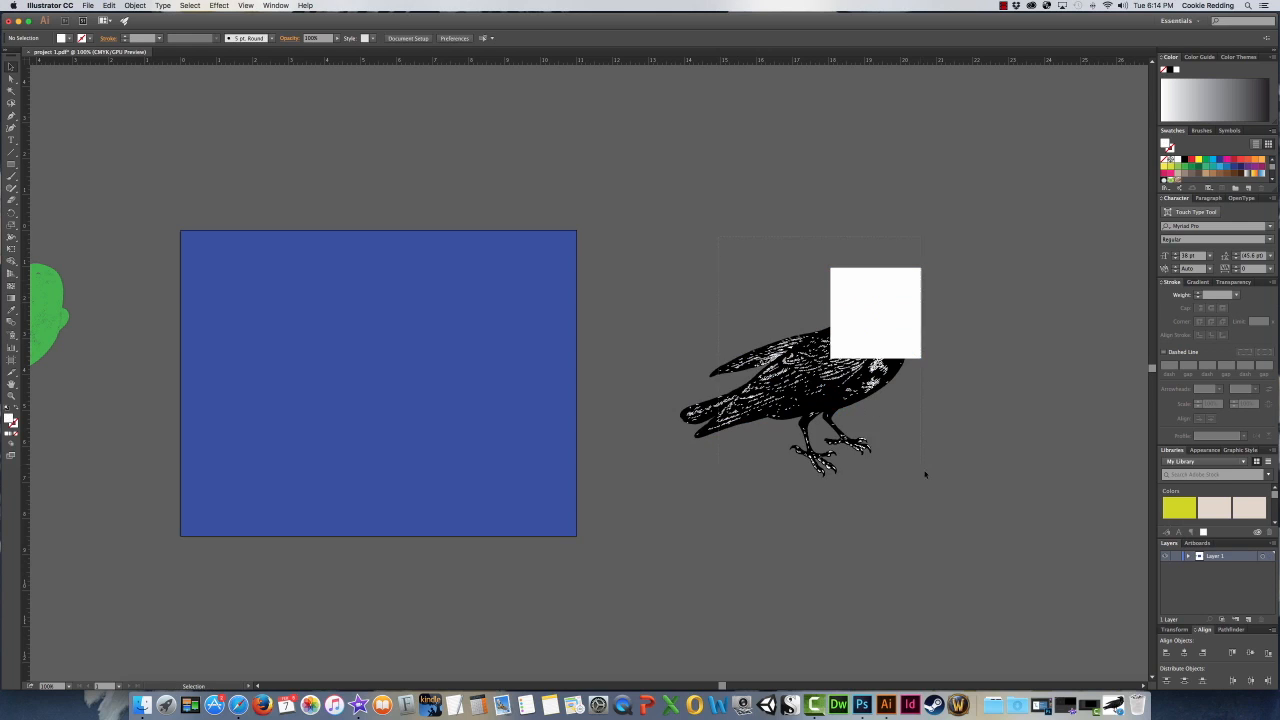
{"action": "key", "text": "super+h"}
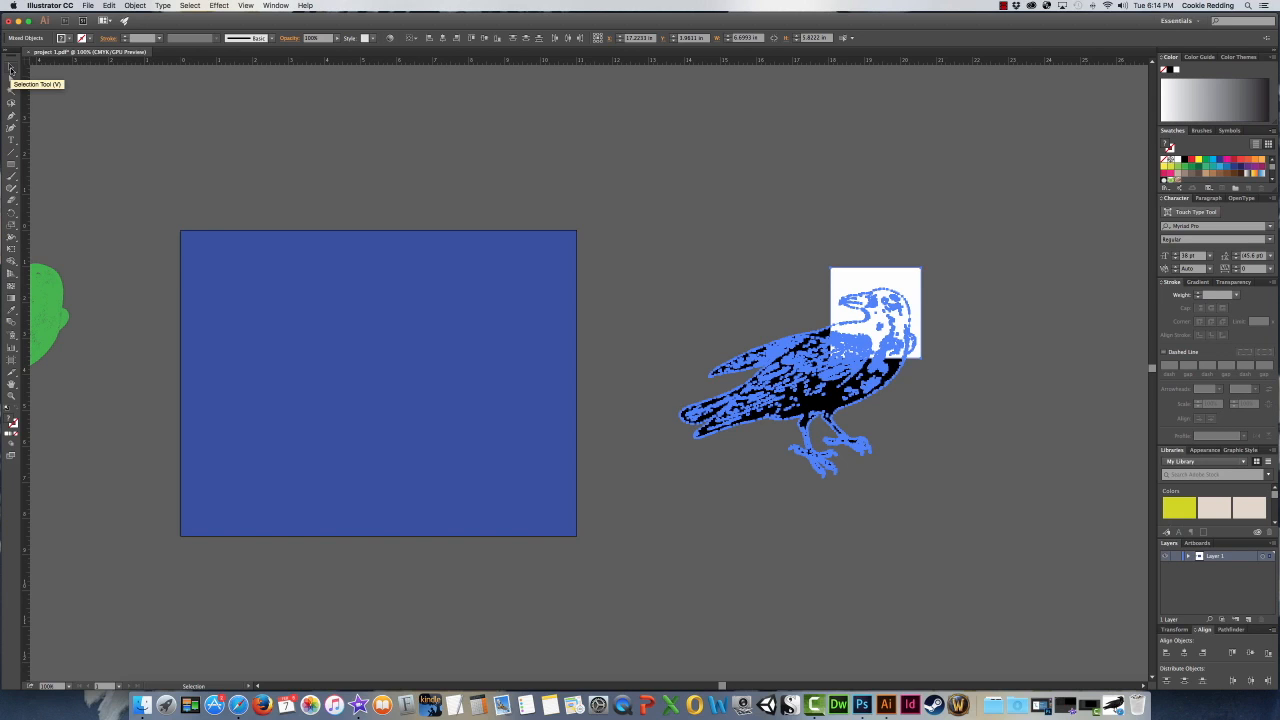
{"action": "left_click", "coordinate": [768, 249]}
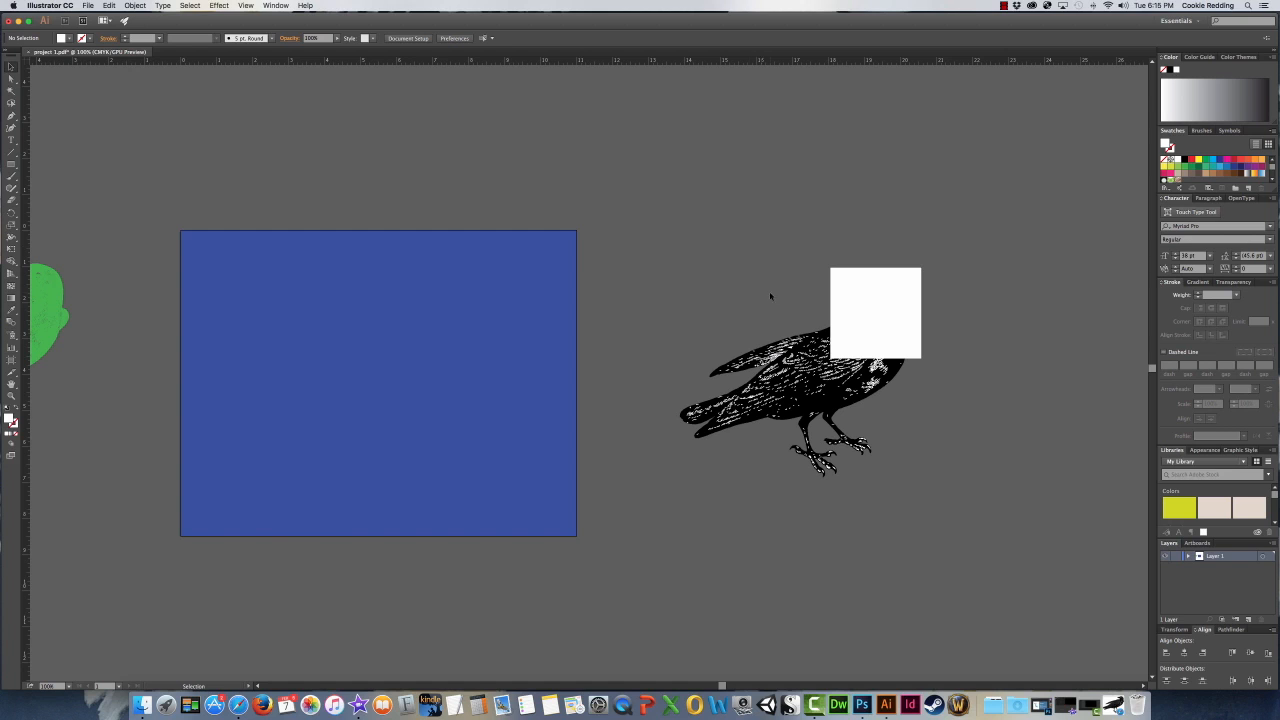
{"action": "left_click_drag", "start_coordinate": [887, 261], "coordinate": [953, 478]}
{"action": "right_click", "coordinate": [899, 282]}
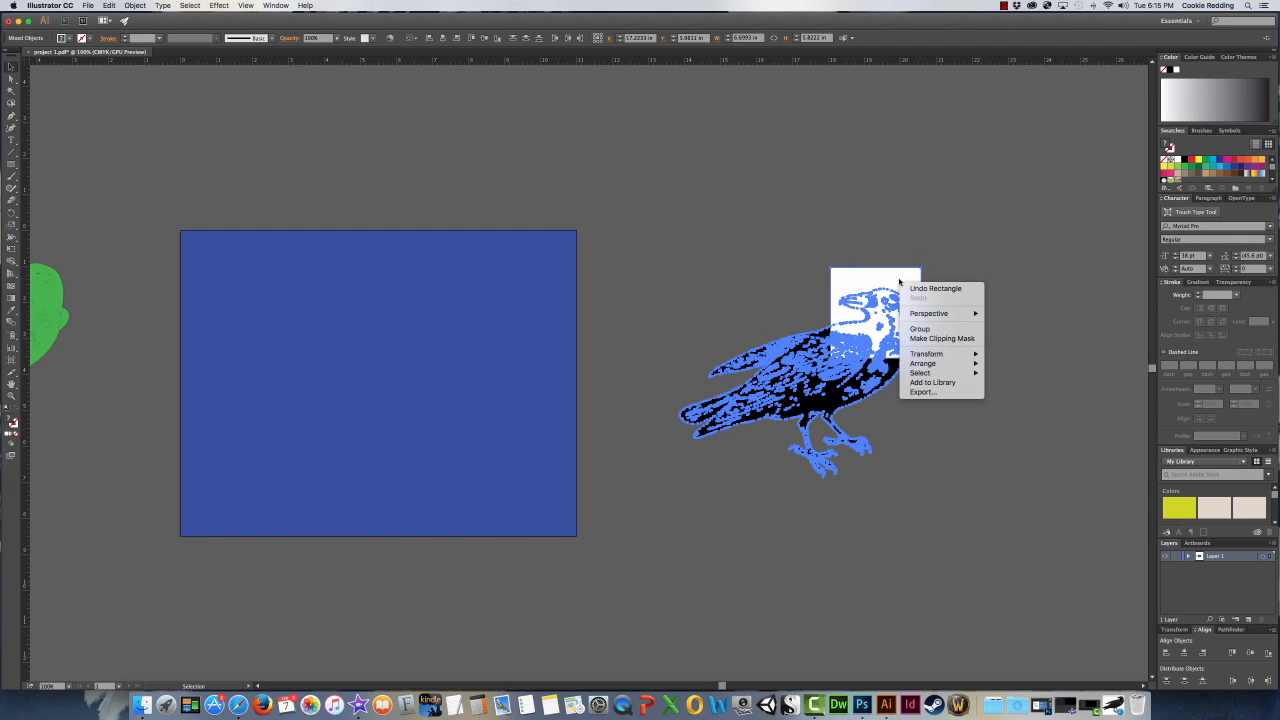
{"action": "left_click", "coordinate": [930, 338]}
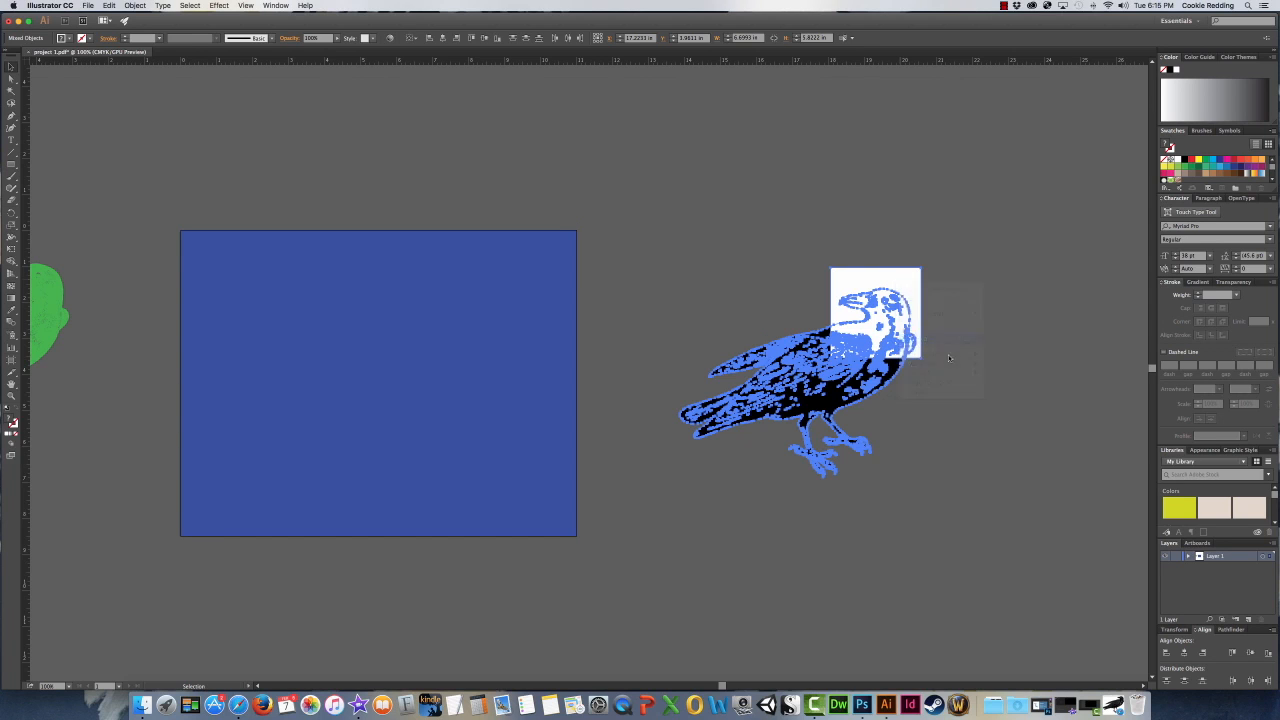
{"action": "left_click", "coordinate": [966, 377]}
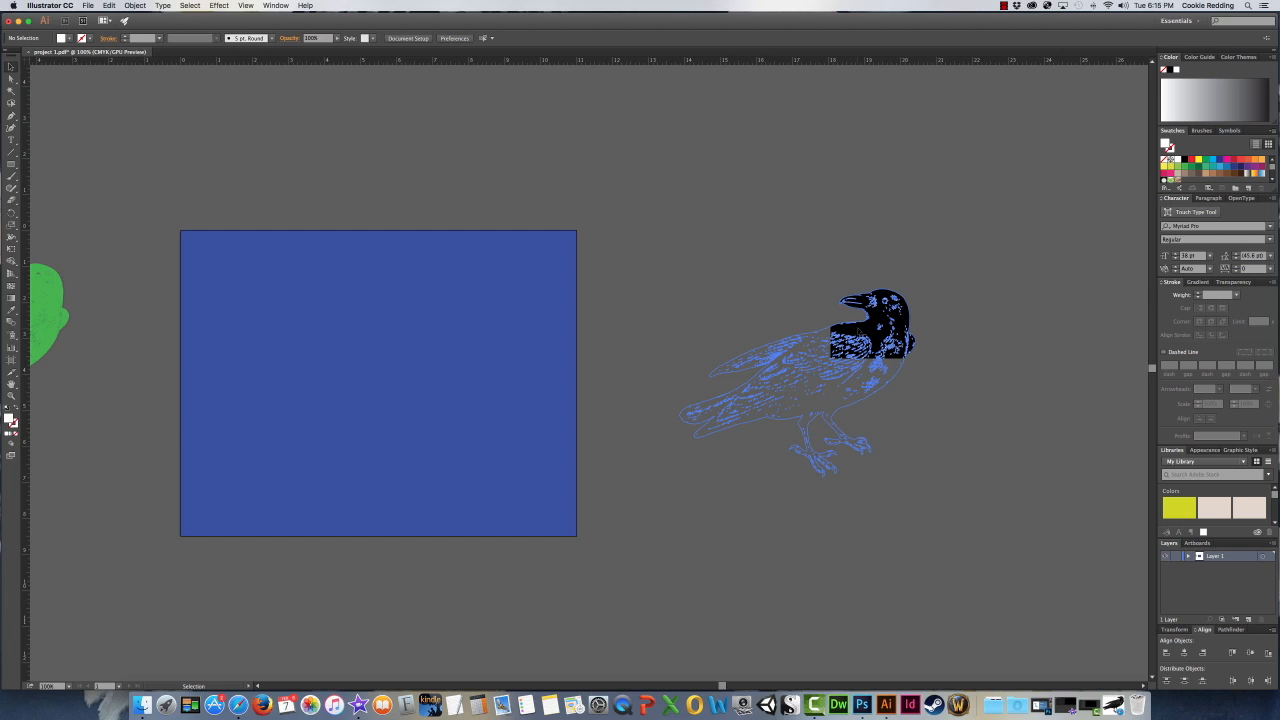
- Try shifting the raven inside its clipping mask in isolation mode, undo the move and exit isolation
{"action": "double_click", "coordinate": [868, 332]}
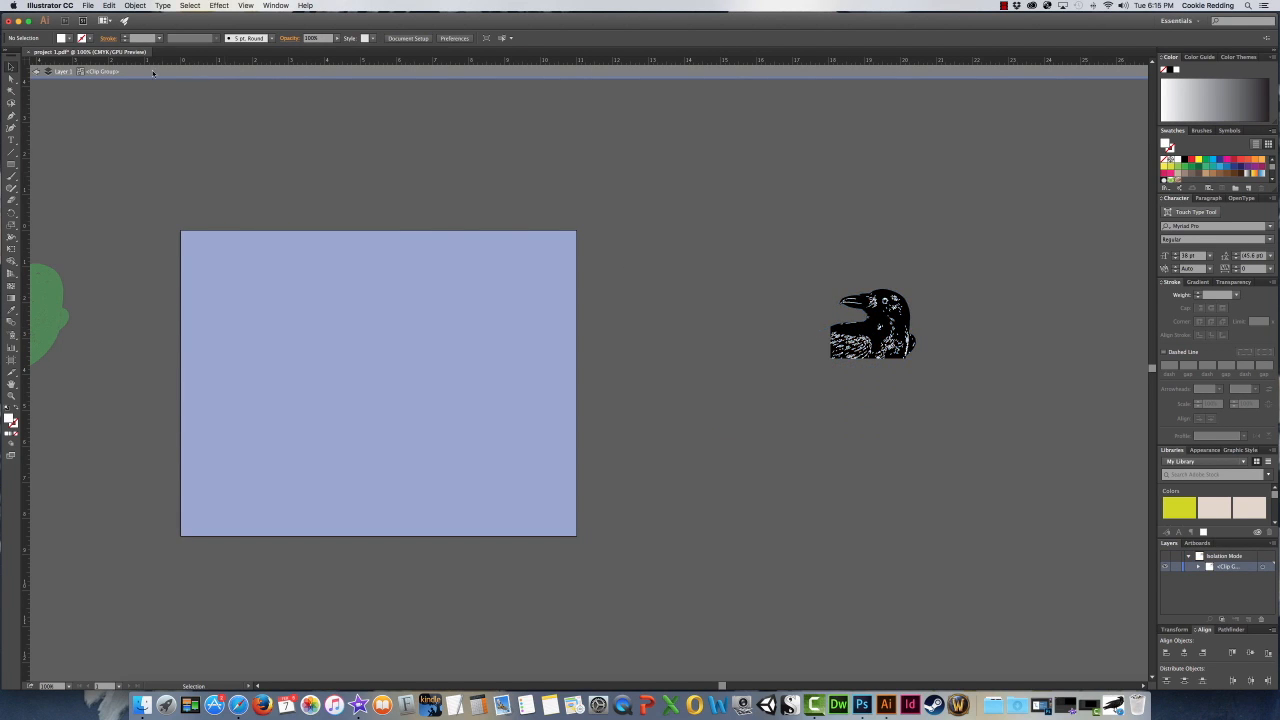
{"action": "left_click_drag", "start_coordinate": [874, 336], "coordinate": [890, 312]}
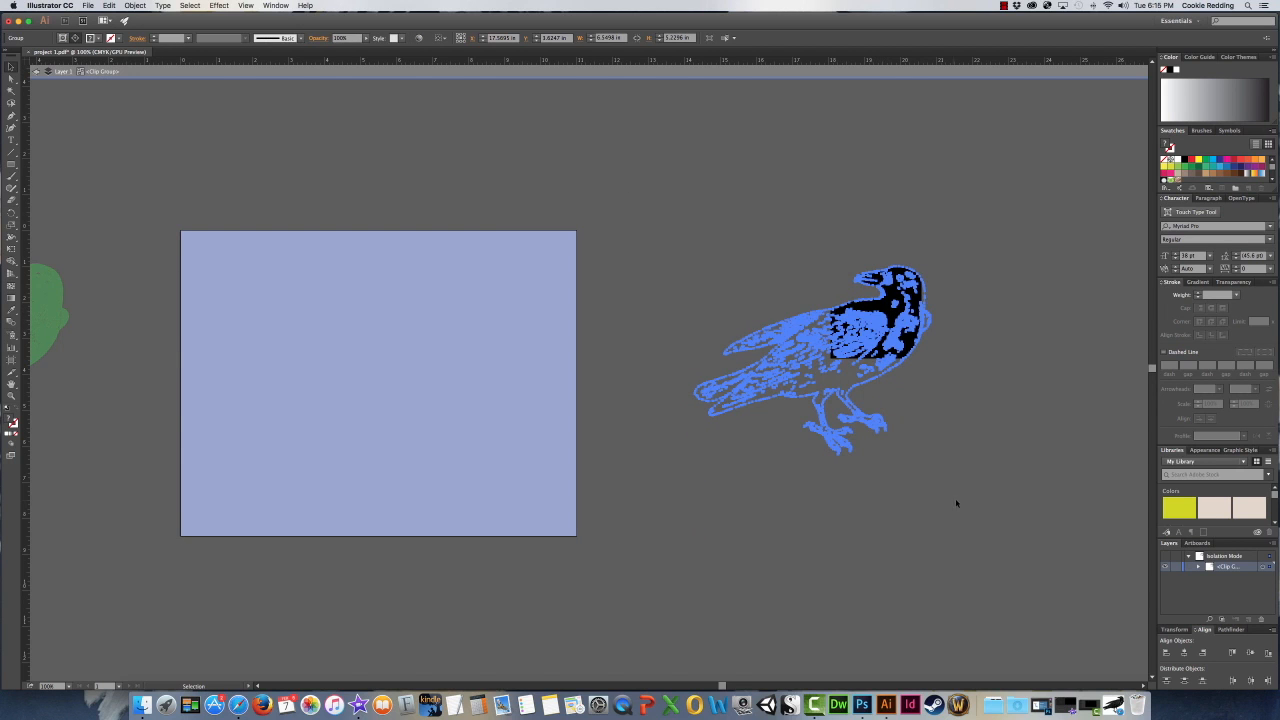
{"action": "key", "text": "super+z"}
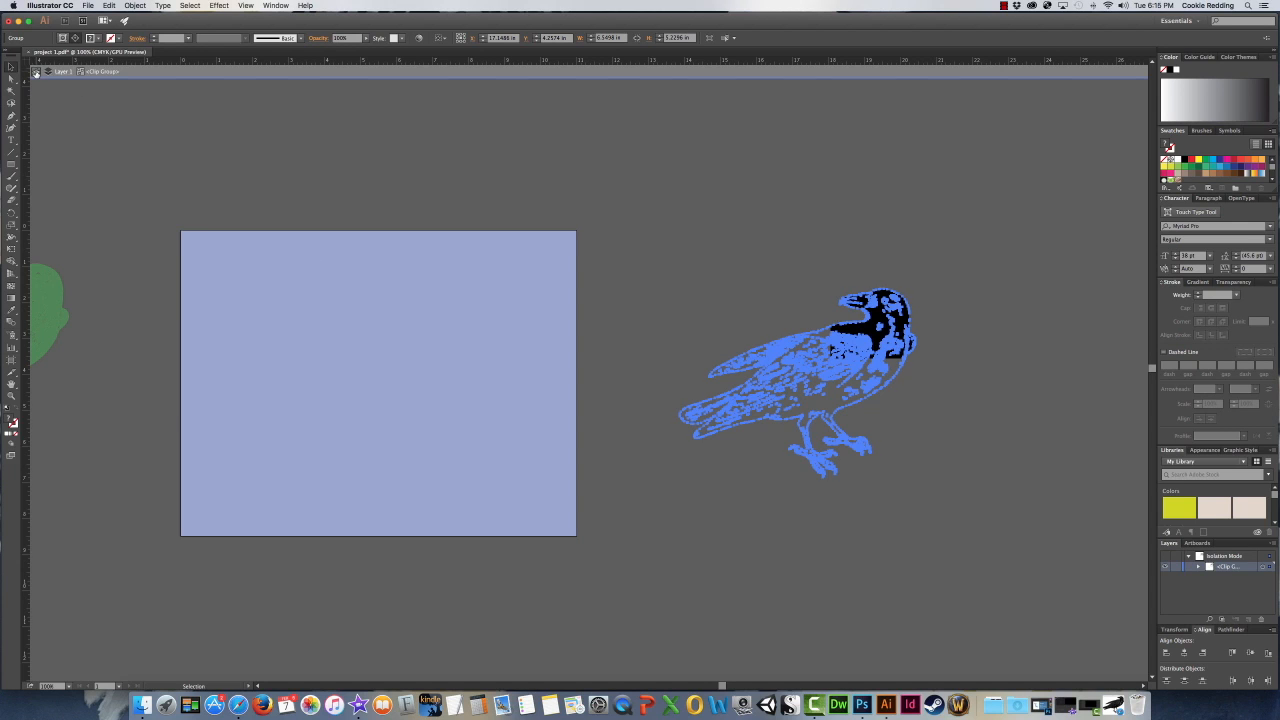
{"action": "left_click", "coordinate": [37, 73]}
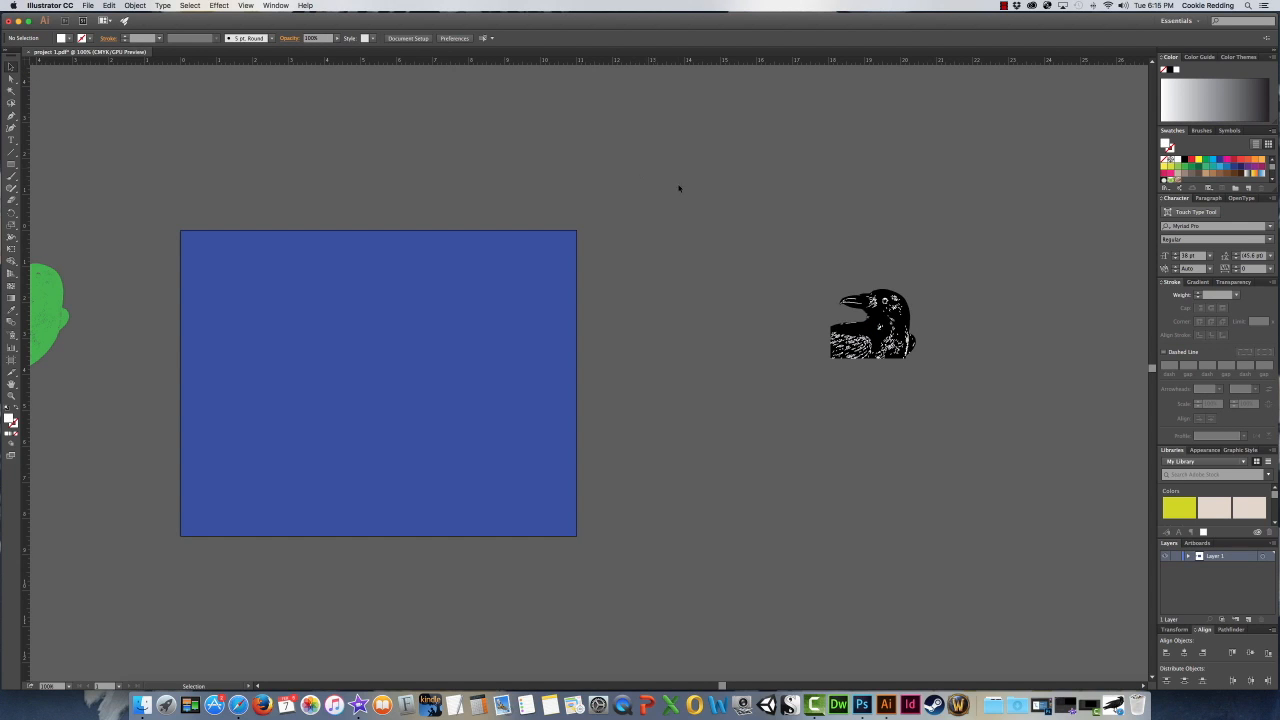
- Line up four copies of the clipped raven head in a row along the artboard's bottom edge
{"action": "left_click_drag", "start_coordinate": [879, 342], "coordinate": [492, 517]}
{"action": "left_click", "coordinate": [661, 546]}
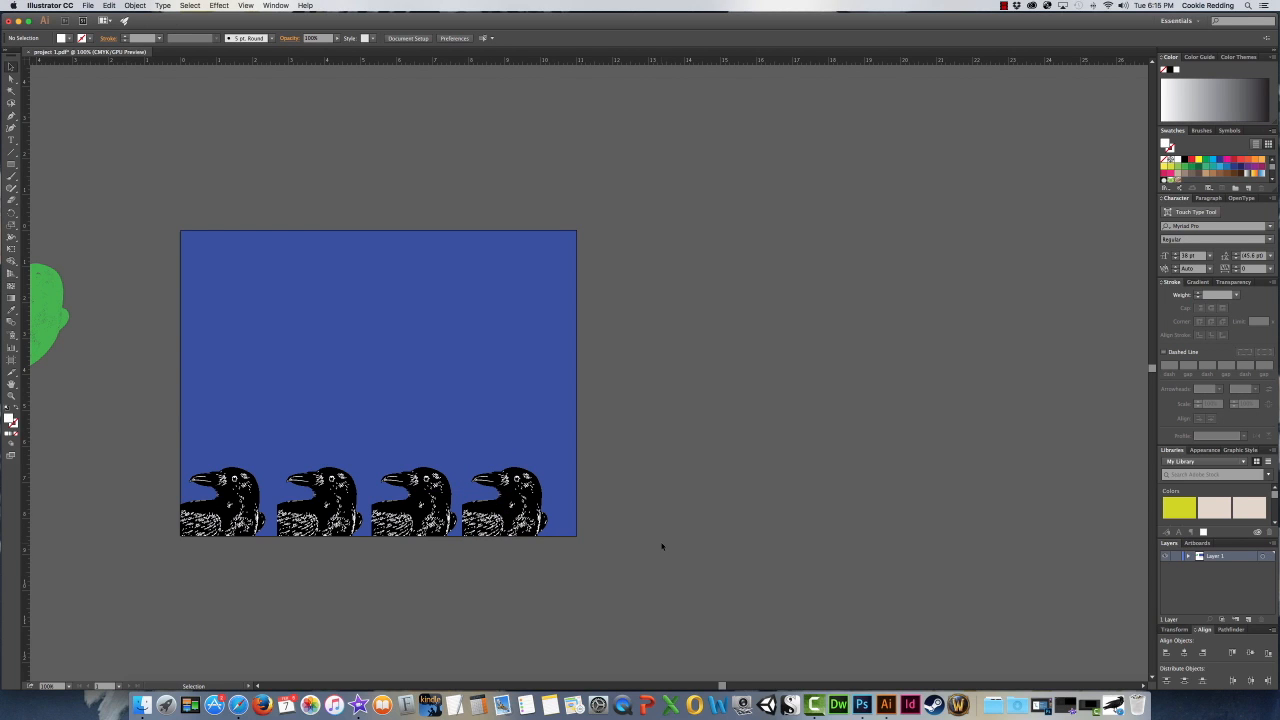
- Delete the anchor points of the green raven's feet and most of its legs using Direct Selection
{"action": "scroll", "coordinate": [80, 317], "scroll_direction": "left", "scroll_amount": 10}
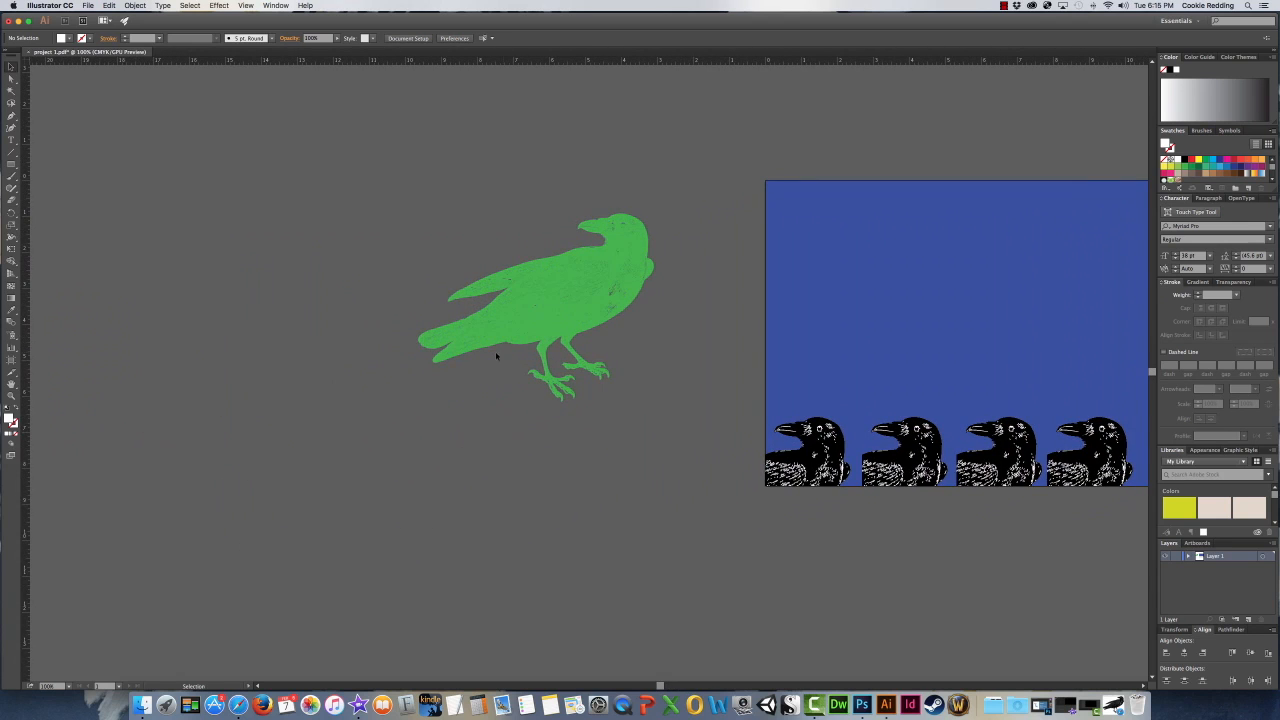
{"action": "key", "text": "z"}
{"action": "left_click_drag", "start_coordinate": [404, 298], "coordinate": [405, 344]}
{"action": "key", "text": "a"}
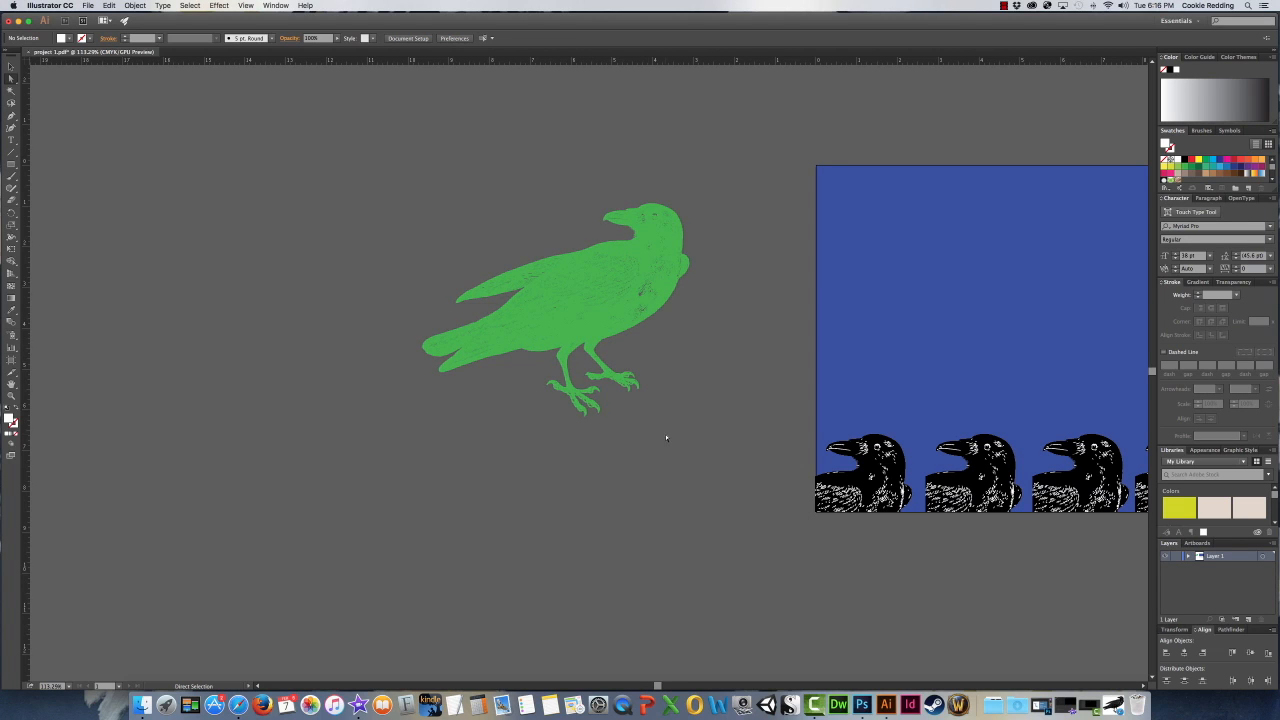
{"action": "left_click_drag", "start_coordinate": [516, 372], "coordinate": [514, 368]}
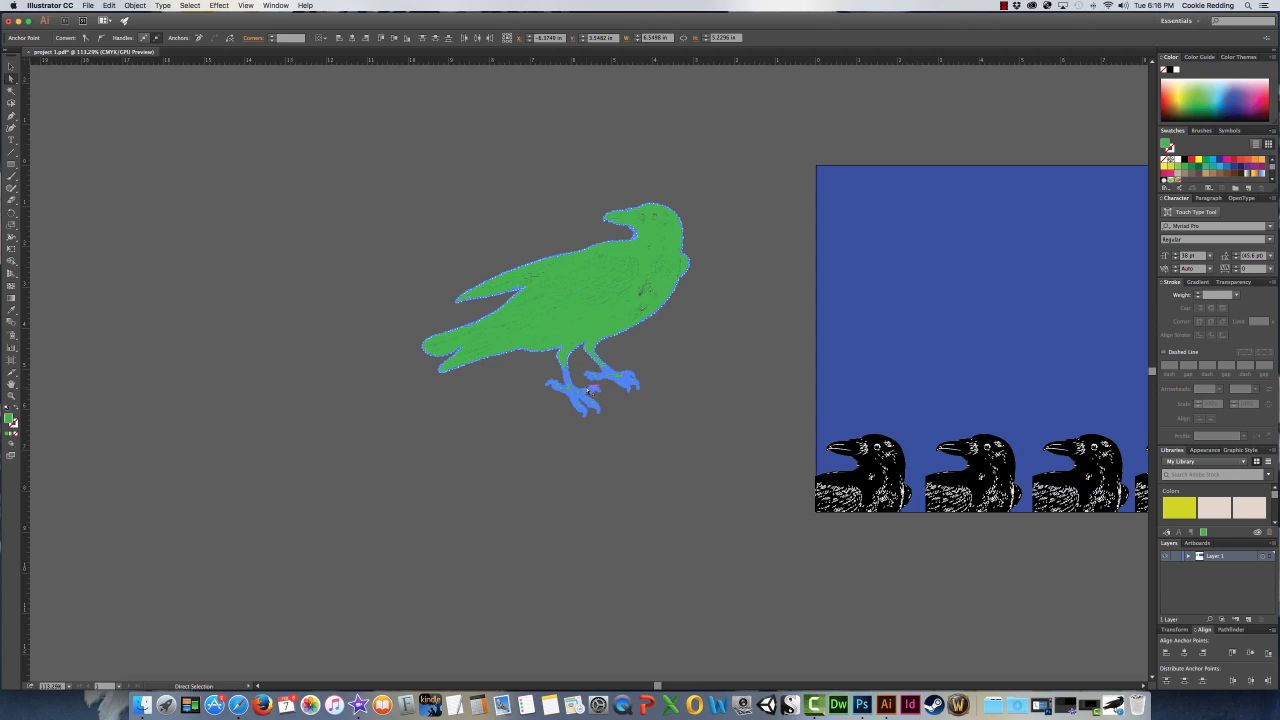
{"action": "key", "text": "Delete"}
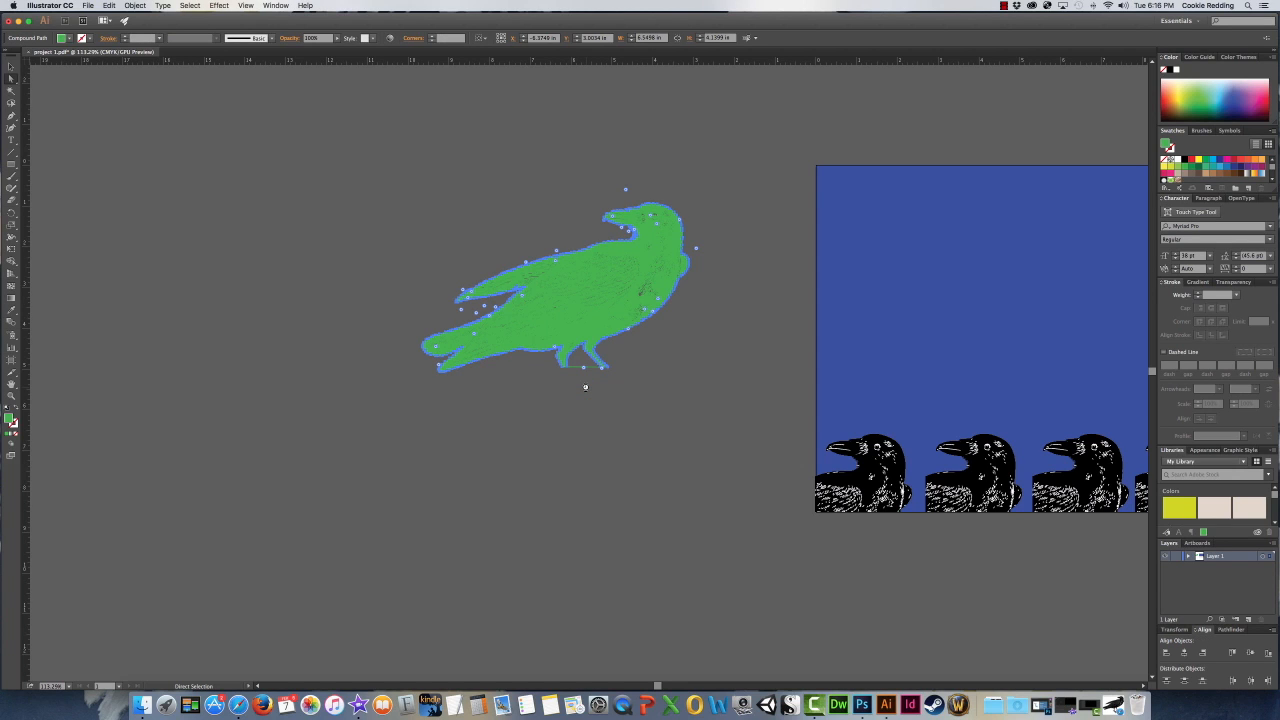
{"action": "left_click", "coordinate": [627, 374]}
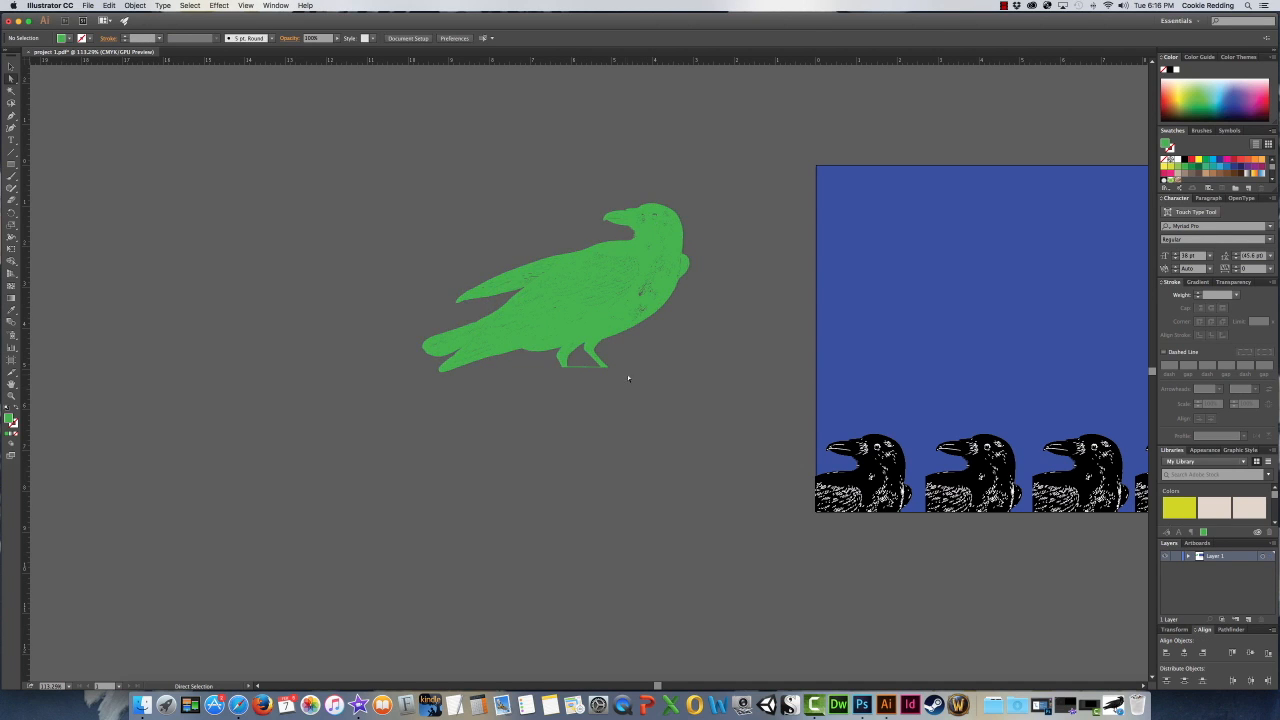
{"action": "left_click", "coordinate": [556, 356]}
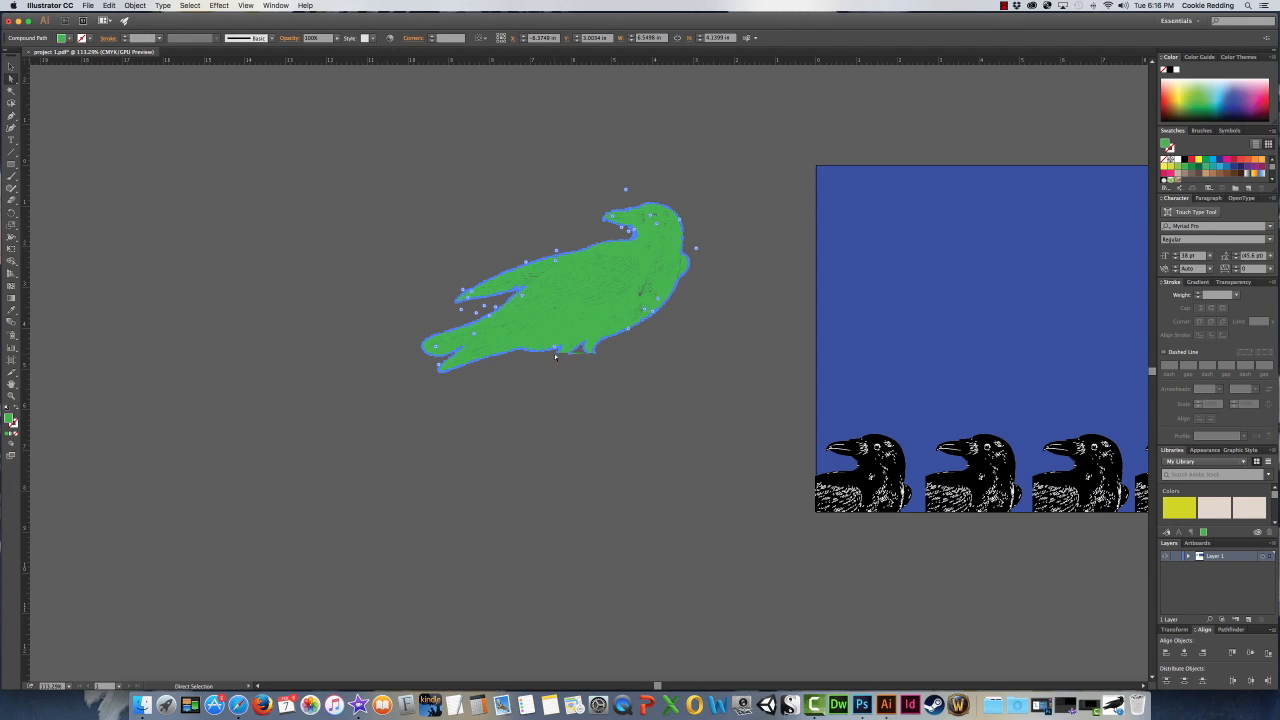
{"action": "left_click", "coordinate": [589, 376]}
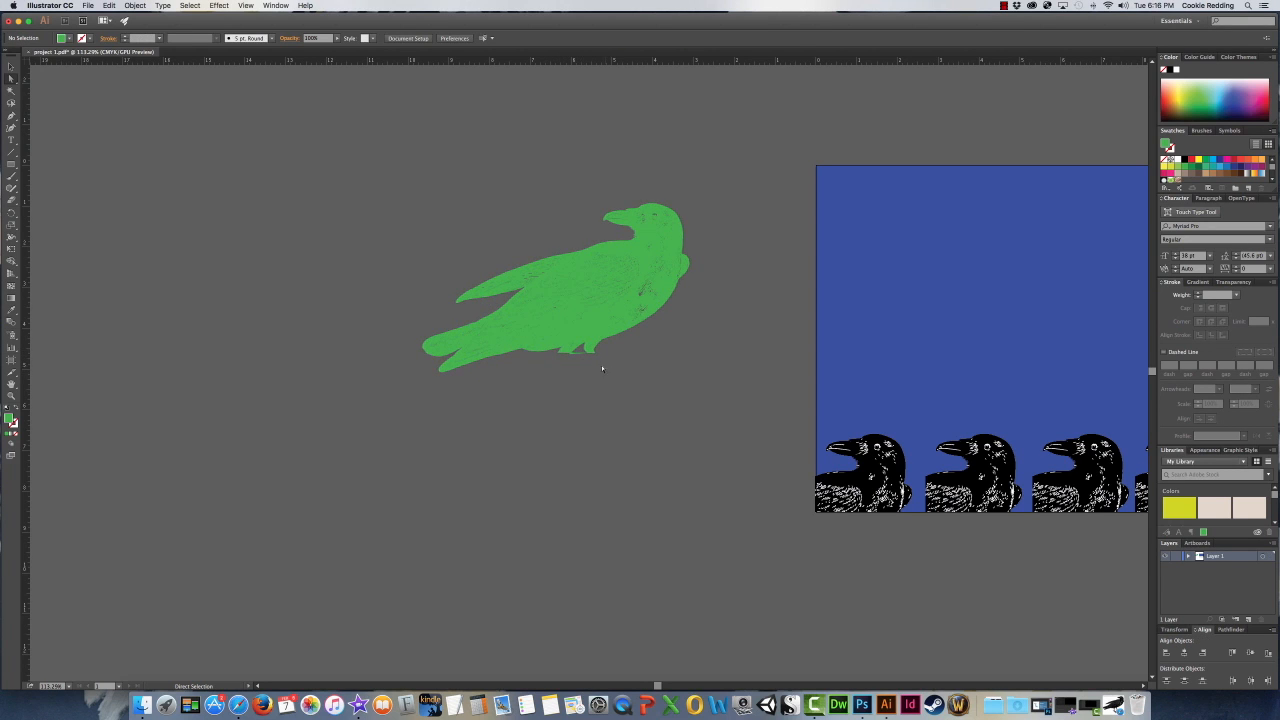
- Pull anchor points on the green raven's beak and head outward to form a thin beak line and a crown of spikes
{"action": "left_click_drag", "start_coordinate": [607, 219], "coordinate": [528, 253]}
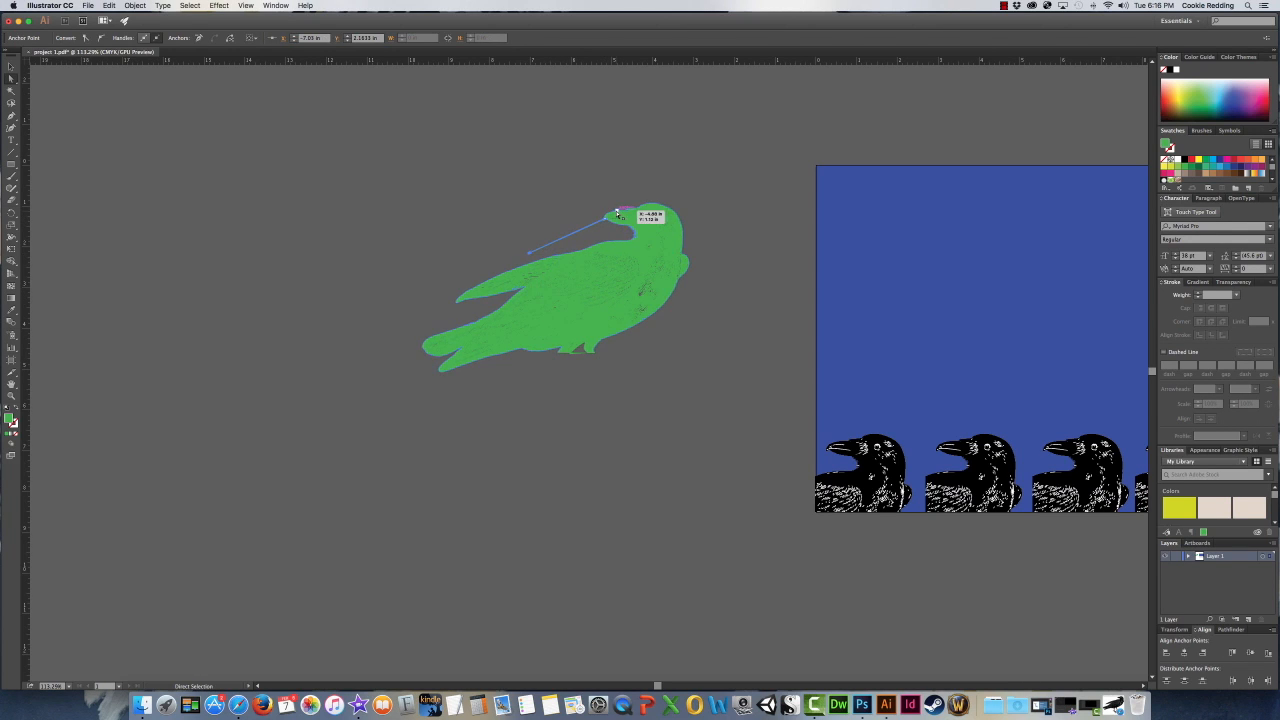
{"action": "left_click_drag", "start_coordinate": [649, 210], "coordinate": [677, 154]}
{"action": "left_click_drag", "start_coordinate": [671, 212], "coordinate": [706, 228]}
{"action": "left_click", "coordinate": [710, 300]}
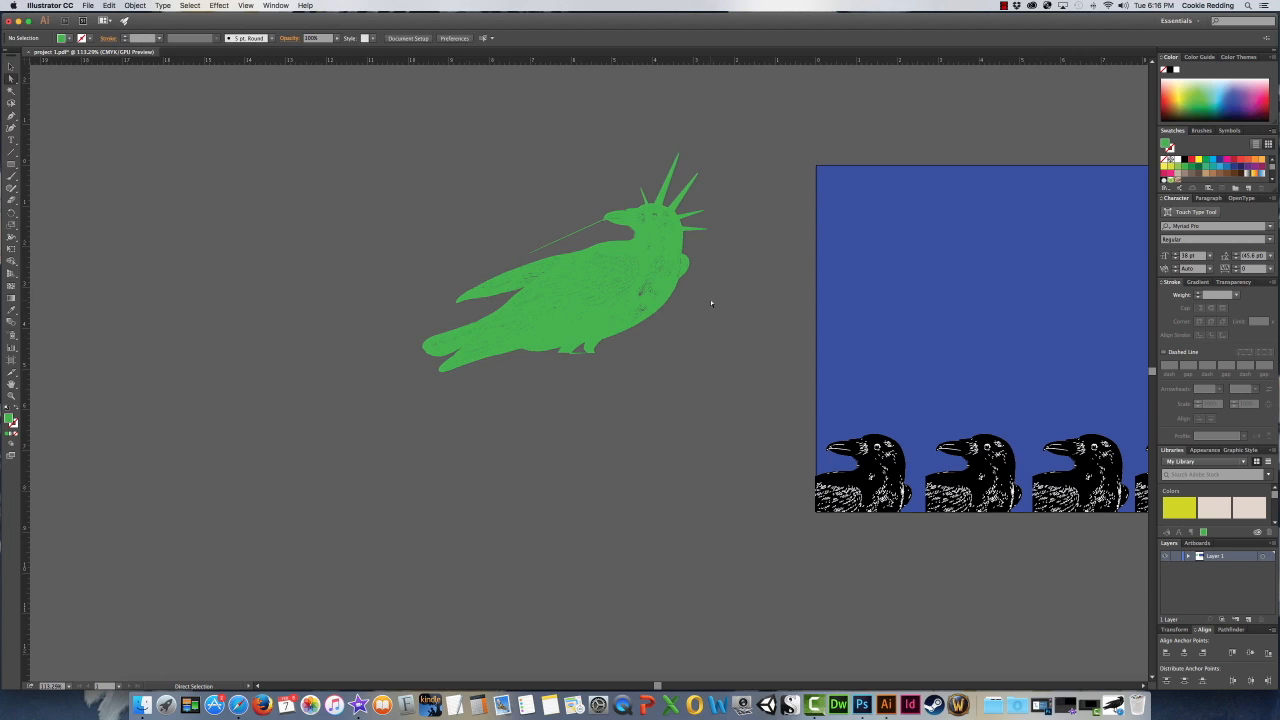
- Move the whole green raven down and to the left, and stretch an anchor point beneath its belly into a long downward spike
{"action": "left_click", "coordinate": [11, 66]}
{"action": "left_click_drag", "start_coordinate": [585, 293], "coordinate": [639, 468]}
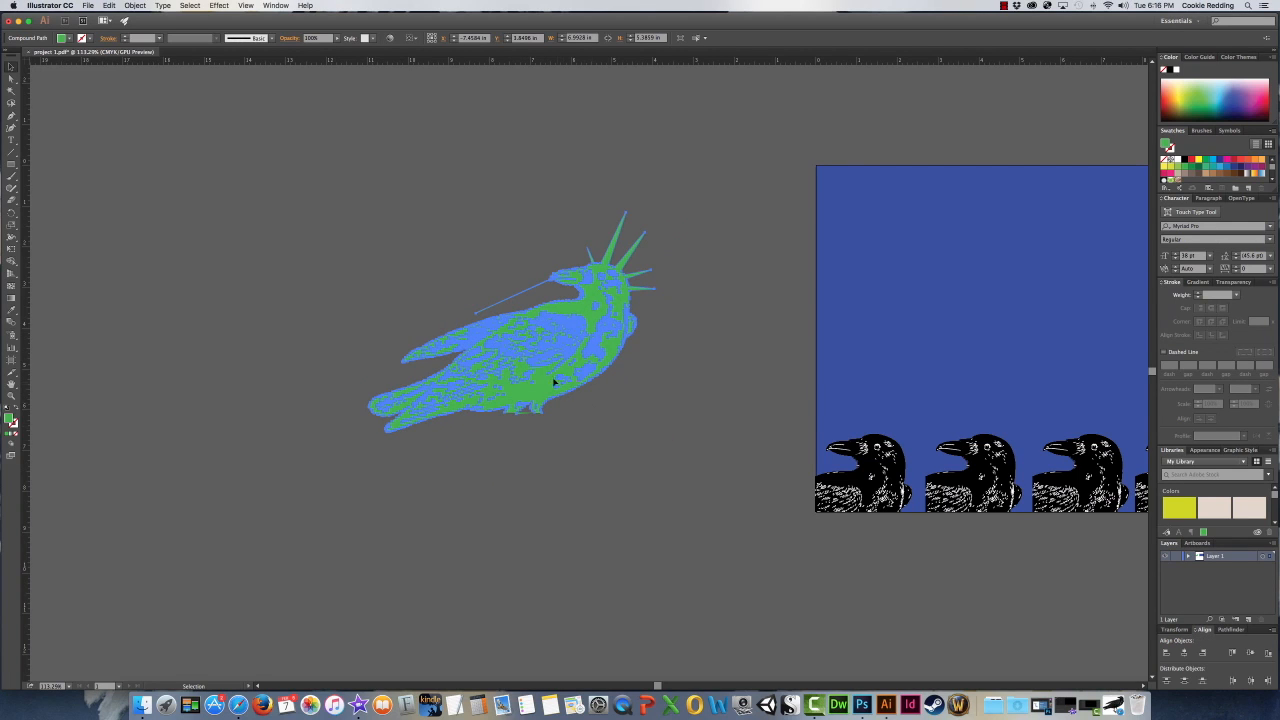
{"action": "left_click", "coordinate": [11, 78]}
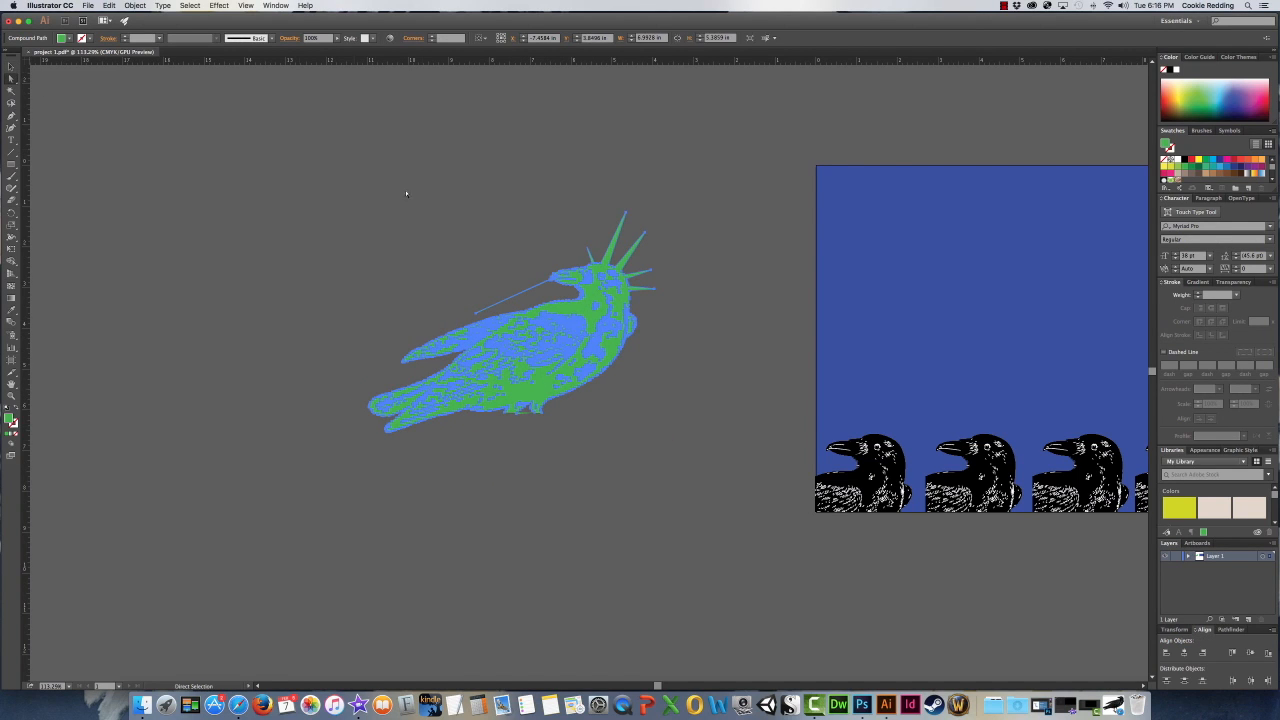
{"action": "left_click", "coordinate": [516, 415]}
{"action": "left_click_drag", "start_coordinate": [515, 427], "coordinate": [459, 545]}
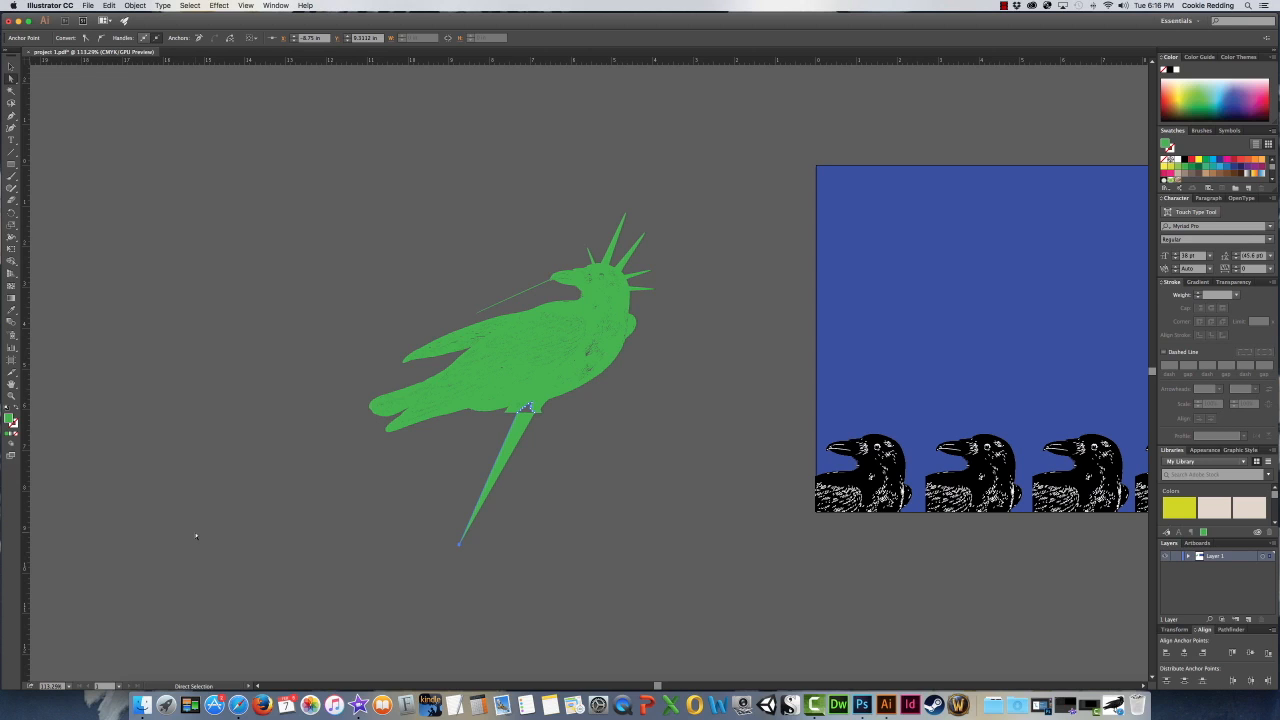
{"action": "left_click", "coordinate": [11, 66]}
{"action": "left_click_drag", "start_coordinate": [874, 223], "coordinate": [494, 249]}
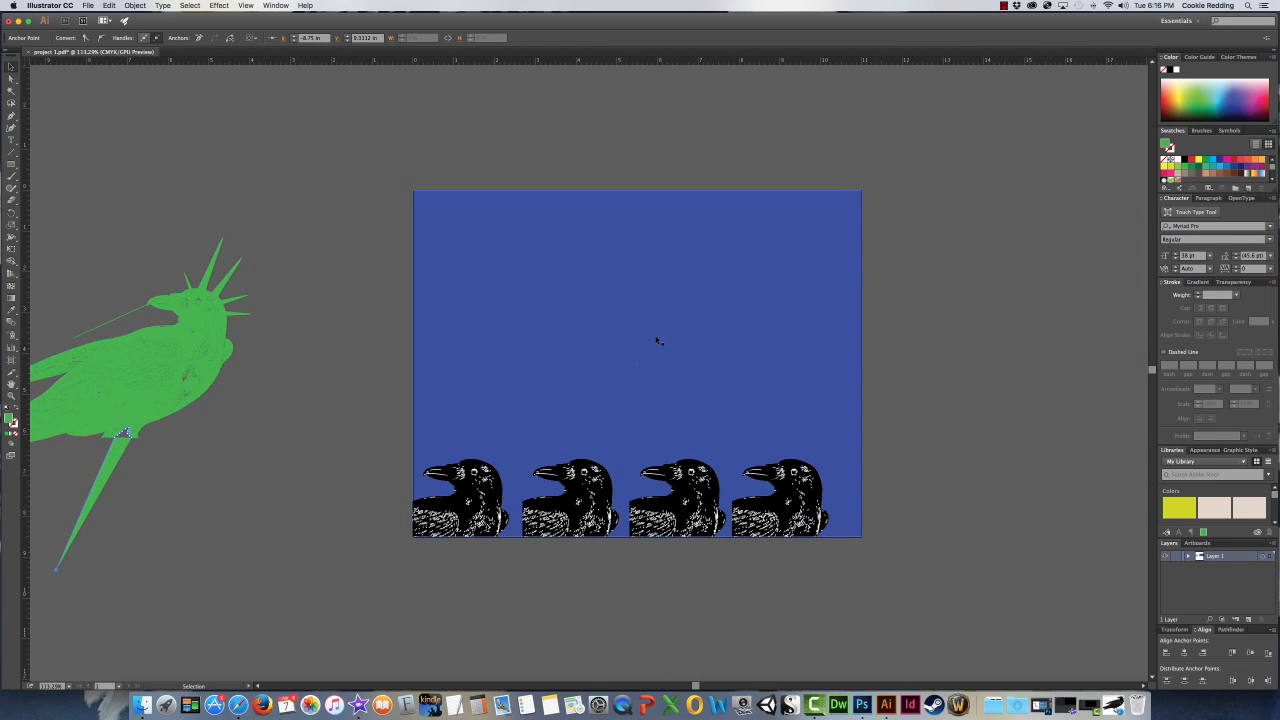